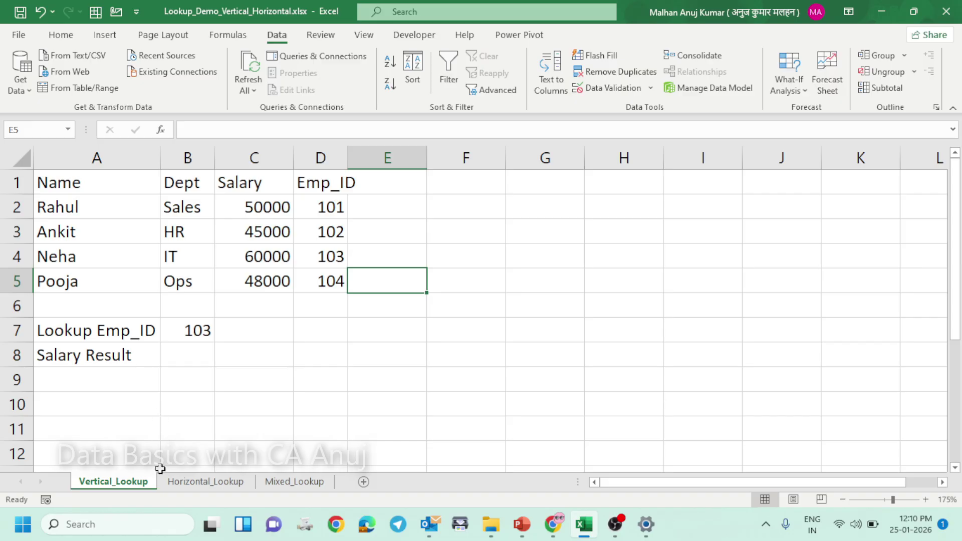
Step: Look through the Horizontal_Lookup and Mixed_Lookup sheets, and return to the Vertical_Lookup sheet
left_click(184, 485)
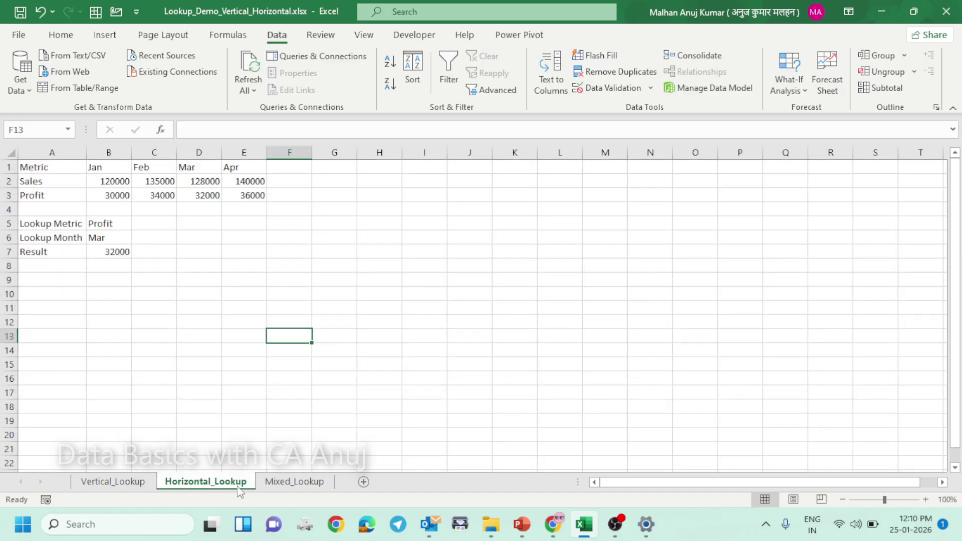
left_click(273, 483)
left_click(133, 489)
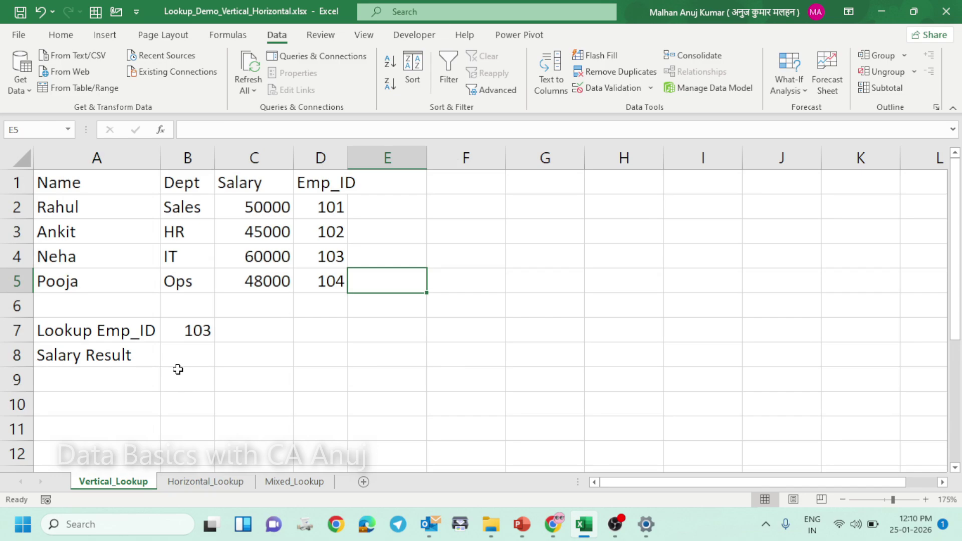
key("Up")
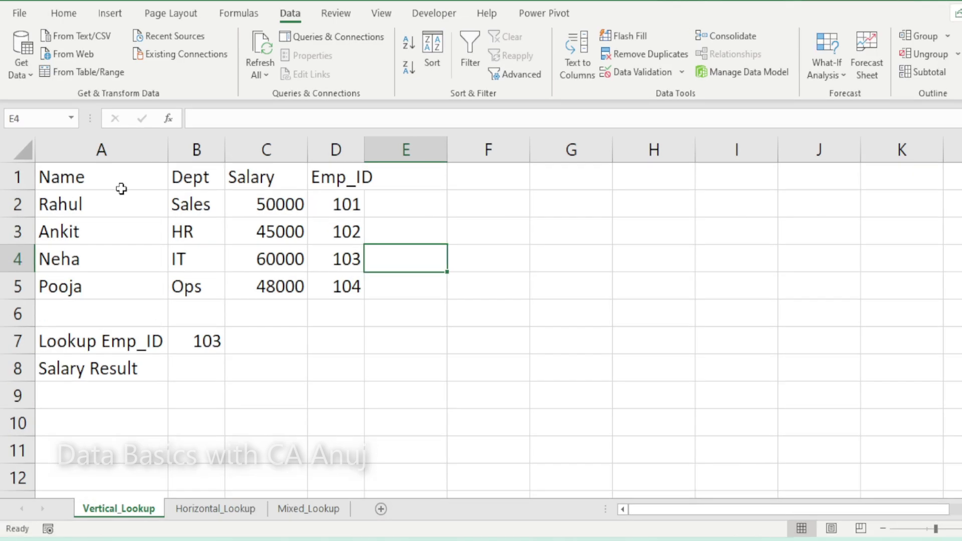
Step: Examine the employee table's headers, the lookup cells in rows 7 and 8, and the Emp_ID, Salary and Dept columns
left_click(108, 176)
left_click(187, 173)
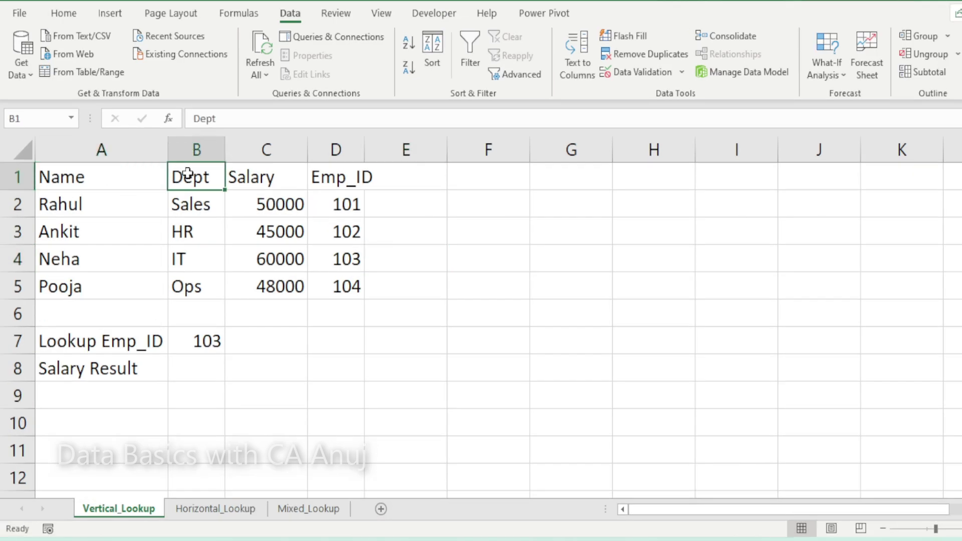
left_click(239, 176)
left_click(316, 178)
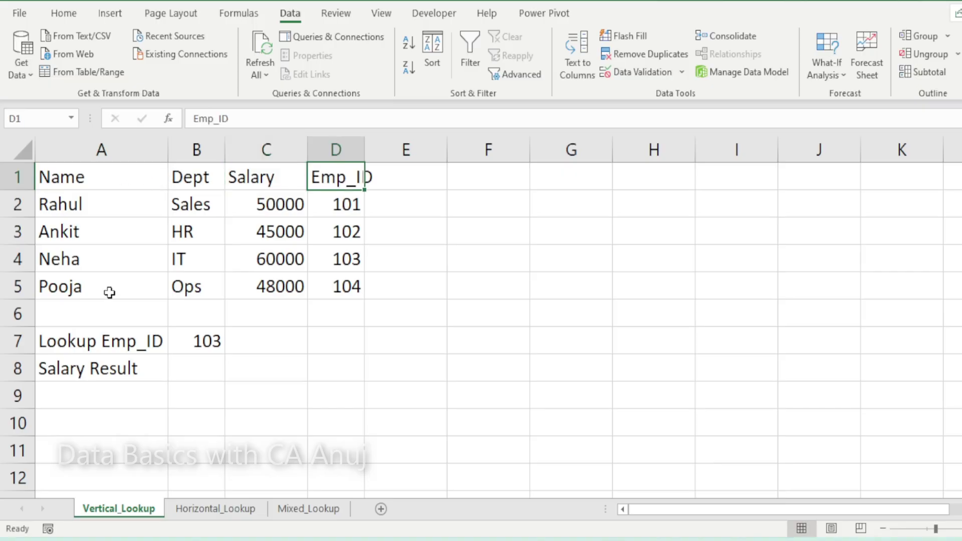
left_click(111, 339)
left_click(207, 341)
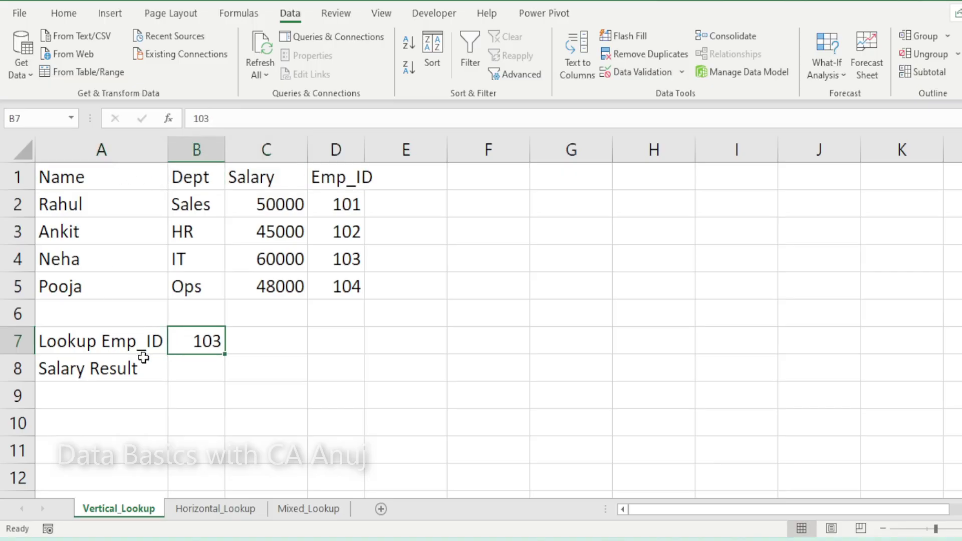
left_click(158, 366)
left_click(187, 370)
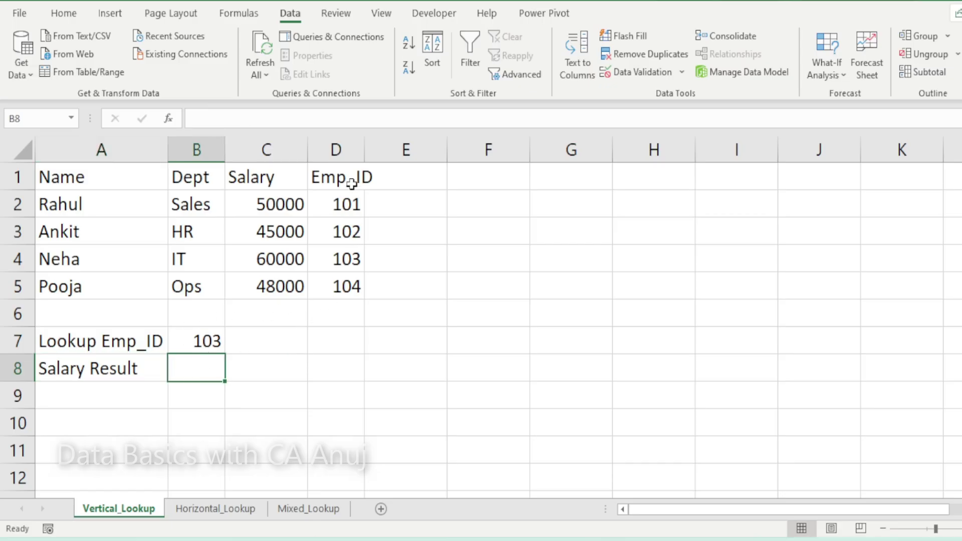
left_click_drag(350, 183, 351, 288)
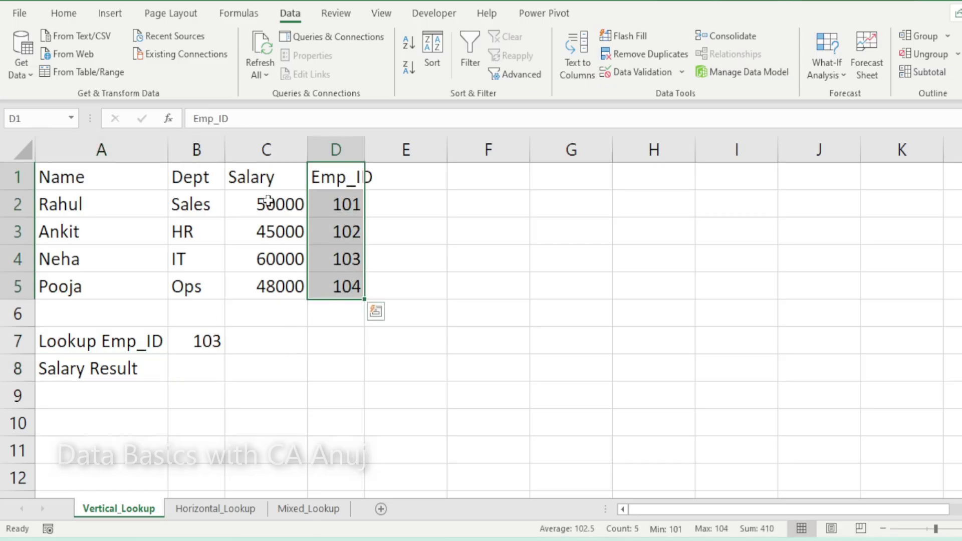
left_click_drag(266, 175, 265, 288)
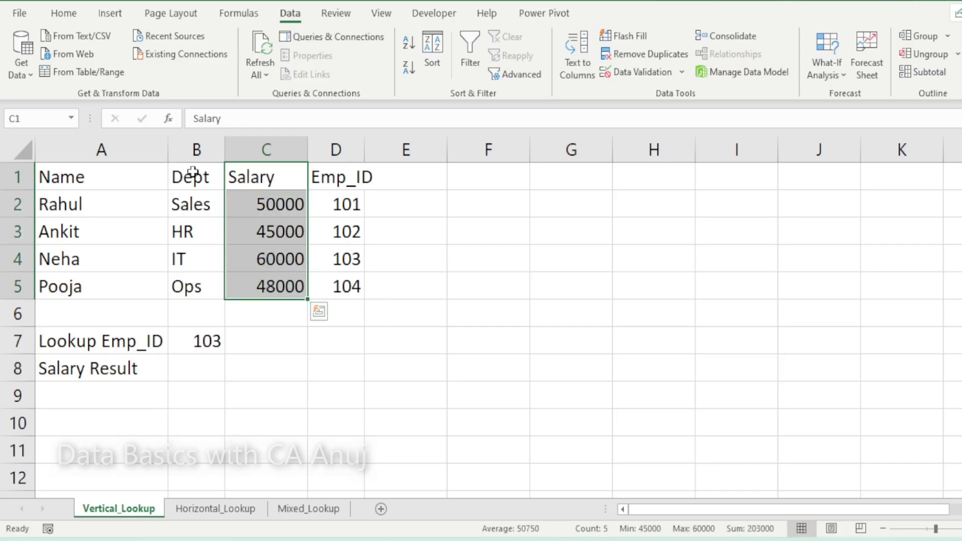
left_click_drag(193, 176, 187, 288)
left_click(187, 346)
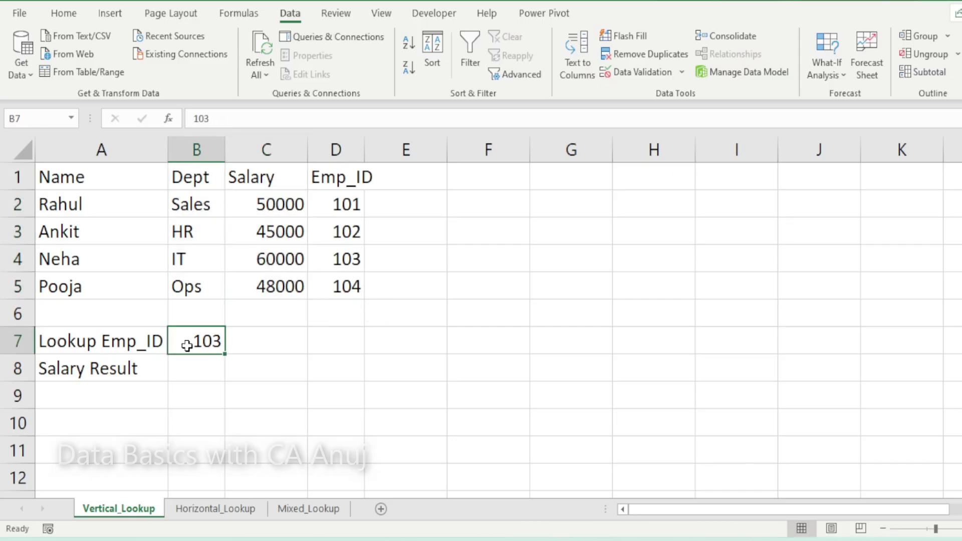
type("=vl")
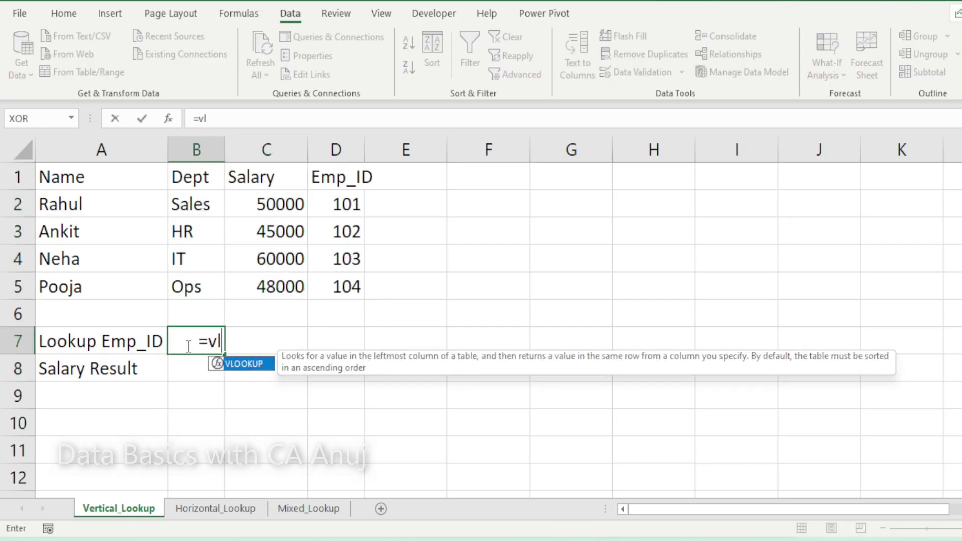
key("Tab")
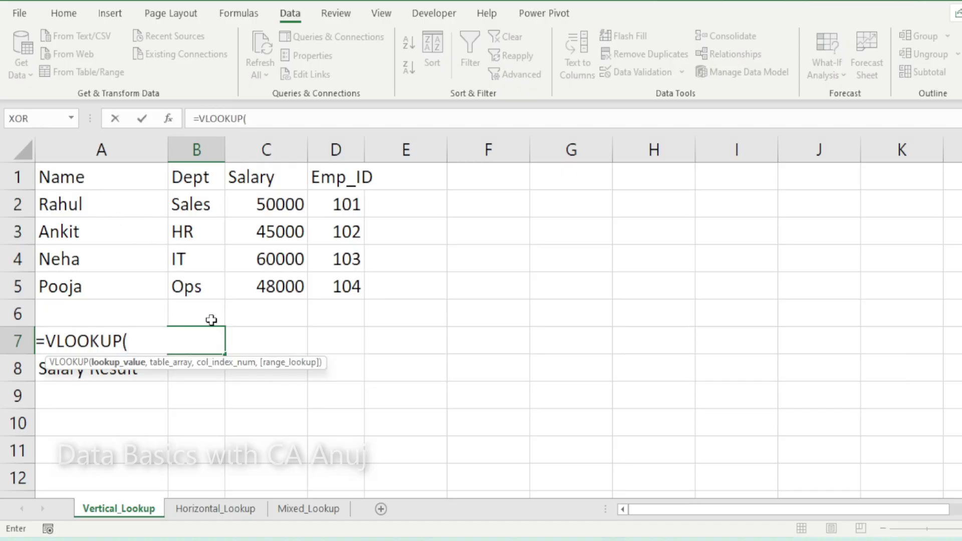
key("Escape")
Step: Try a VLOOKUP in B7 that searches for 103 in A1:D5 and returns column 3 with an exact match (FALSE)
type("=vlo")
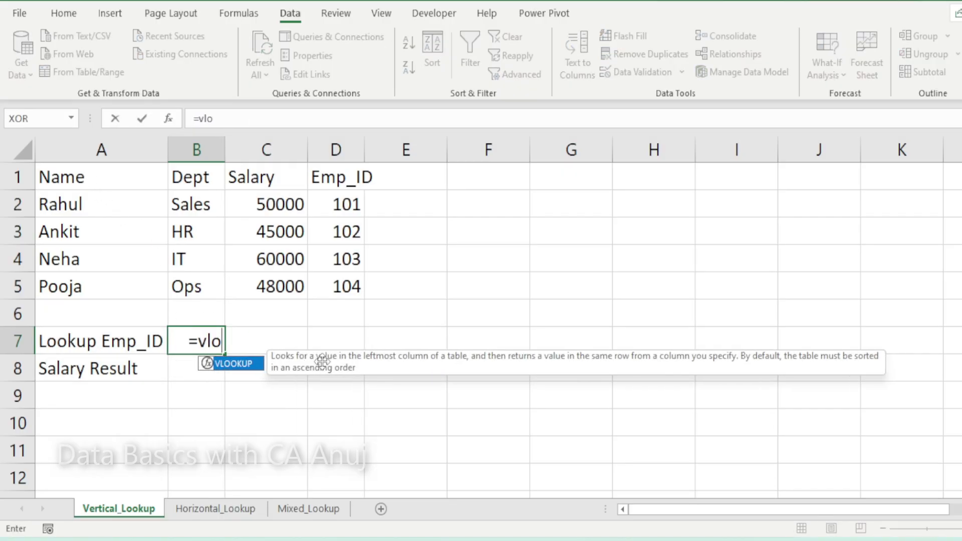
key("Tab")
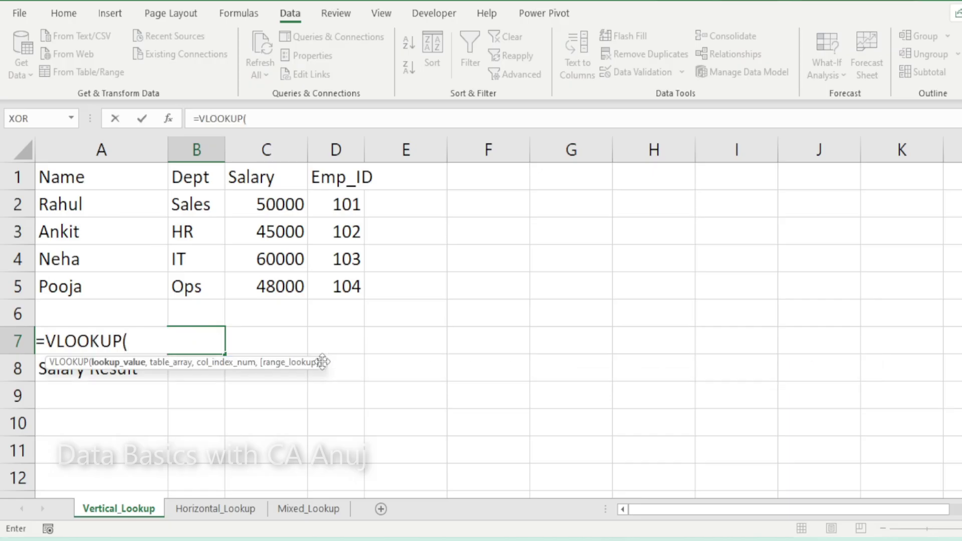
type("103,")
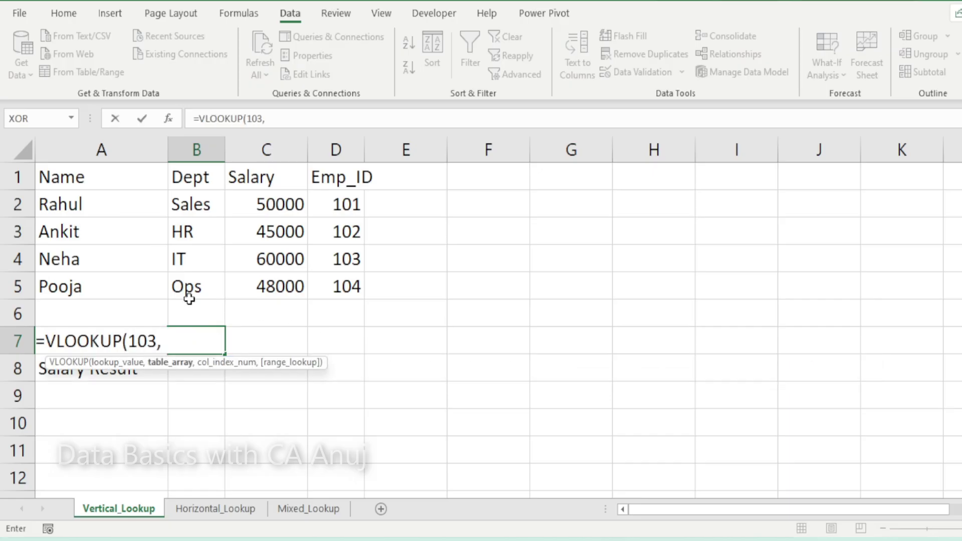
left_click_drag(83, 183, 326, 279)
type(",")
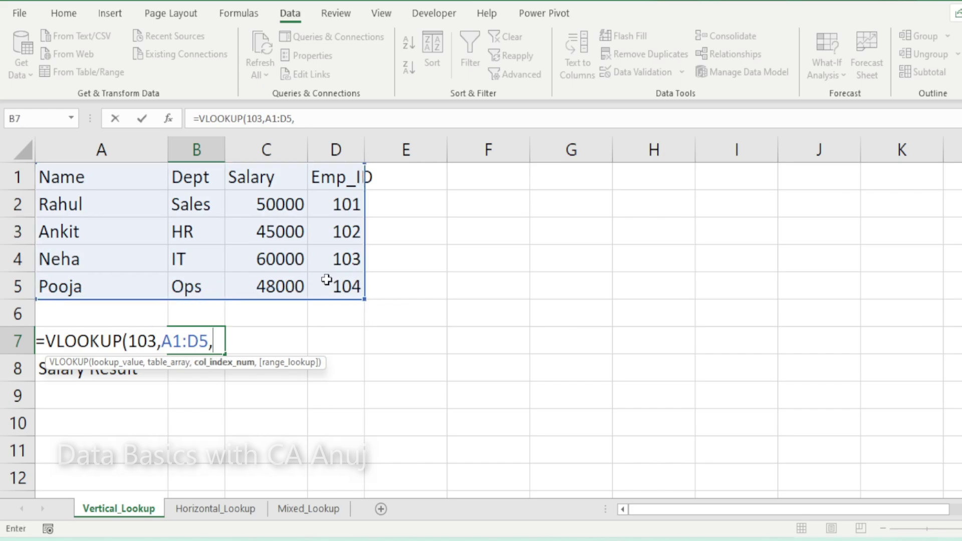
type("3")
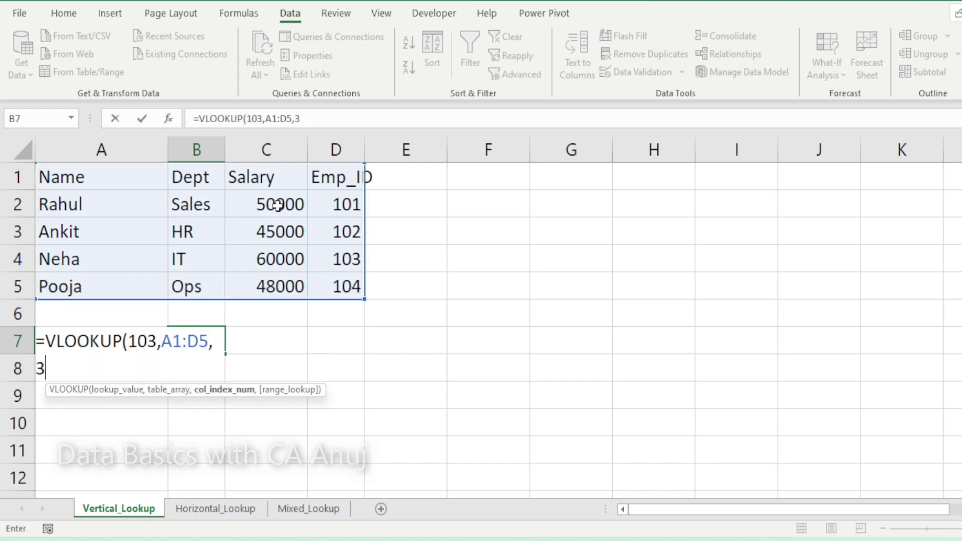
type(",")
key("Down")
key("Tab")
type(")")
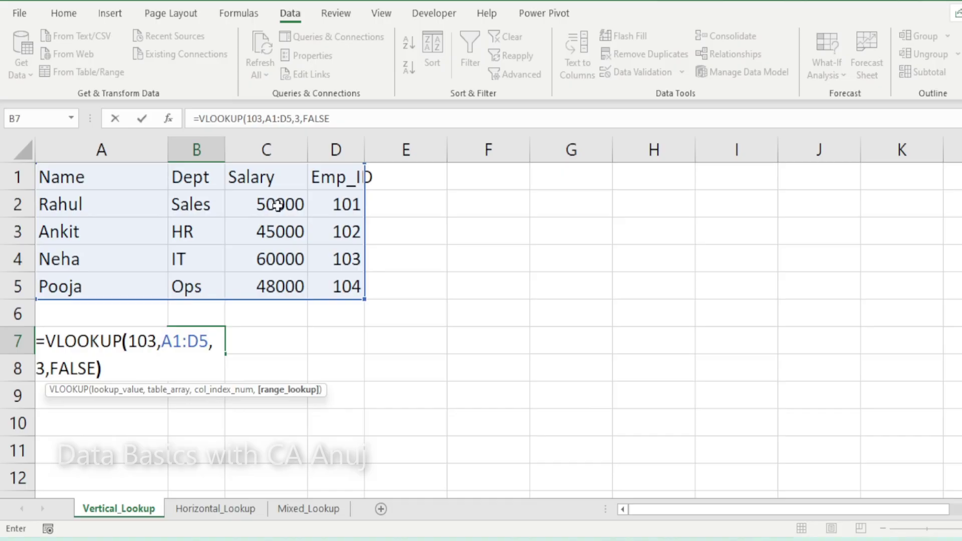
key("Return")
Step: Clear the VLOOKUP formula from B7 and enter the lookup Emp_ID 103 there again
key("Up")
key("Delete")
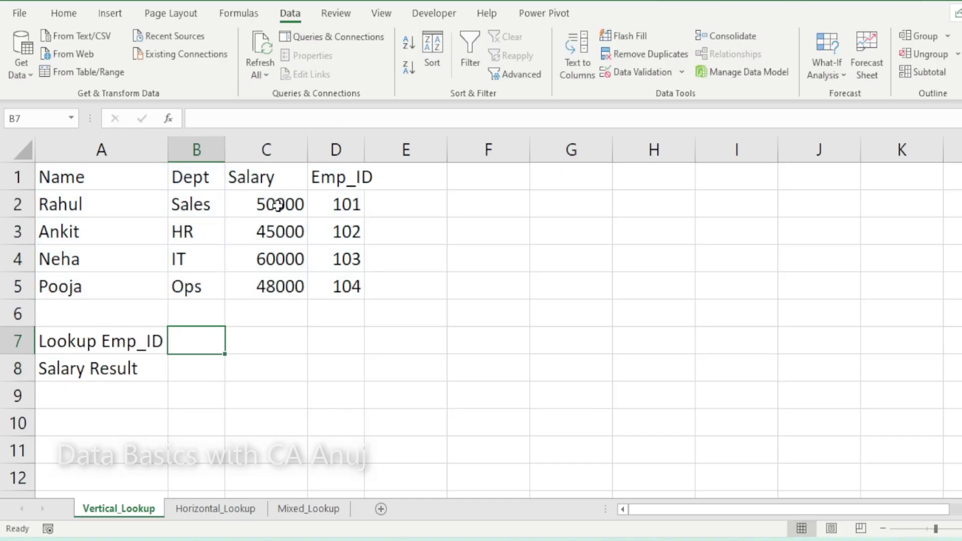
key("Down")
key("Up")
type("103")
key("Return")
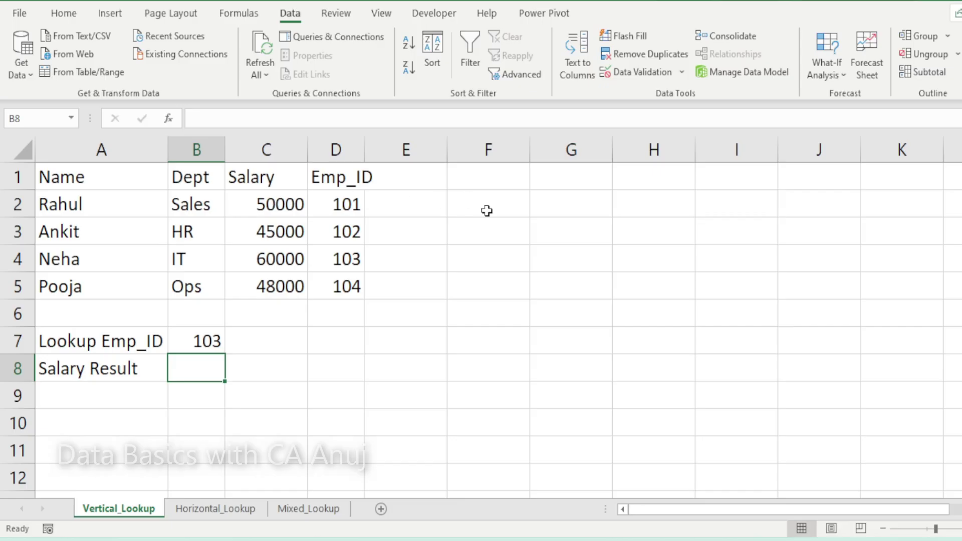
Step: Enter the label INDEX in F3 and its explanation "POSITION KI VALUE KYA HAI" in G3
left_click(515, 227)
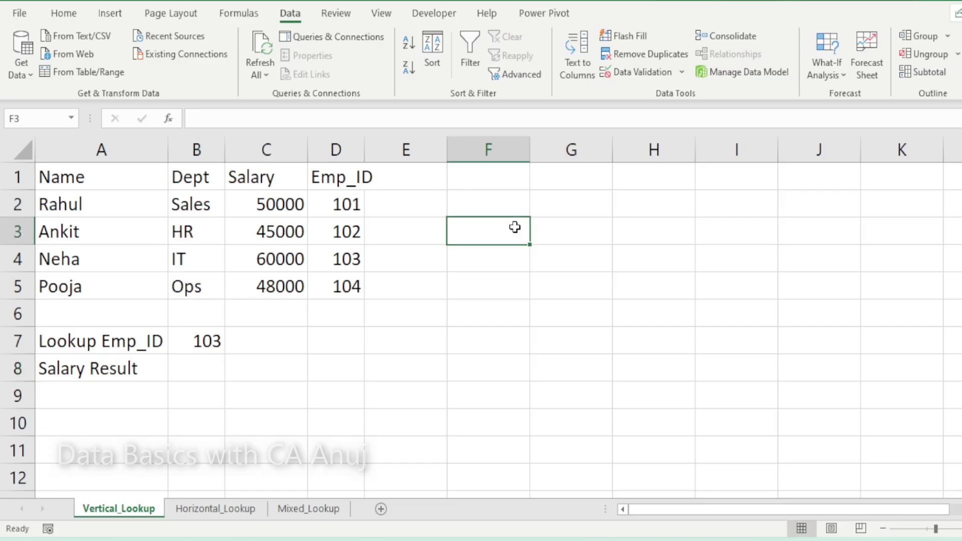
type("INDEX")
key("Tab")
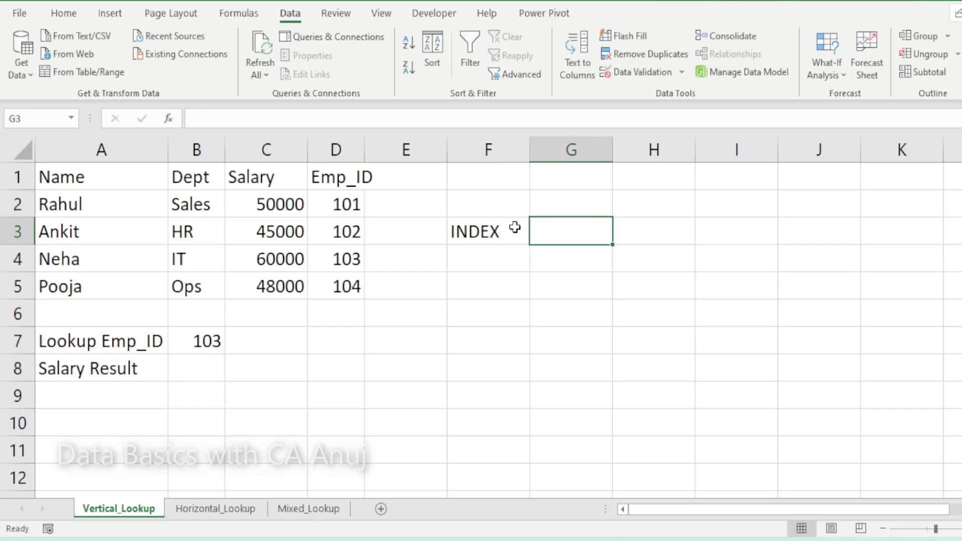
type("POSITION")
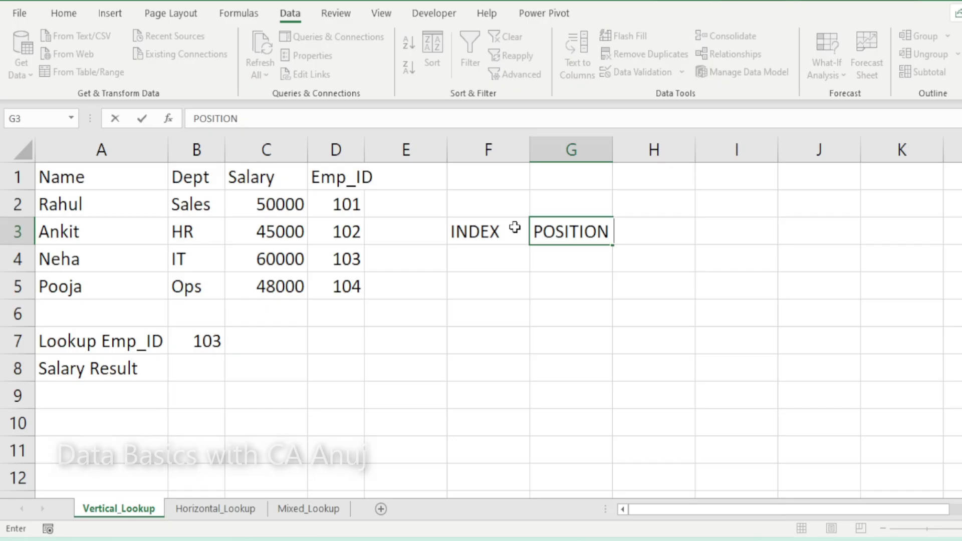
type(" KI VALUE K")
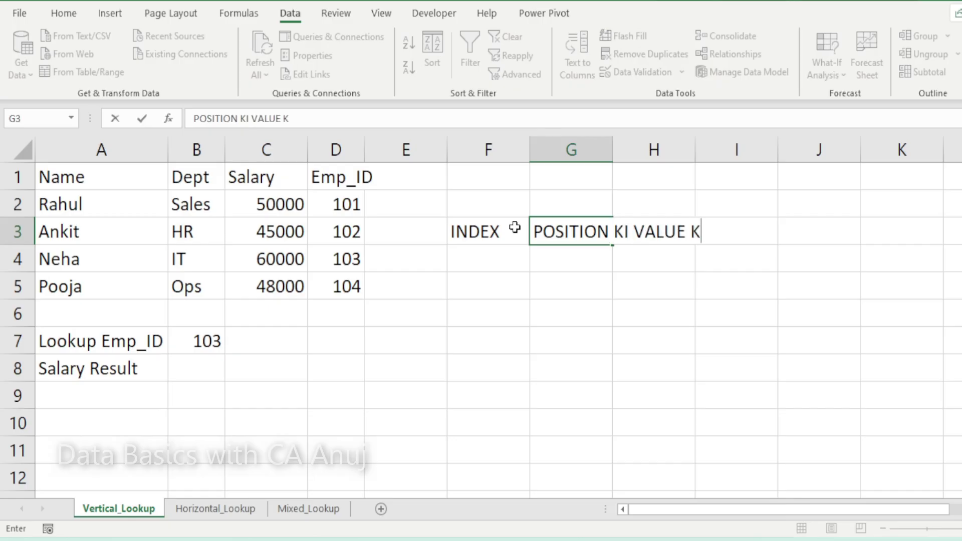
type("YA HAI")
key("Return")
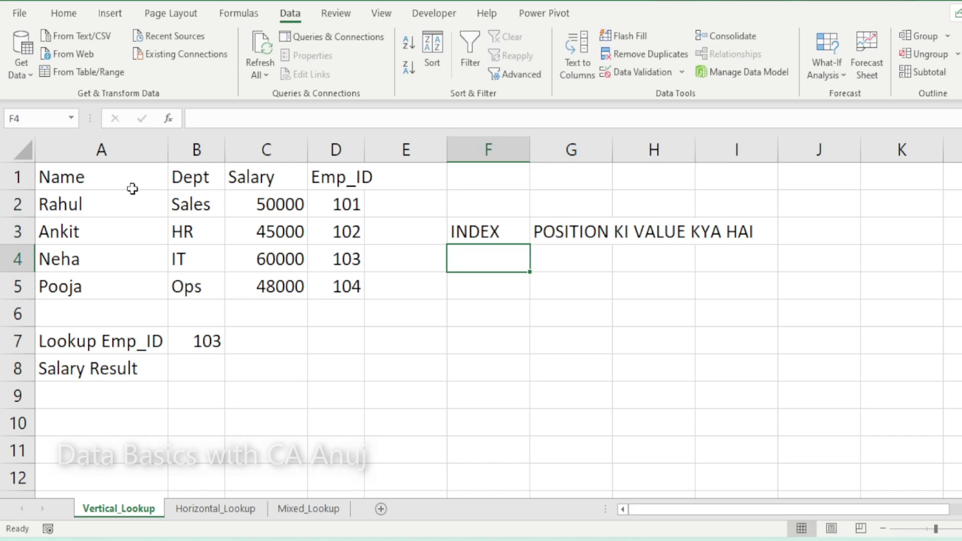
Step: Enter the formula =INDEX(A2:A5,2) in F5 to return the second entry of the Name column
left_click_drag(117, 181, 98, 289)
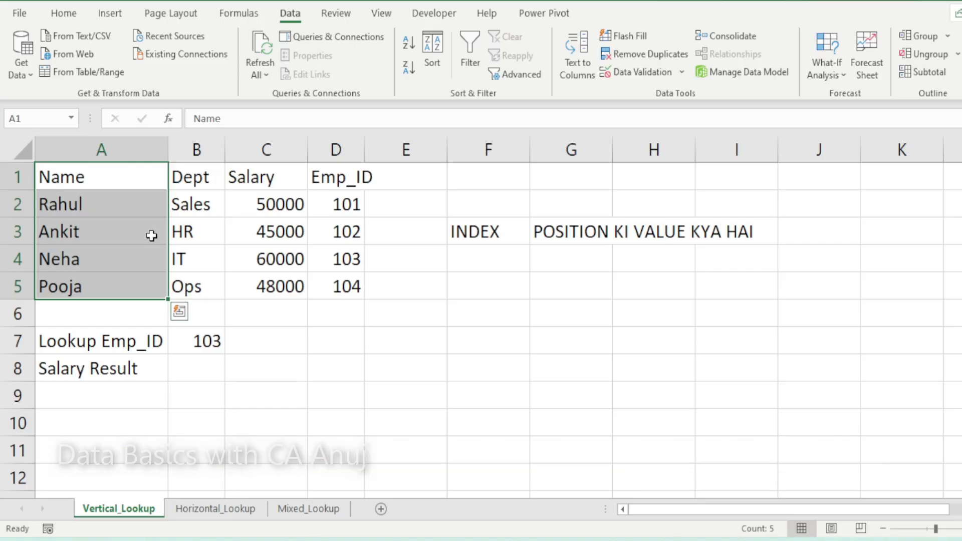
left_click(512, 288)
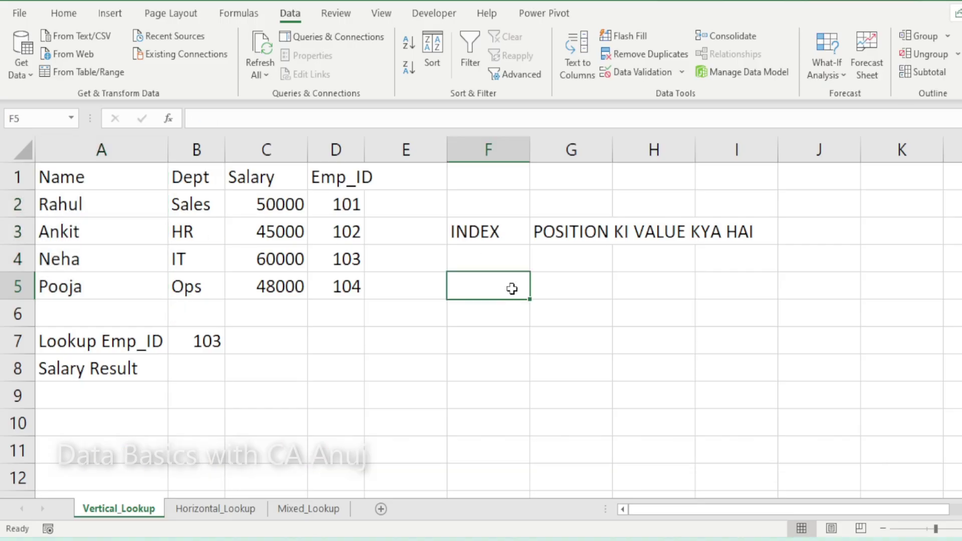
type("=INDE")
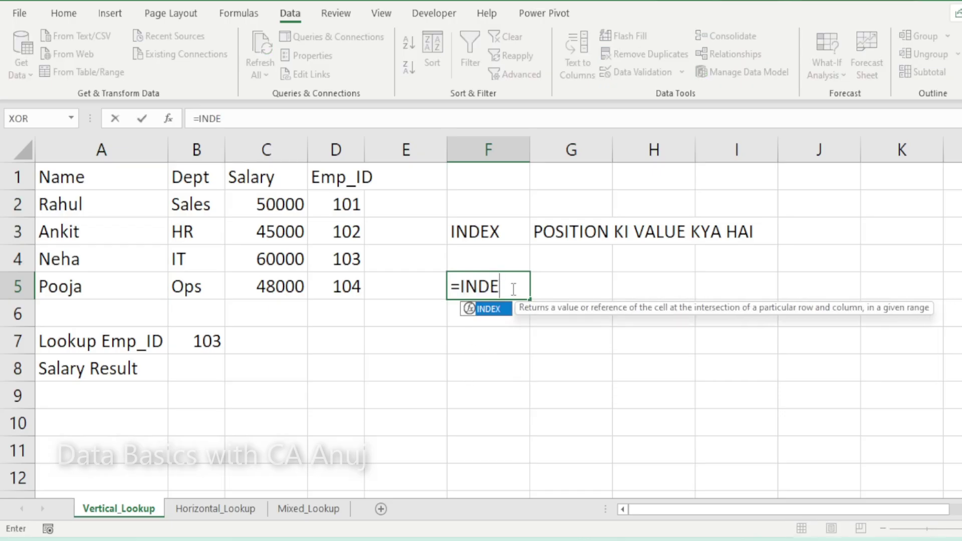
key("Tab")
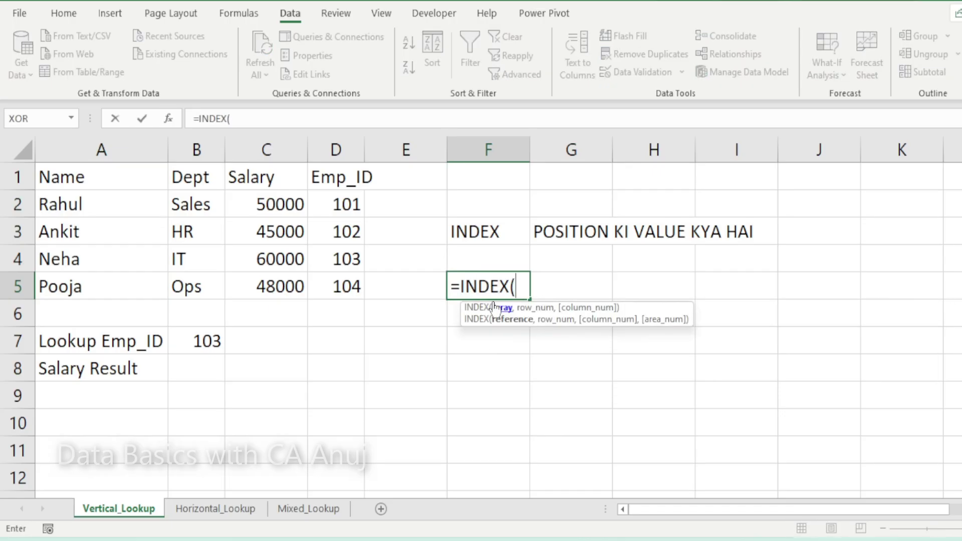
left_click_drag(131, 176, 87, 206)
key("shift+Down")
key("shift+Down")
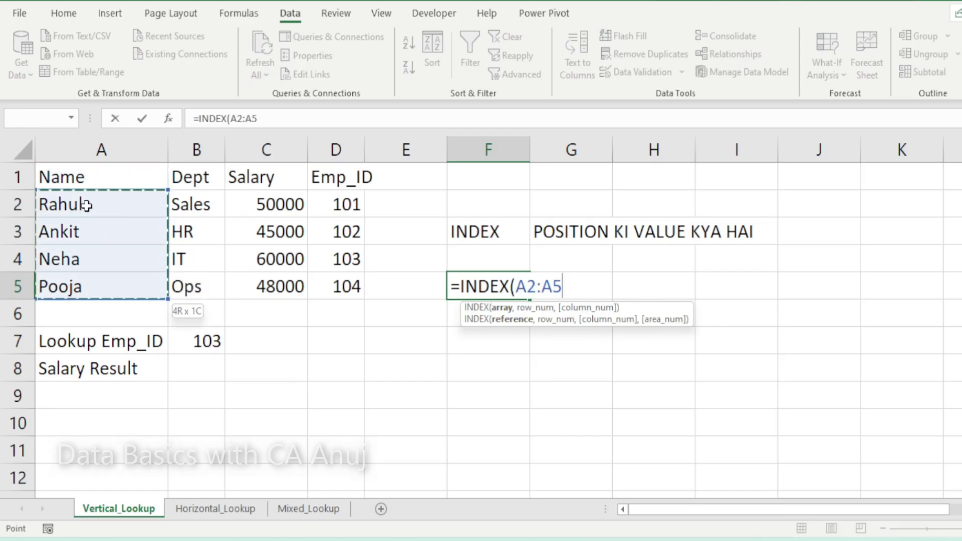
type(",")
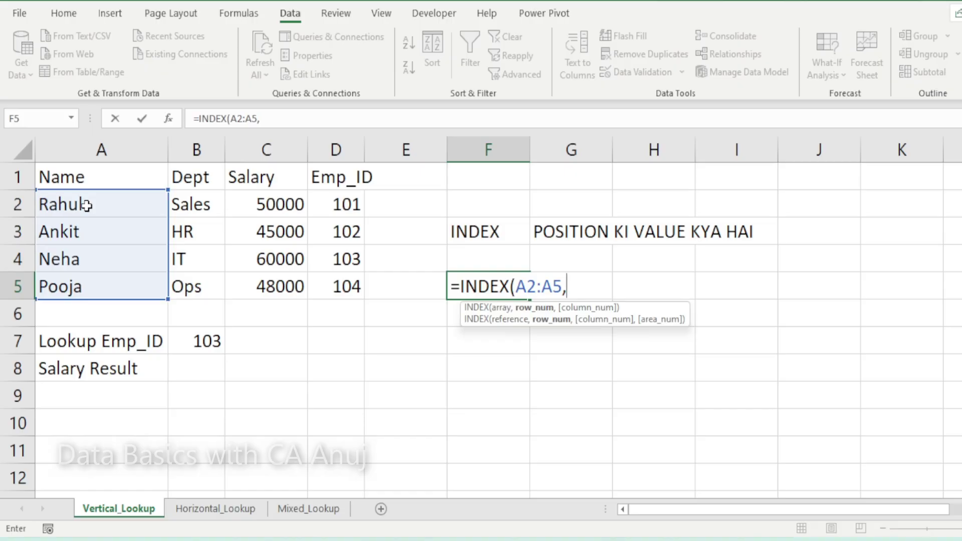
type("2)")
key("Return")
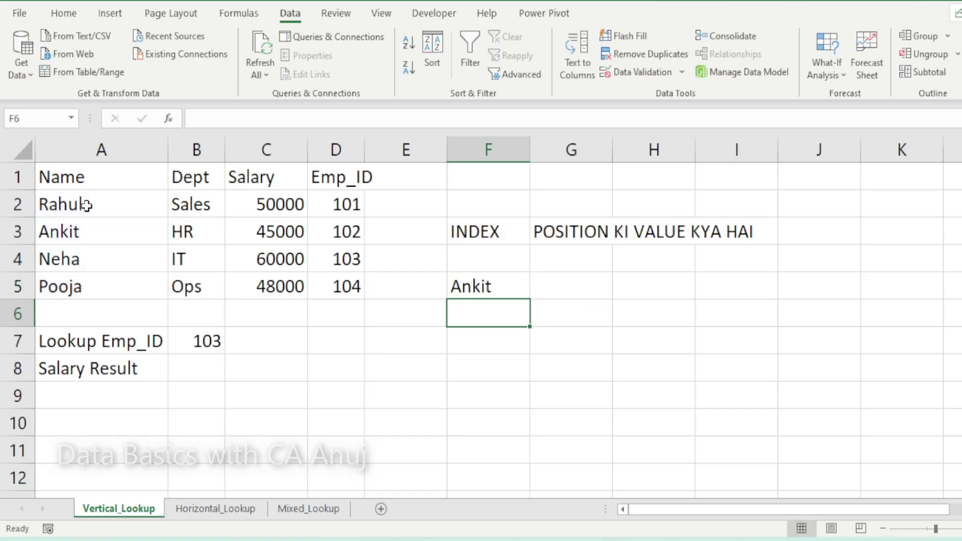
Step: Change the row number in F5's INDEX formula to 3
key("Up")
key("F2")
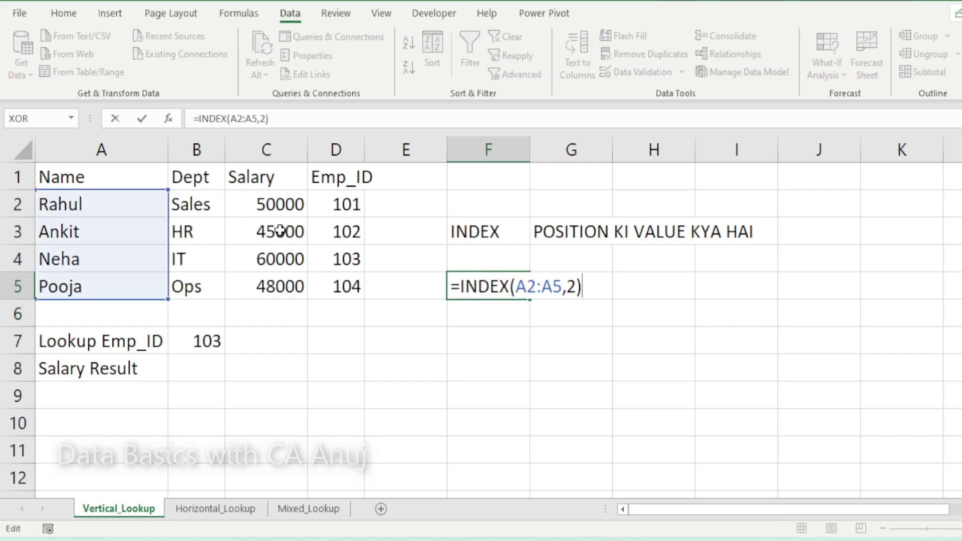
key("Left")
key("BackSpace")
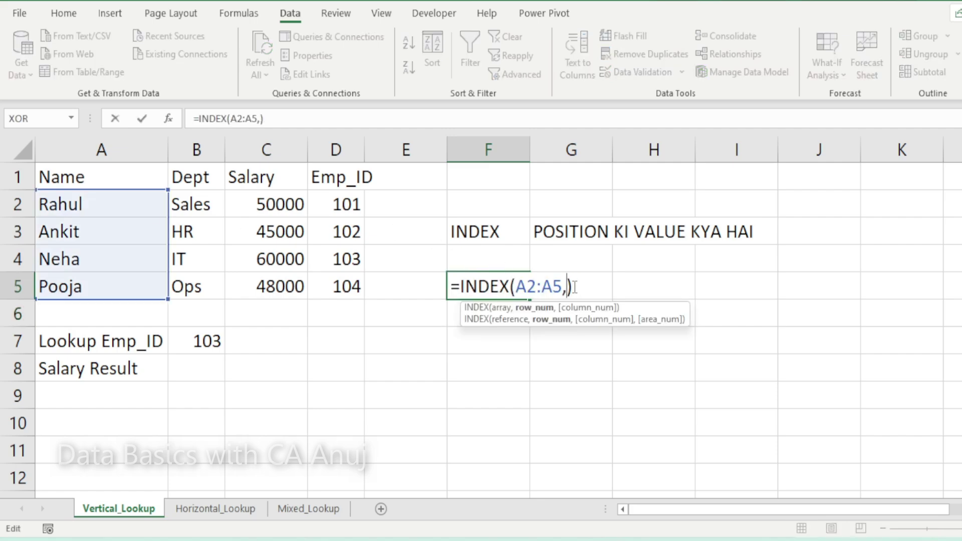
type("3")
key("Return")
key("Up")
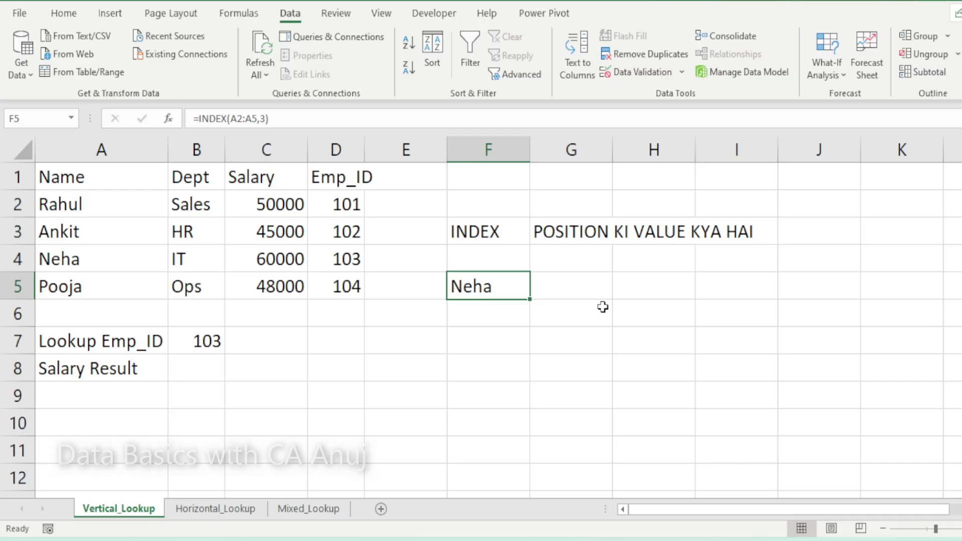
Step: Enter the label MATCH in F7 and start a MATCH formula in G7
key("Down")
key("Down")
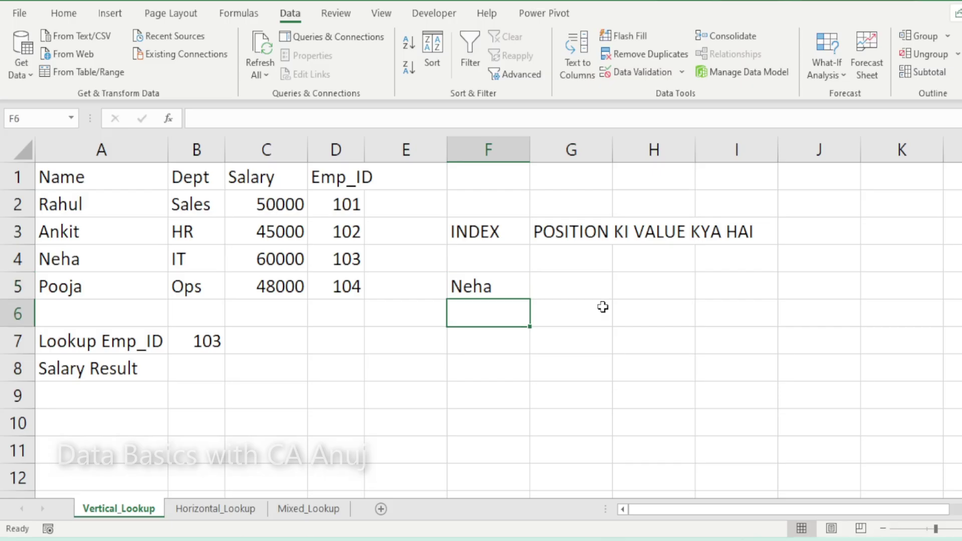
type("MATCH")
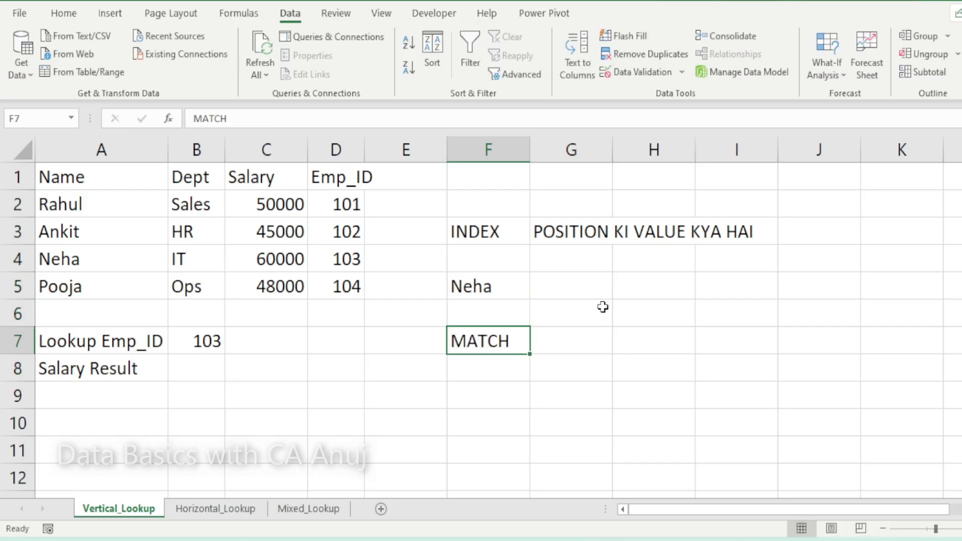
key("Tab")
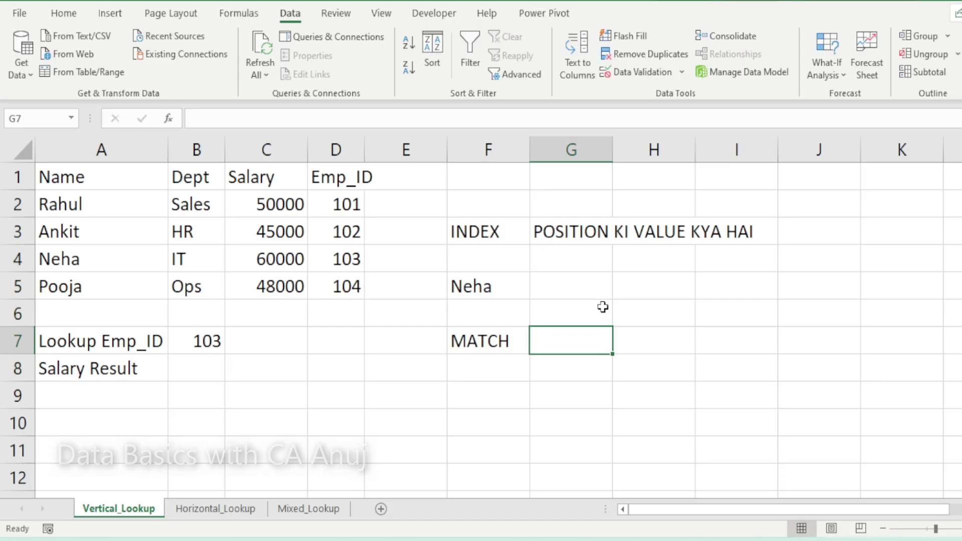
type("=MATCH(")
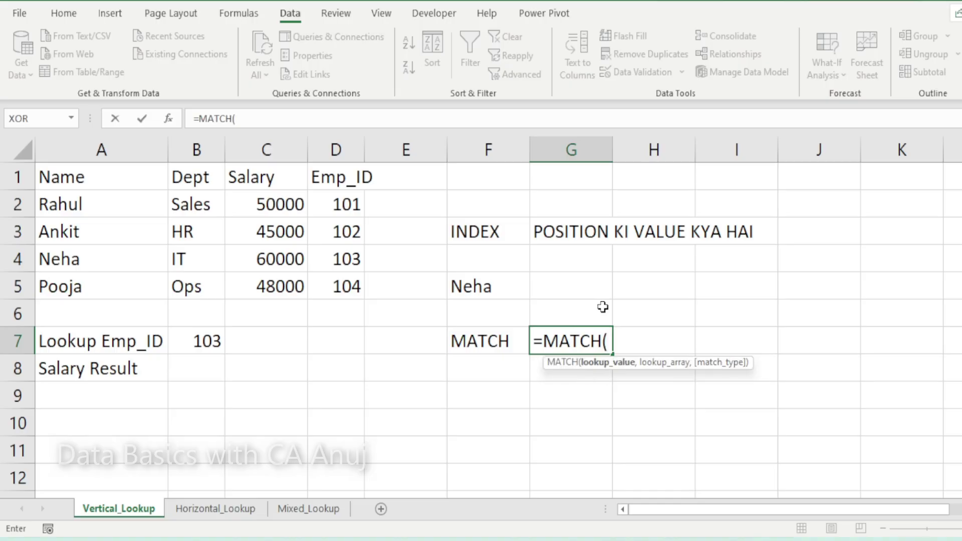
left_click_drag(107, 203, 107, 281)
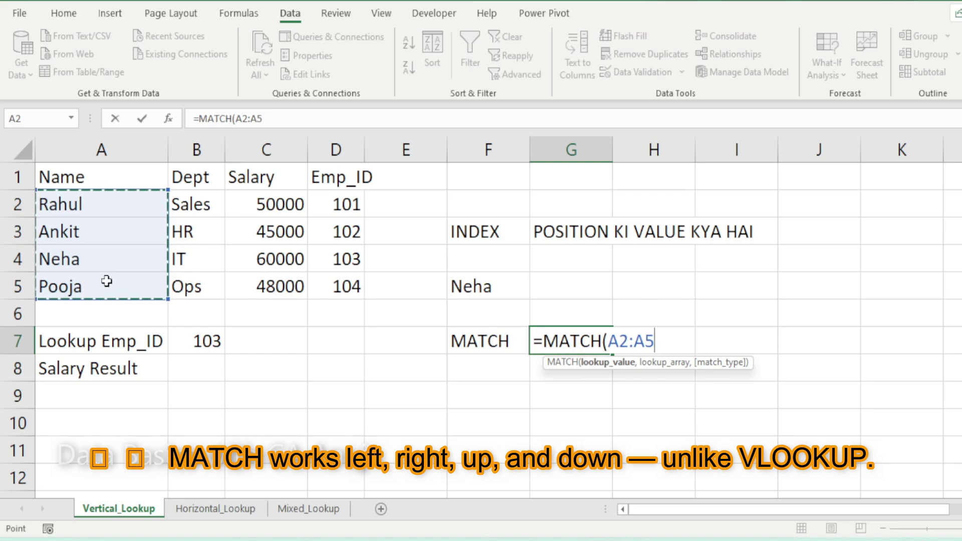
key("BackSpace")
key("BackSpace")
key("BackSpace")
key("BackSpace")
key("BackSpace")
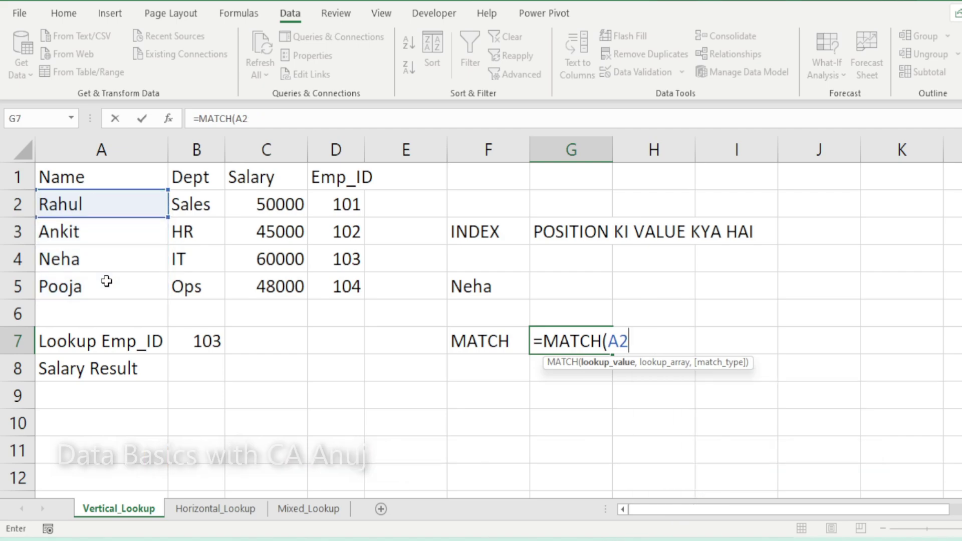
type("\"aNKIT")
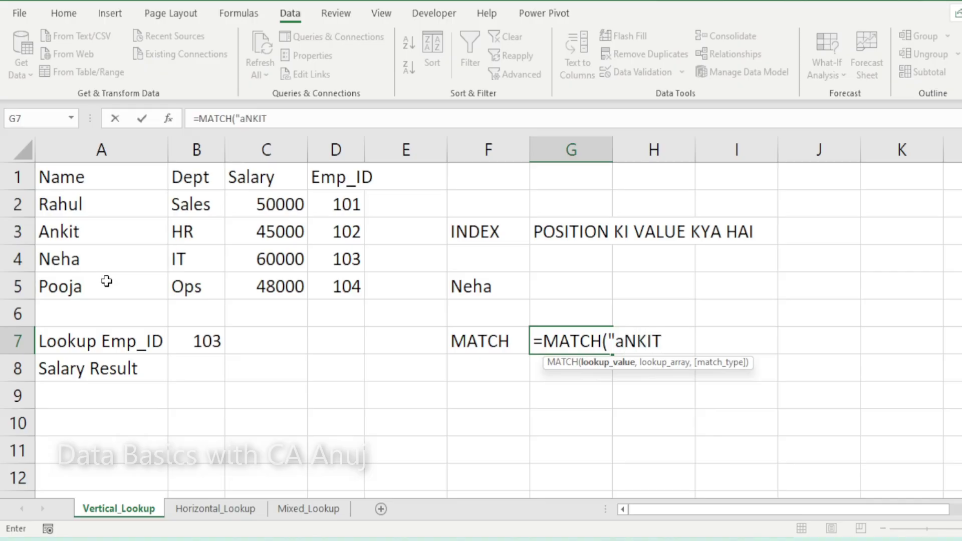
key("BackSpace")
key("BackSpace")
key("BackSpace")
key("BackSpace")
key("BackSpace")
key("BackSpace")
Step: Complete G7's MATCH formula with the employee name from A3 as quoted text and A2:A5 as lookup array, without a match type
type("\"Ankit")
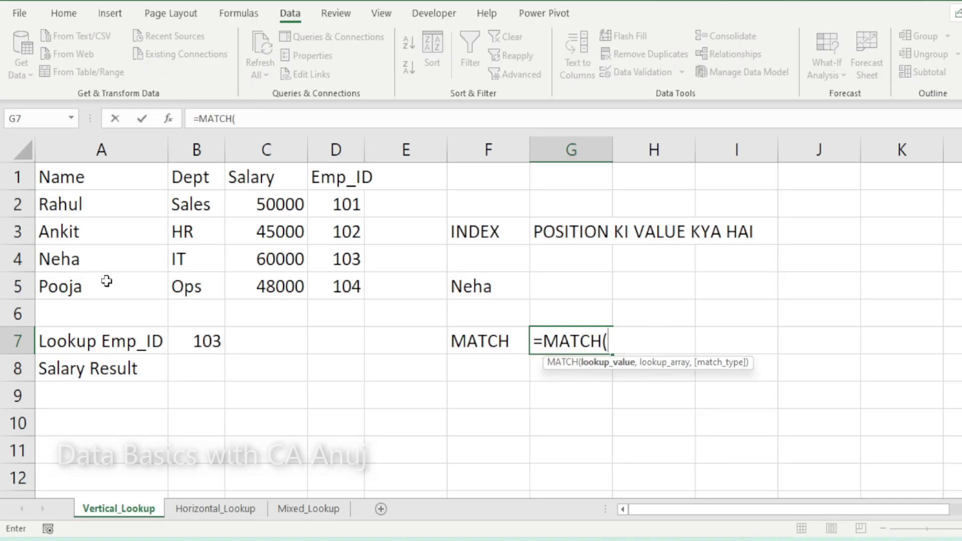
type(",")
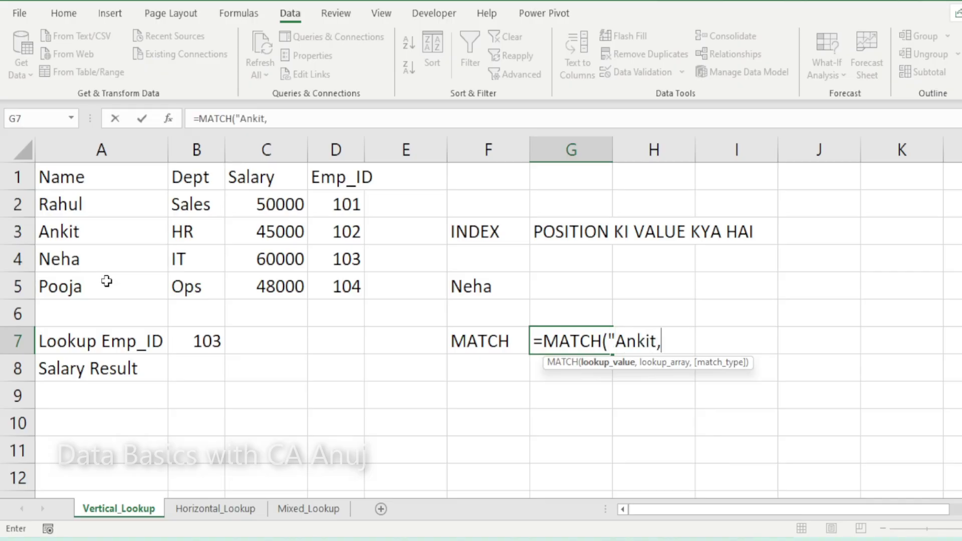
left_click_drag(108, 213, 98, 286)
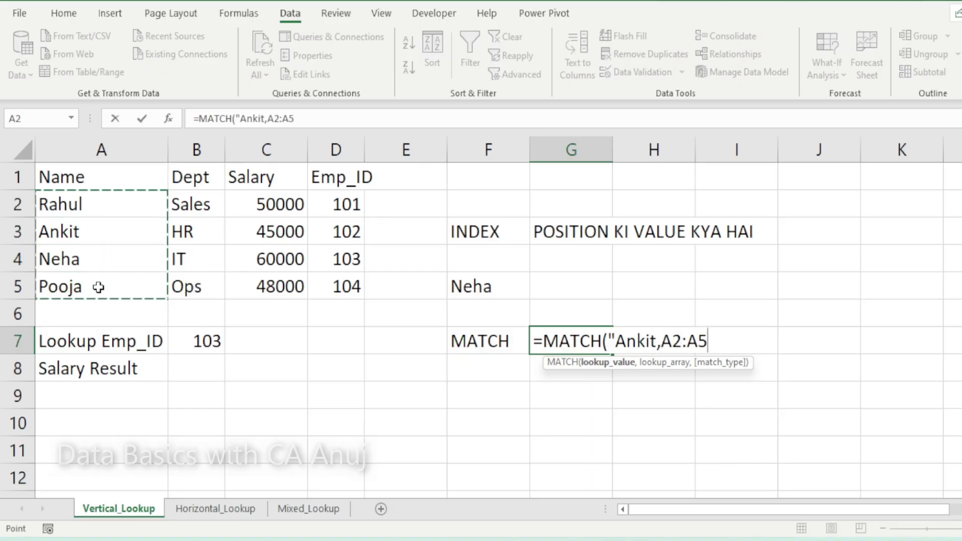
type(")")
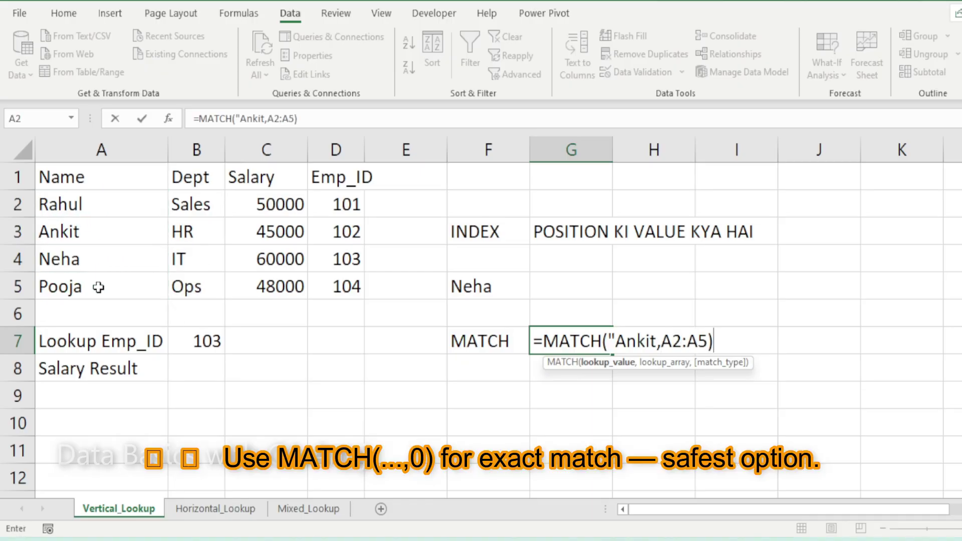
key("Return")
key("Return")
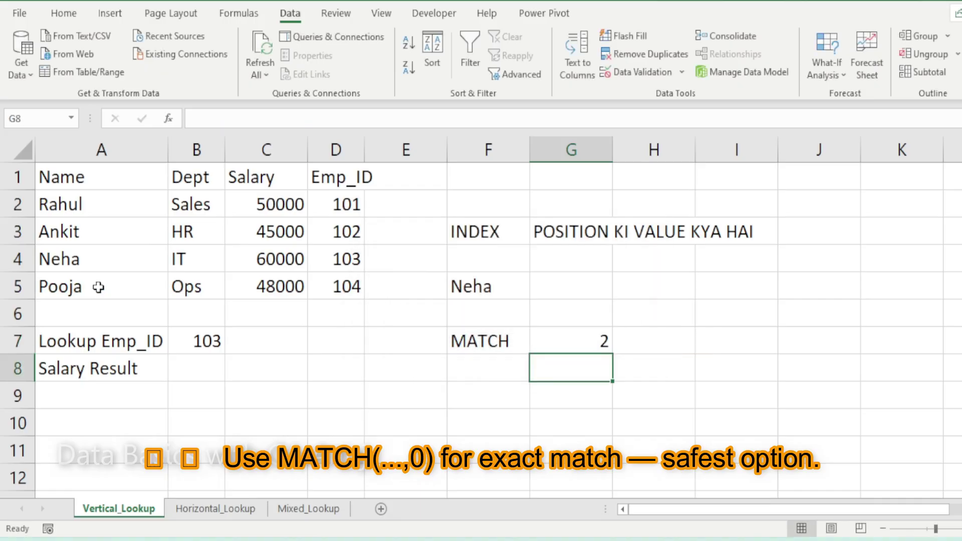
Step: Clear the INDEX and MATCH examples from rows 3 to 7 of columns F to I and select the lookup Emp_ID in B7
key("Up")
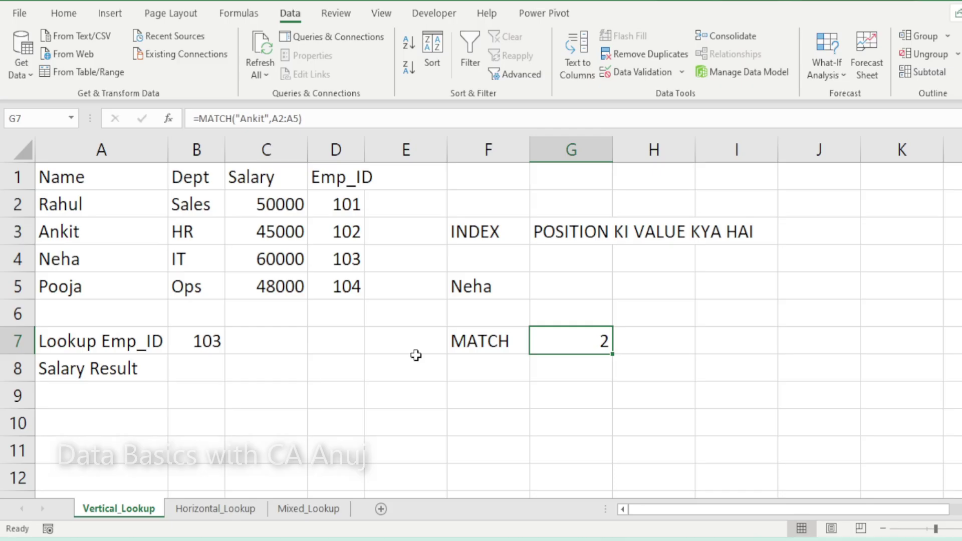
key("Up")
key("Up")
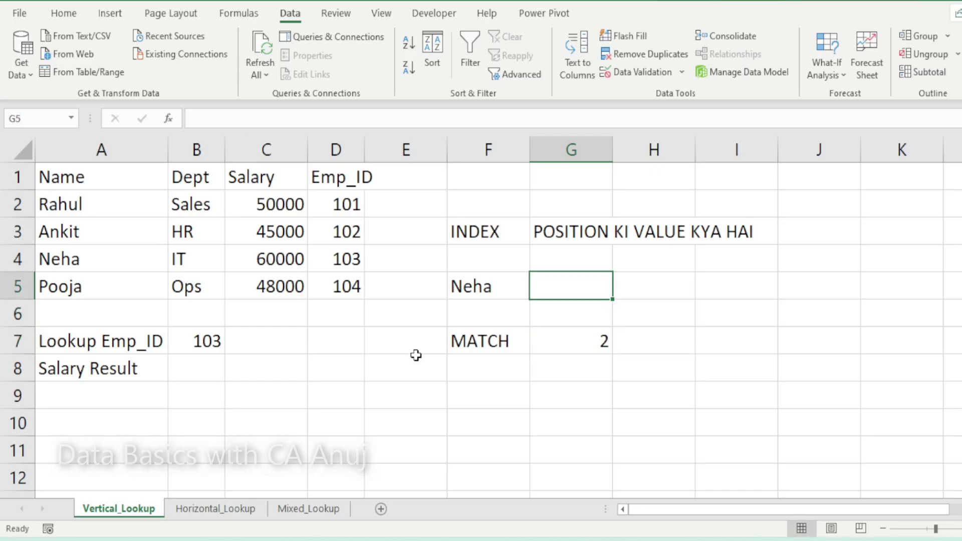
key("Left")
key("Left")
key("Up")
key("Up")
key("Right")
key("shift+Right")
key("shift+Right")
key("shift+Right")
key("shift+Down")
key("shift+Down")
key("shift+Down")
key("shift+Down")
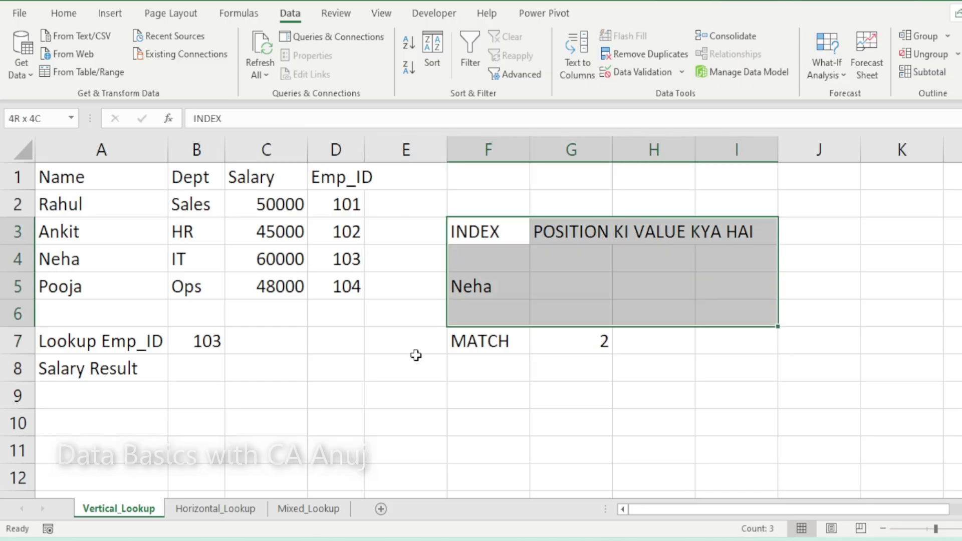
key("Delete")
key("Left")
key("Left")
key("Left")
key("Left")
key("Down")
key("Down")
key("Down")
key("Down")
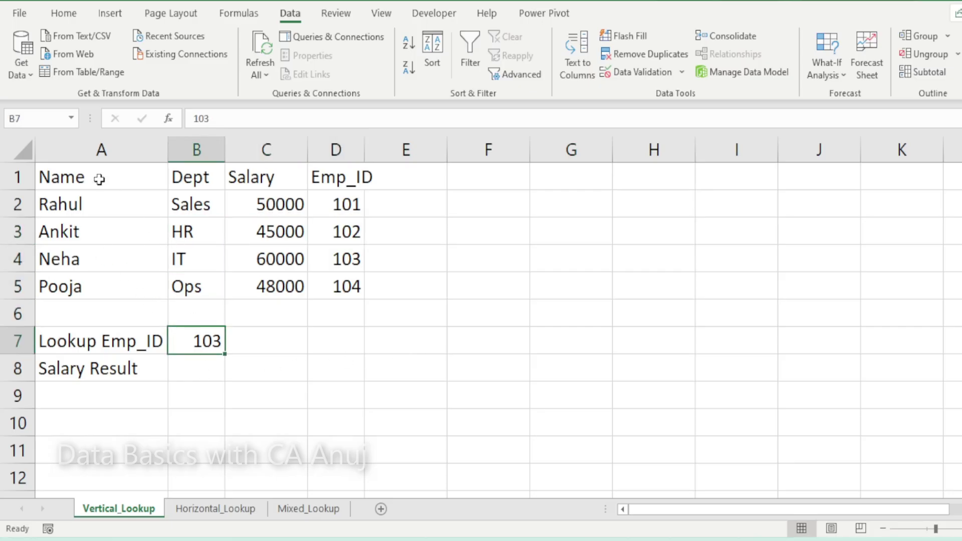
Step: Make the table headers in A1:D1 bold
left_click_drag(94, 178, 311, 187)
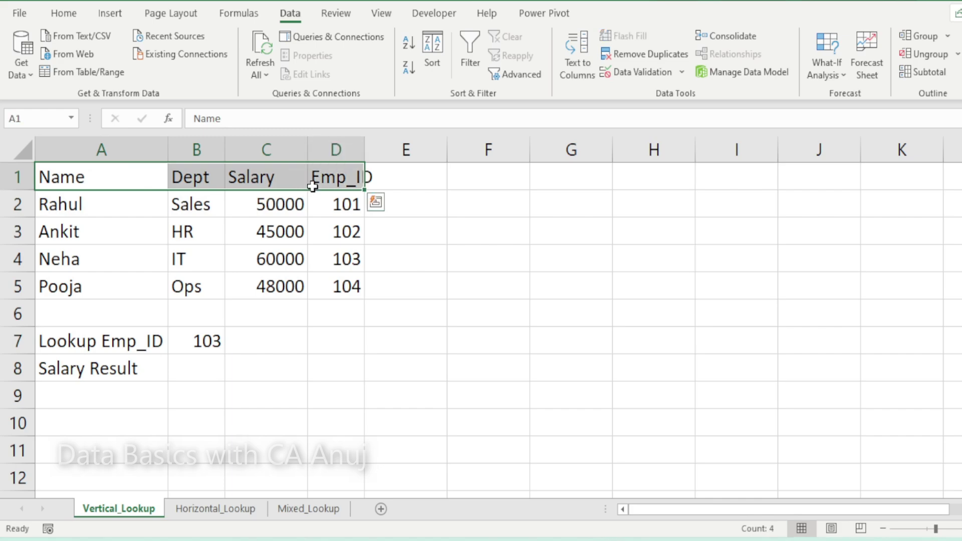
key("ctrl+b")
key("Down")
key("Up")
key("Down")
key("Down")
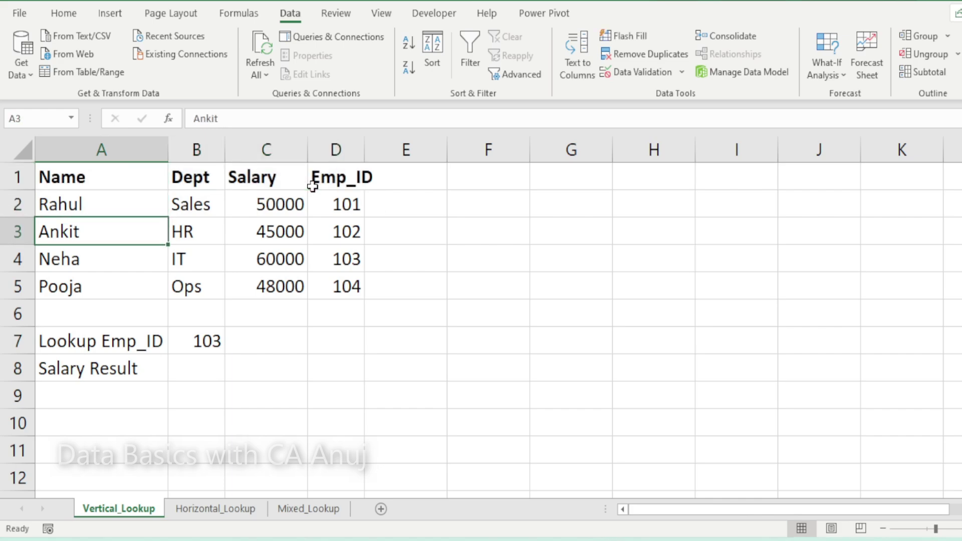
Step: Make the salary in C4, belonging to Emp_ID 103, bold
left_click(346, 259)
left_click(299, 260)
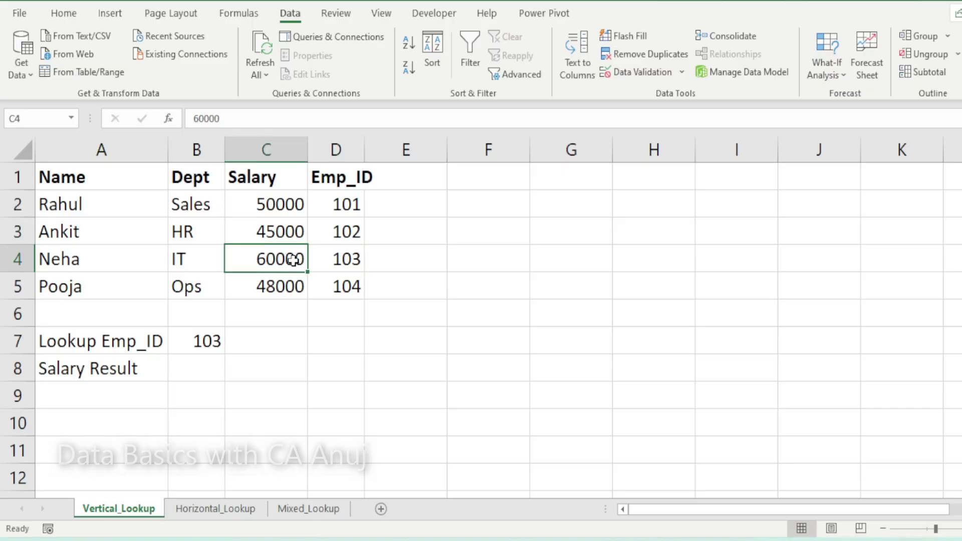
key("ctrl+b")
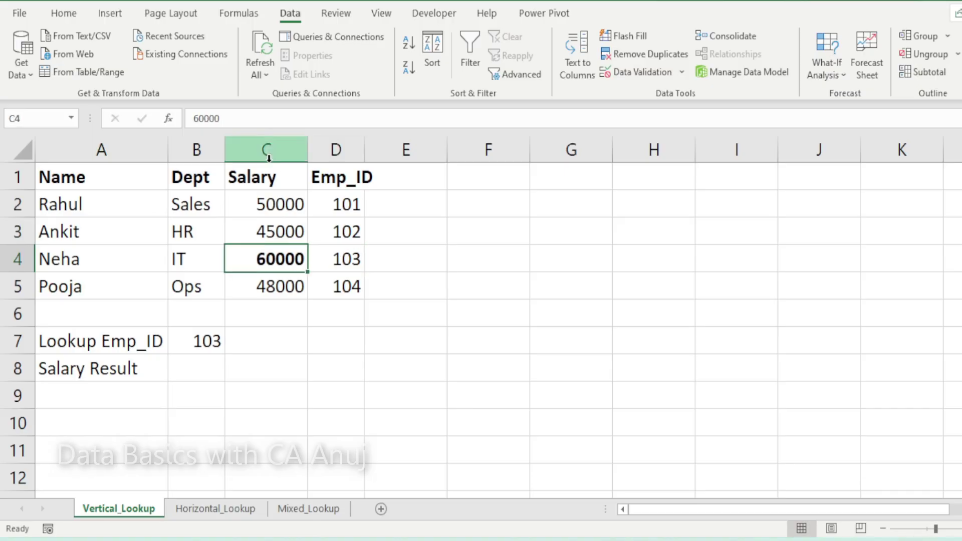
left_click(200, 373)
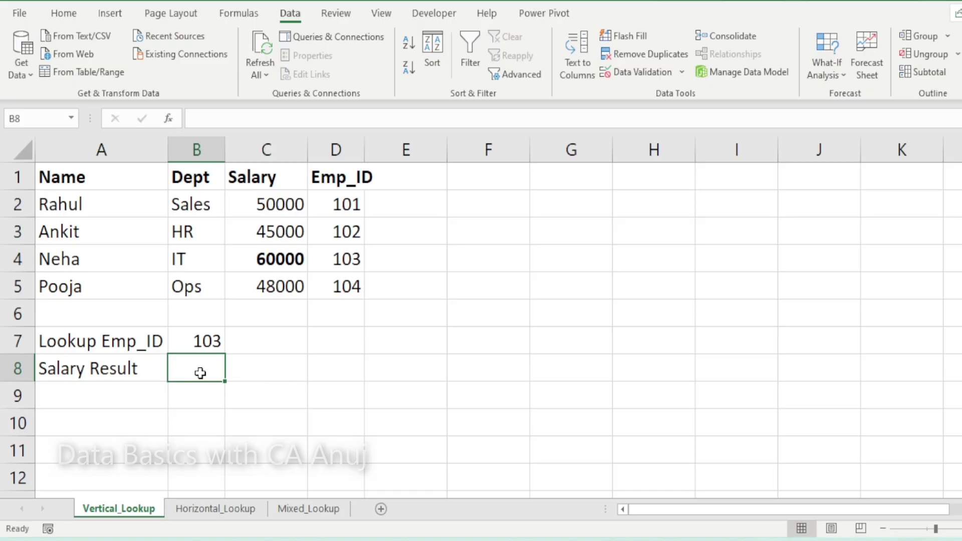
type("=i")
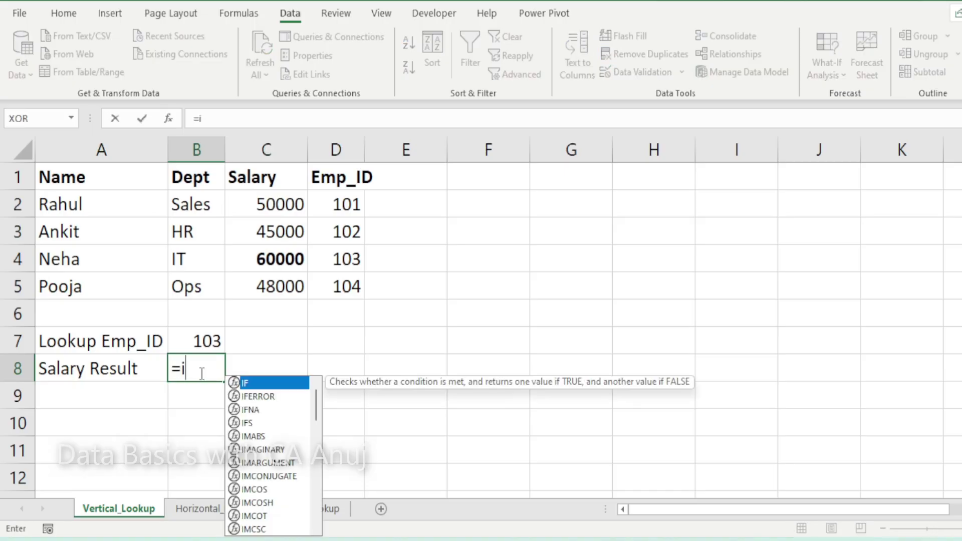
key("Escape")
key("Escape")
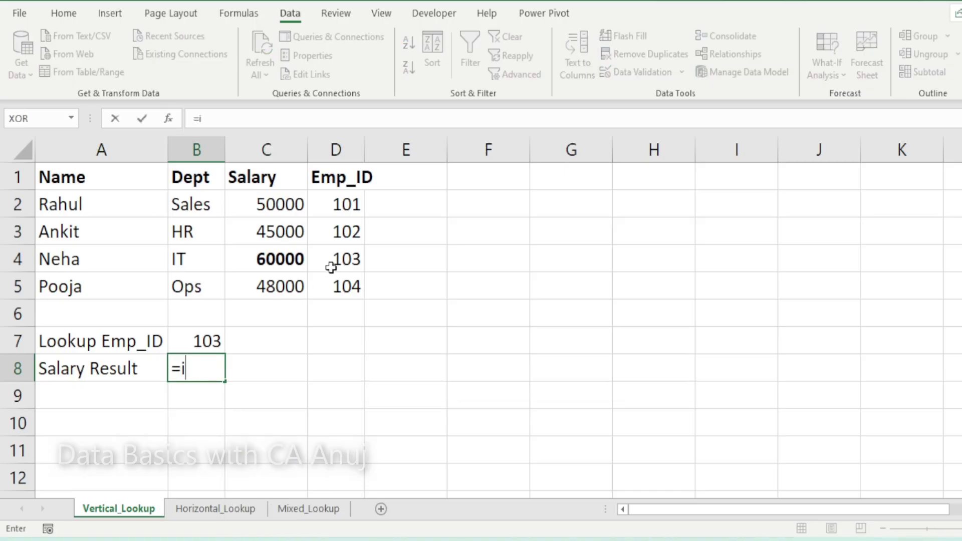
left_click(351, 260)
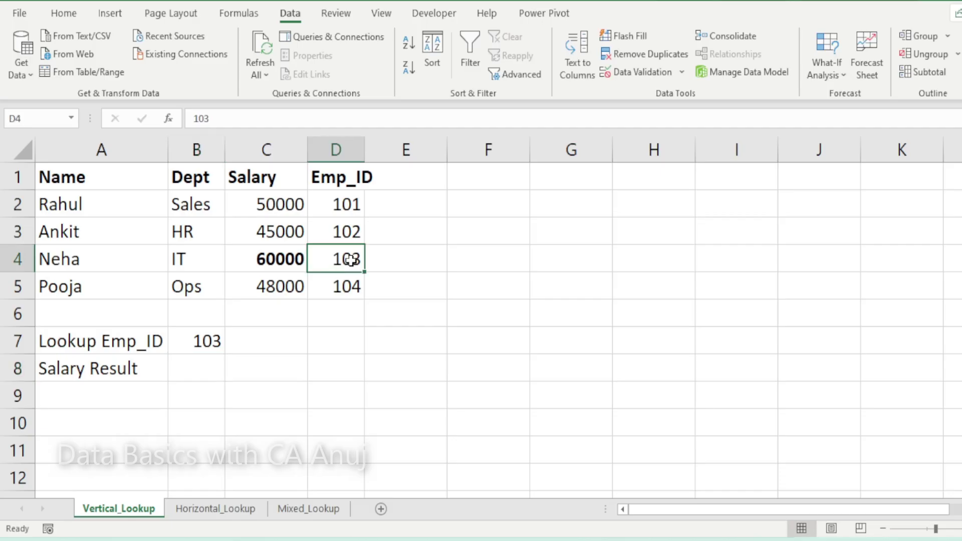
Step: Enter the formula =MATCH(B7,D2:D5,0) in D8 to find the lookup Emp_ID's position in the Emp_ID column
left_click(299, 369)
left_click(323, 368)
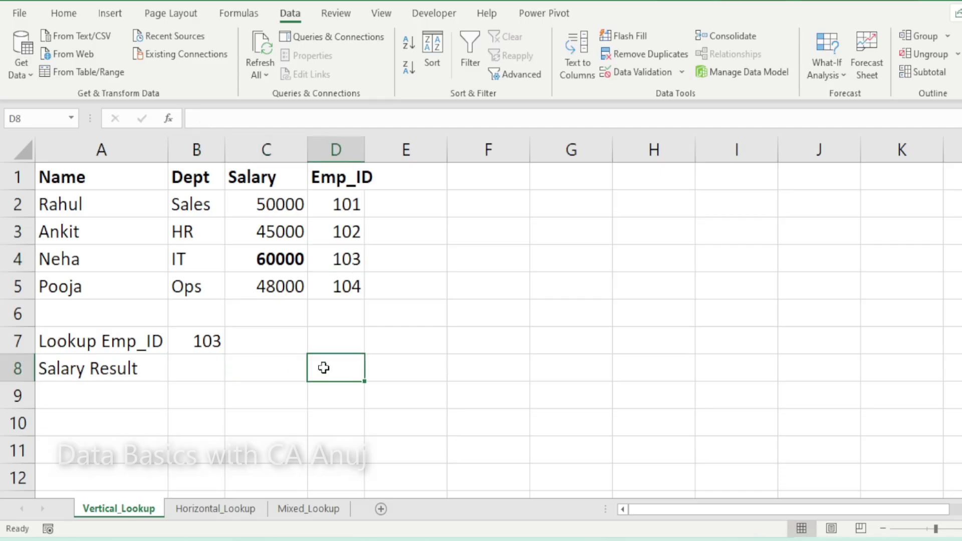
type("=match")
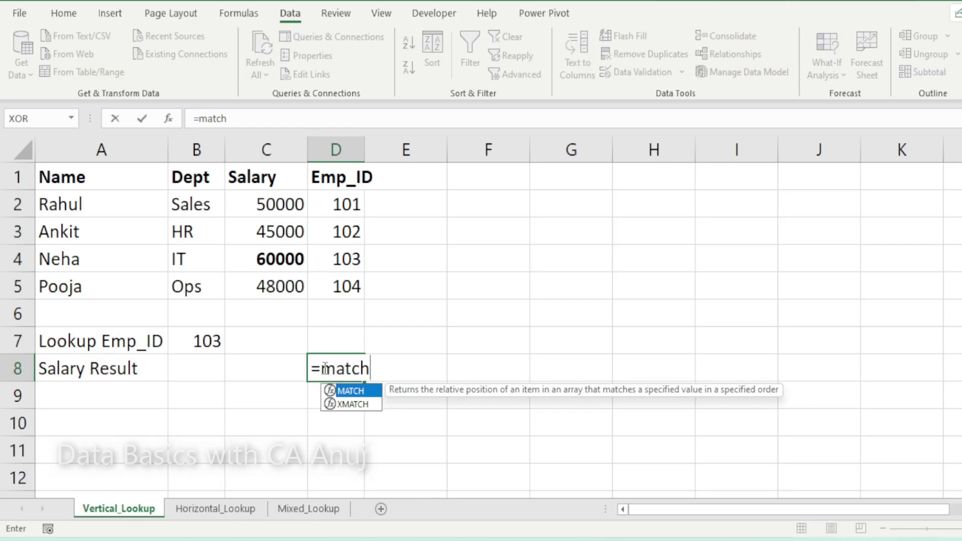
key("Tab")
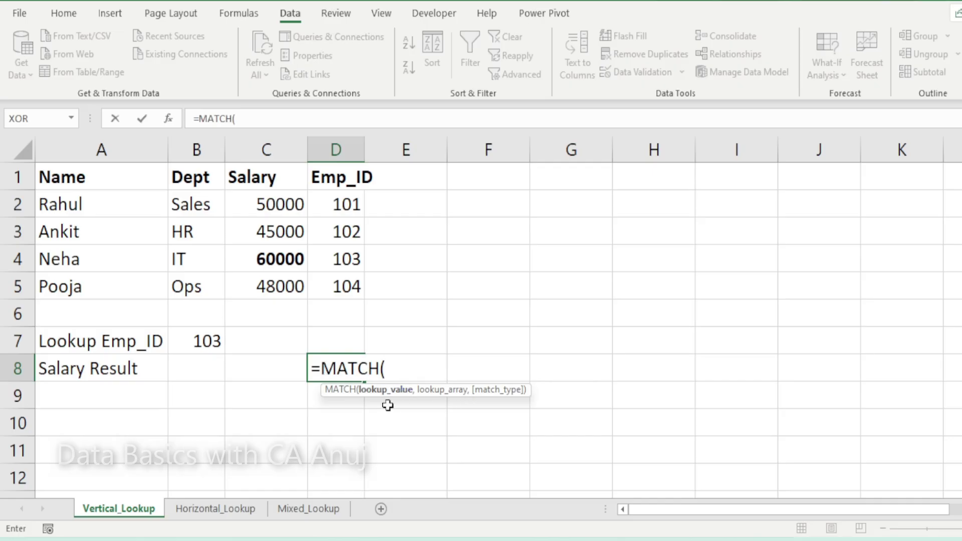
left_click(210, 342)
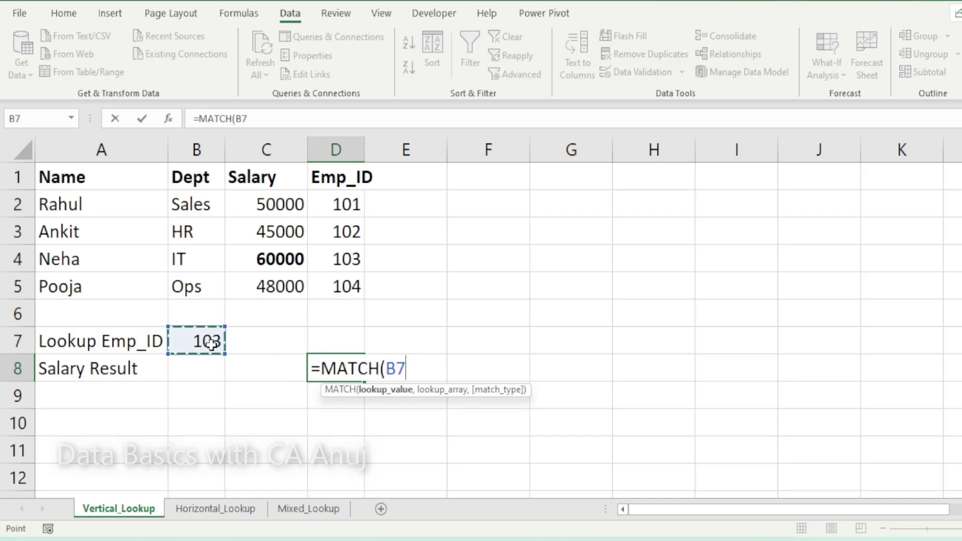
type(",")
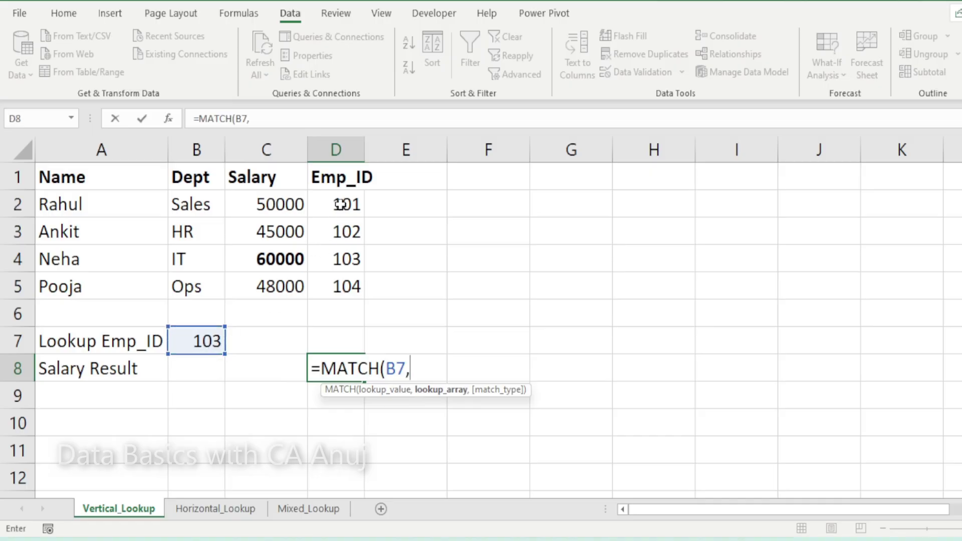
left_click_drag(340, 203, 341, 281)
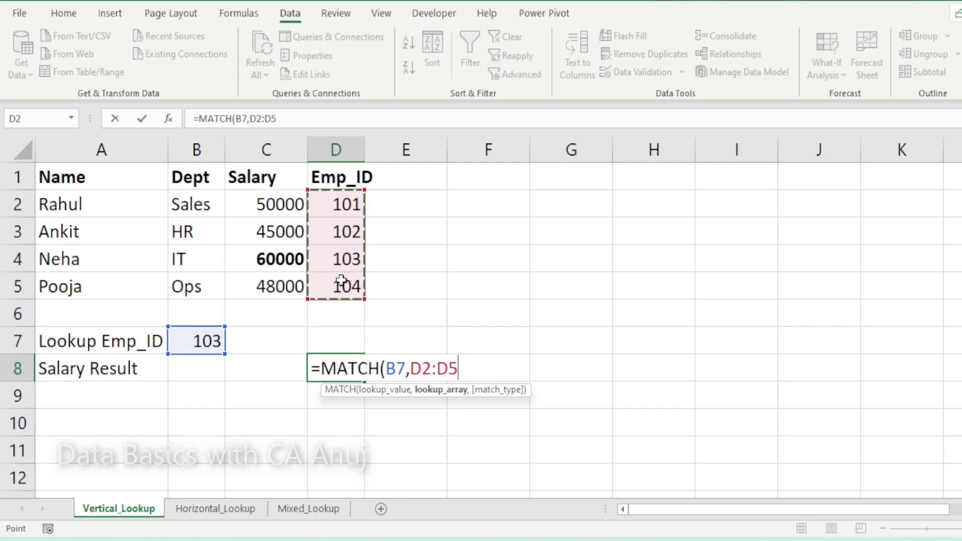
type(",")
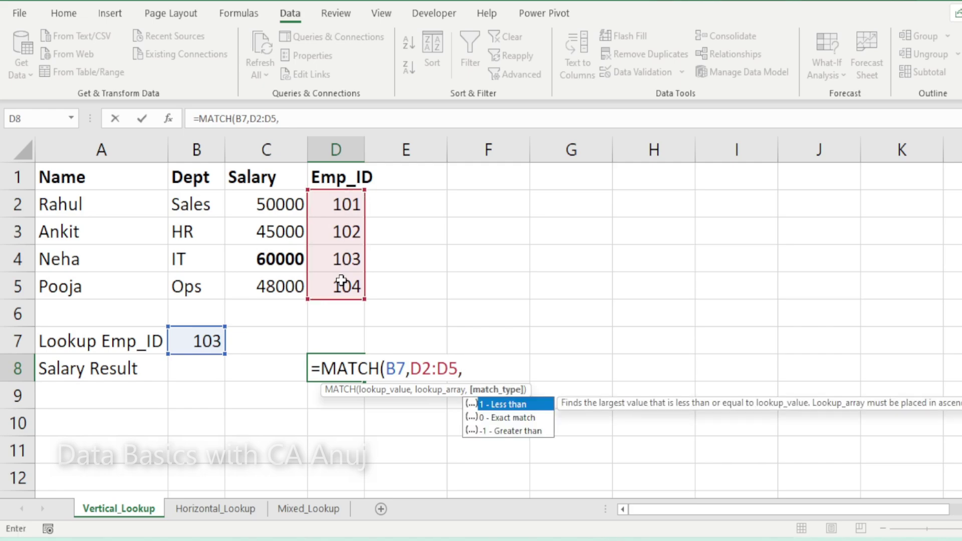
key("Escape")
key("BackSpace")
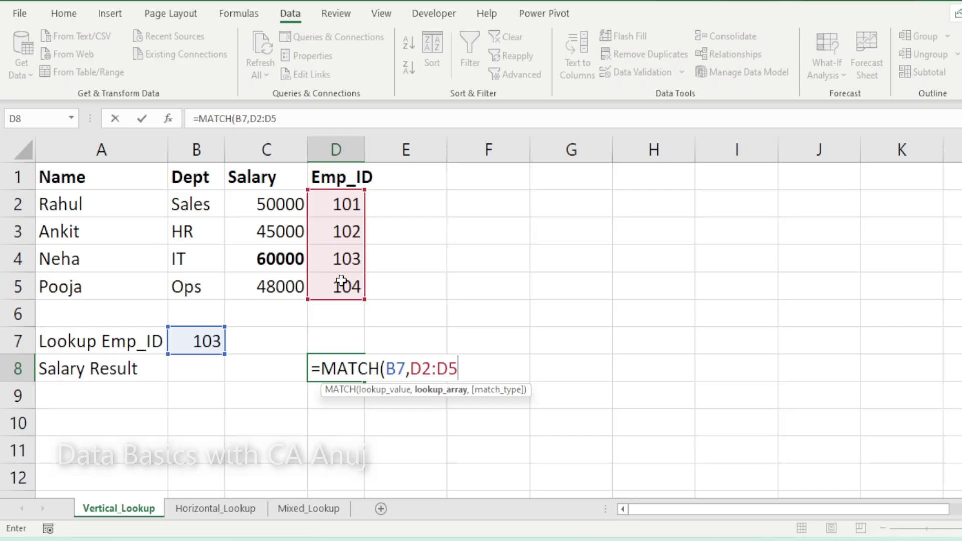
type(",0")
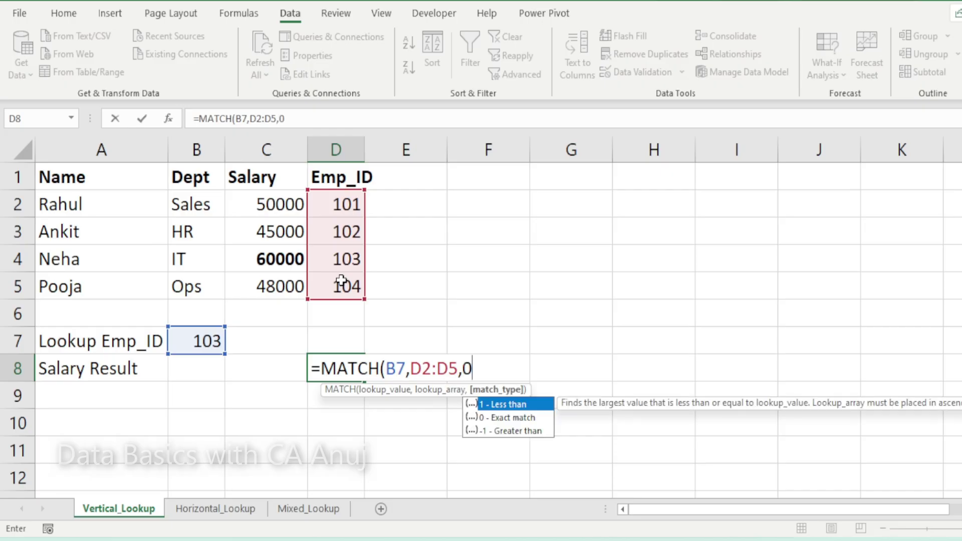
type(")")
key("Return")
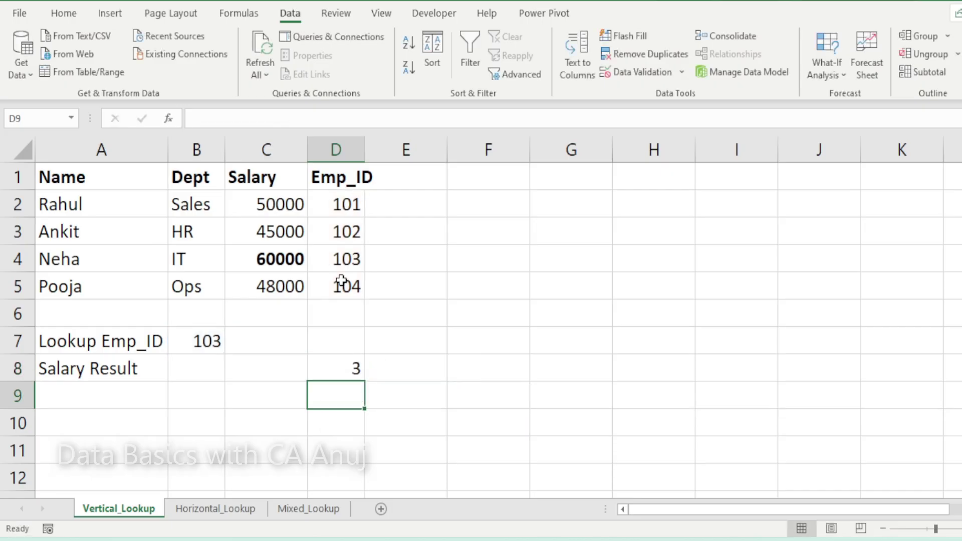
key("Up")
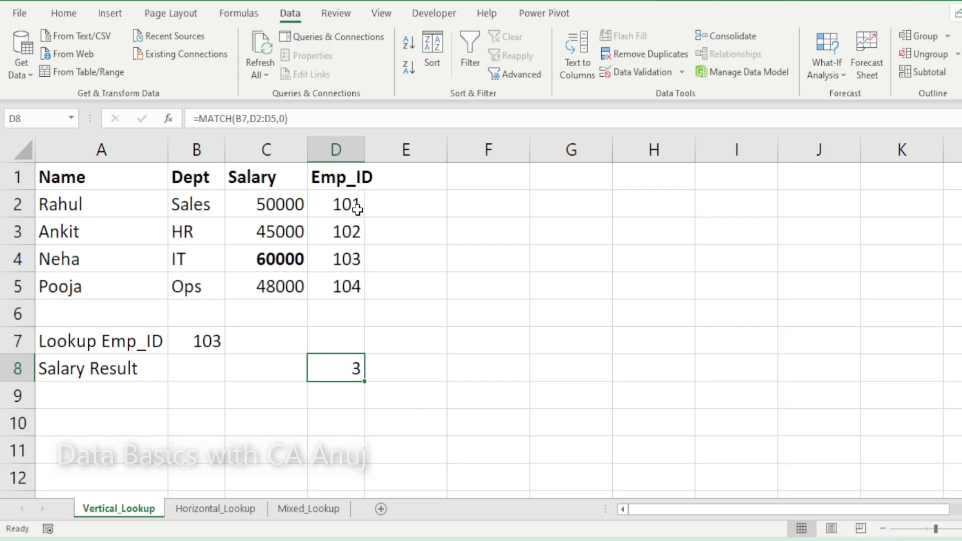
left_click_drag(355, 205, 351, 279)
left_click(398, 246)
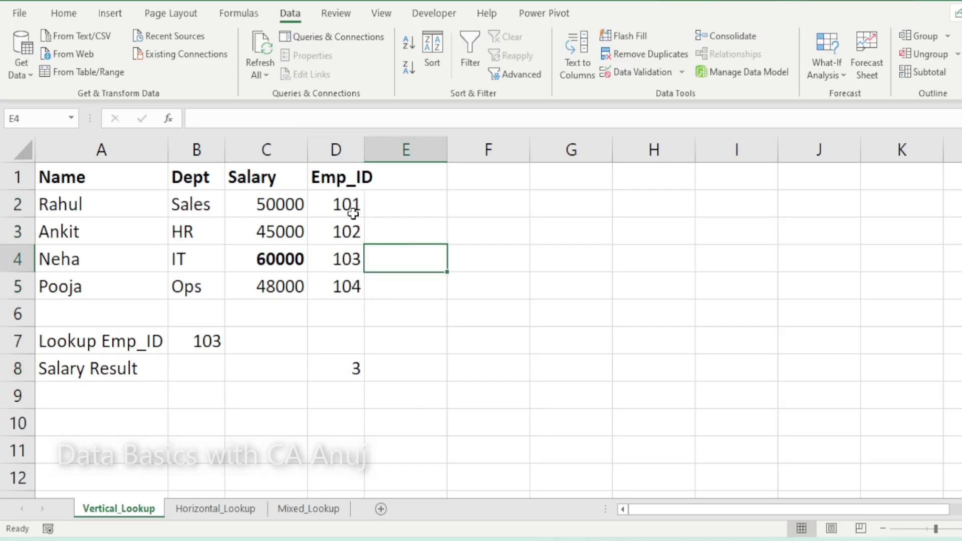
left_click_drag(350, 210, 344, 280)
left_click(341, 365)
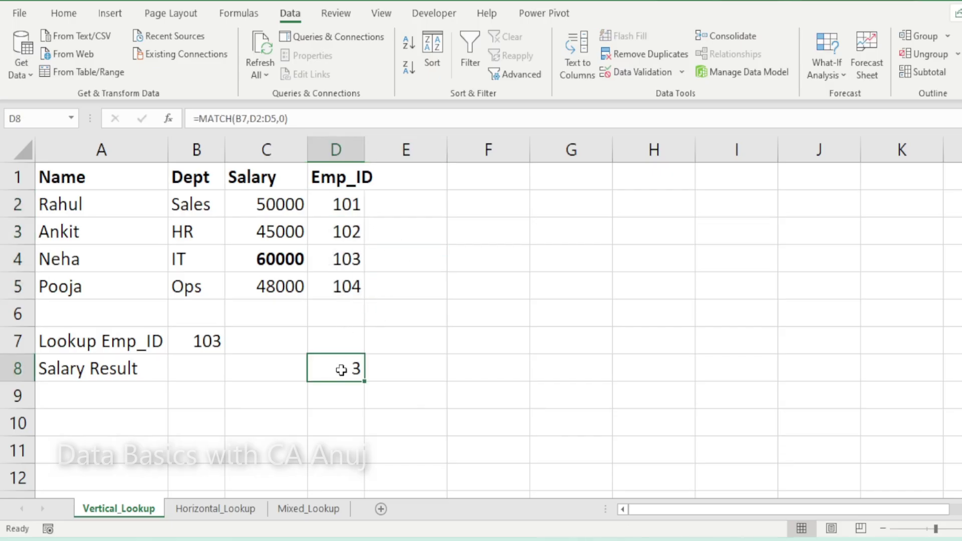
Step: Test the MATCH formula in D8 by changing the lookup Emp_ID in B7 to 101 and then to 104
left_click(209, 340)
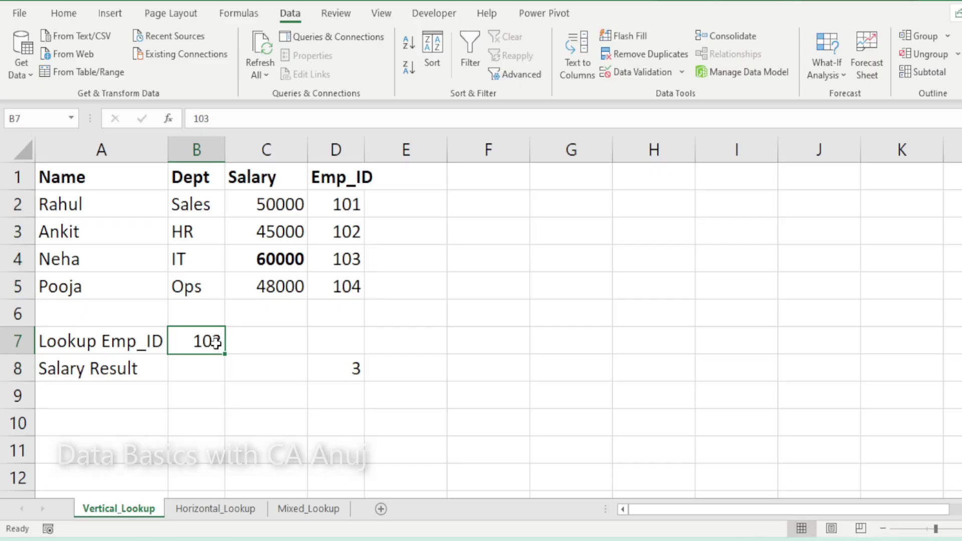
type("101")
key("Return")
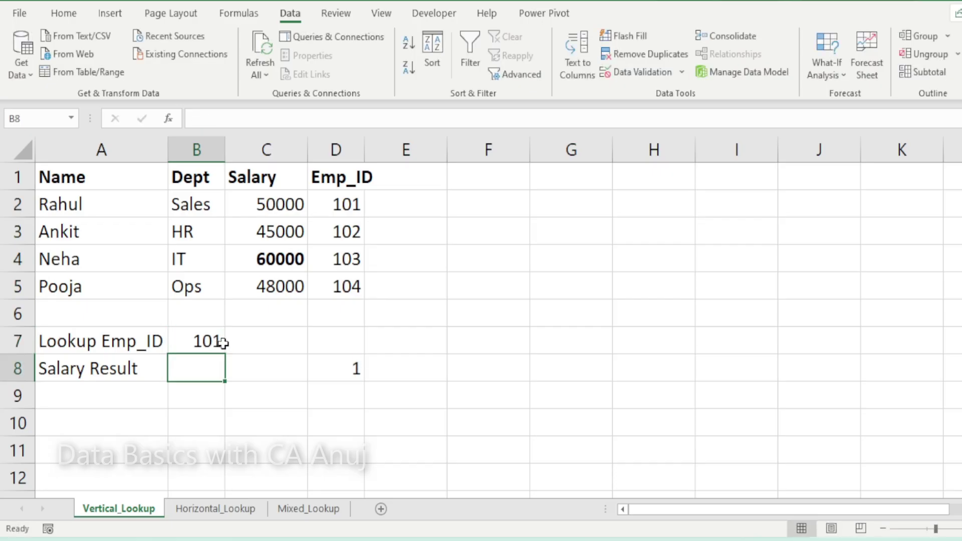
key("Left")
key("Up")
key("Right")
type("104")
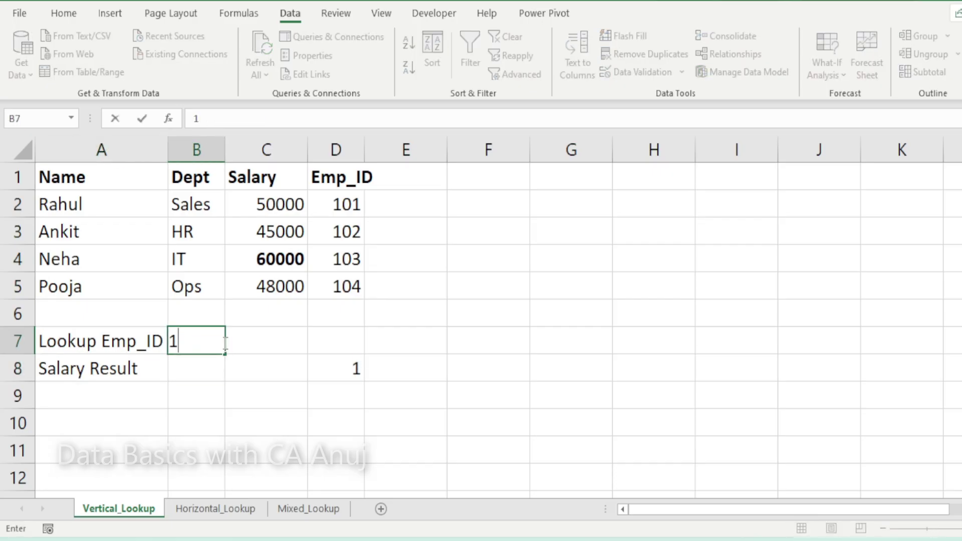
key("Return")
left_click(223, 342)
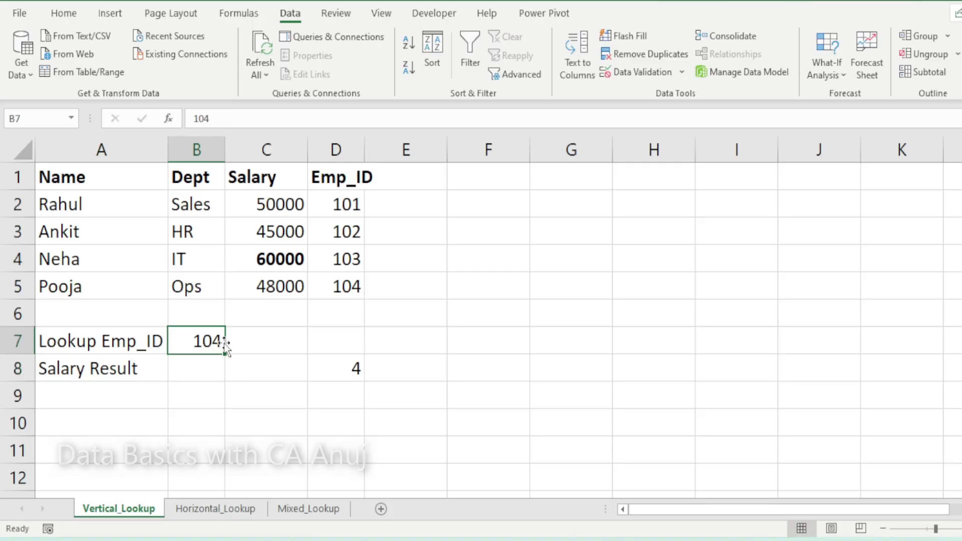
left_click(349, 373)
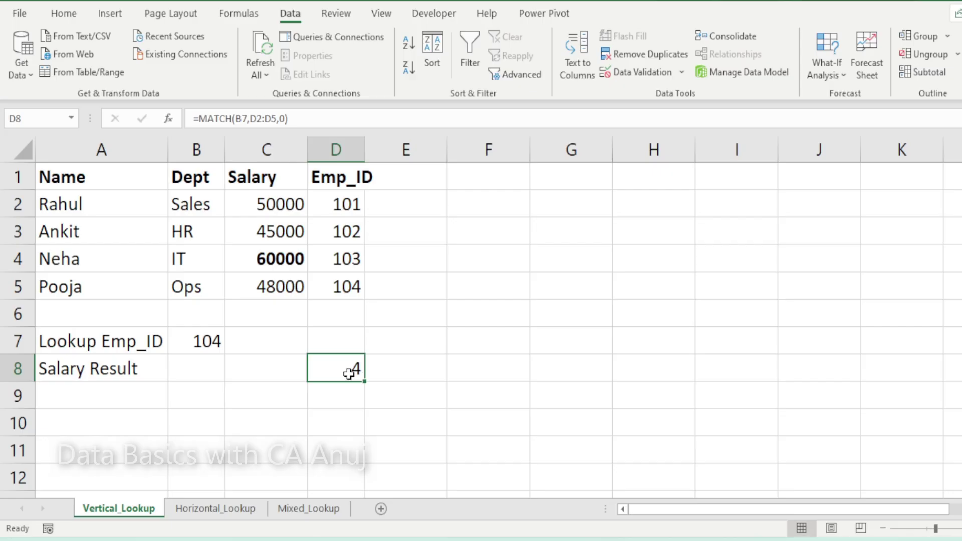
Step: Set the lookup Emp_ID in B7 back to 103
key("Left")
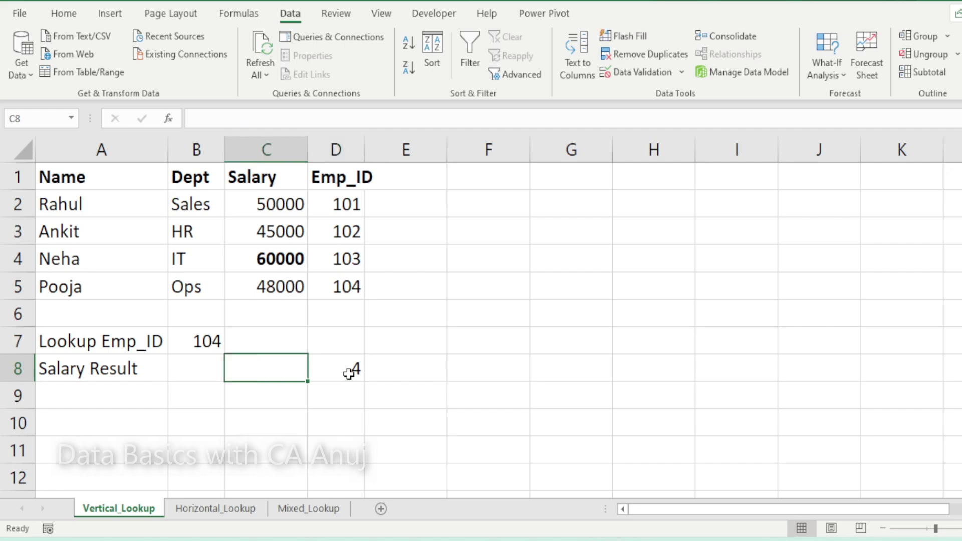
key("Right")
key("Up")
key("Left")
key("Left")
type("103")
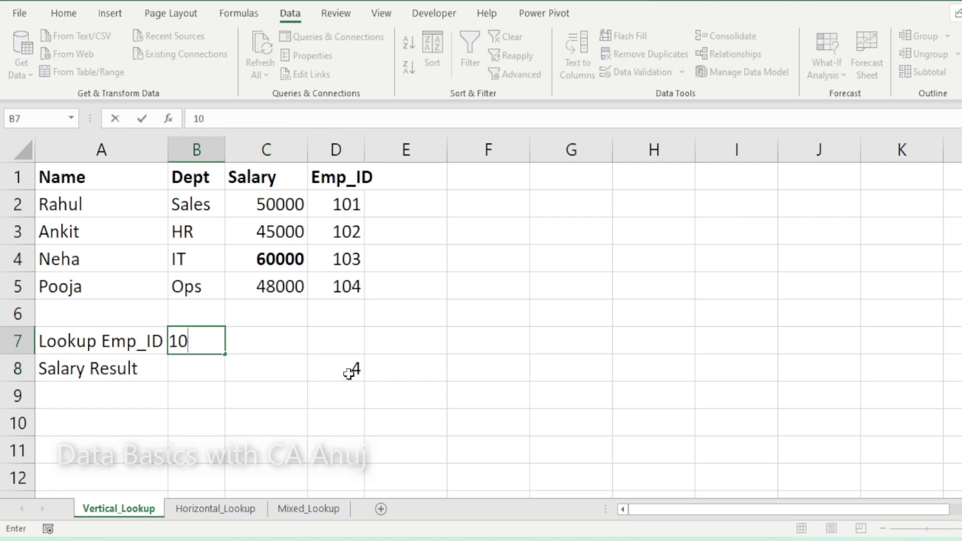
key("Return")
Step: Enter the formula =INDEX(C2:C5,3) in B8 to return the third salary as the Salary Result
type("=")
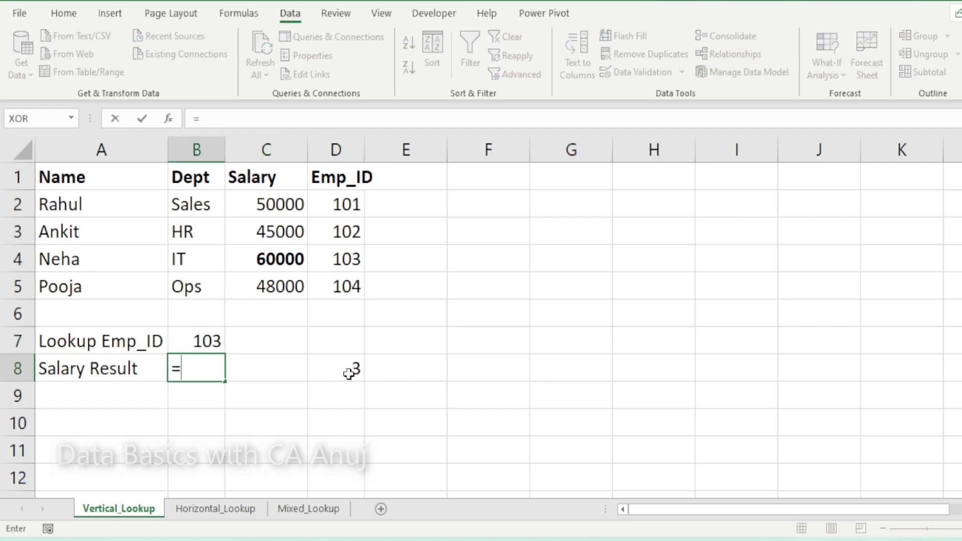
type("inde")
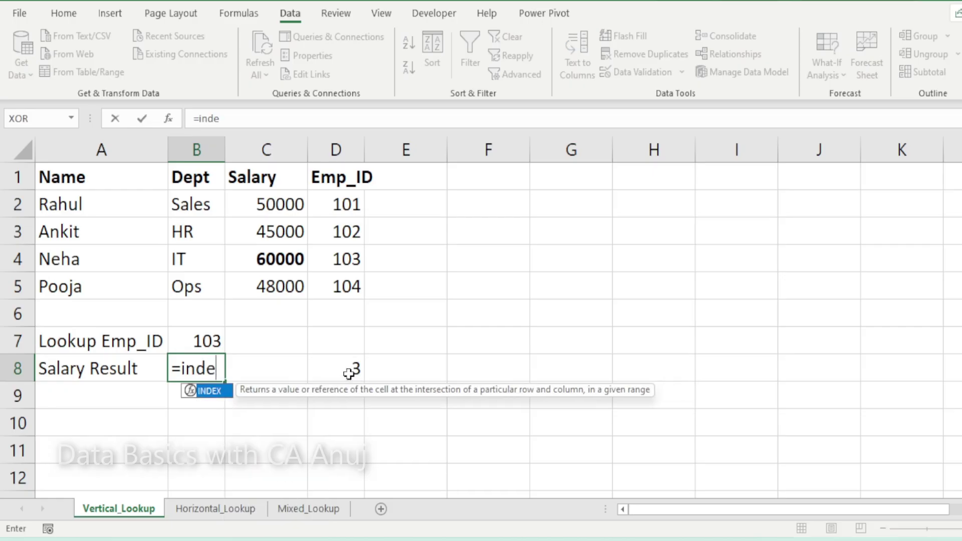
key("Tab")
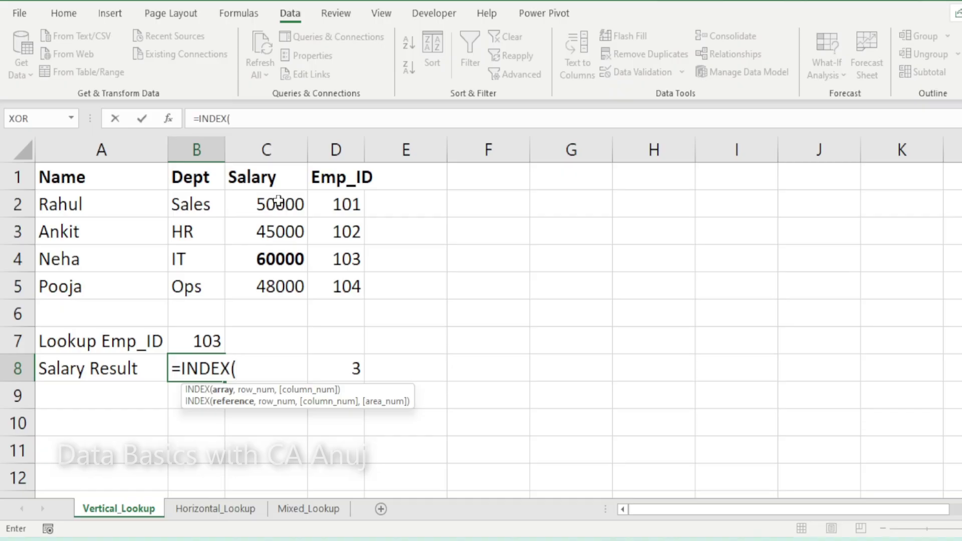
left_click_drag(278, 200, 280, 279)
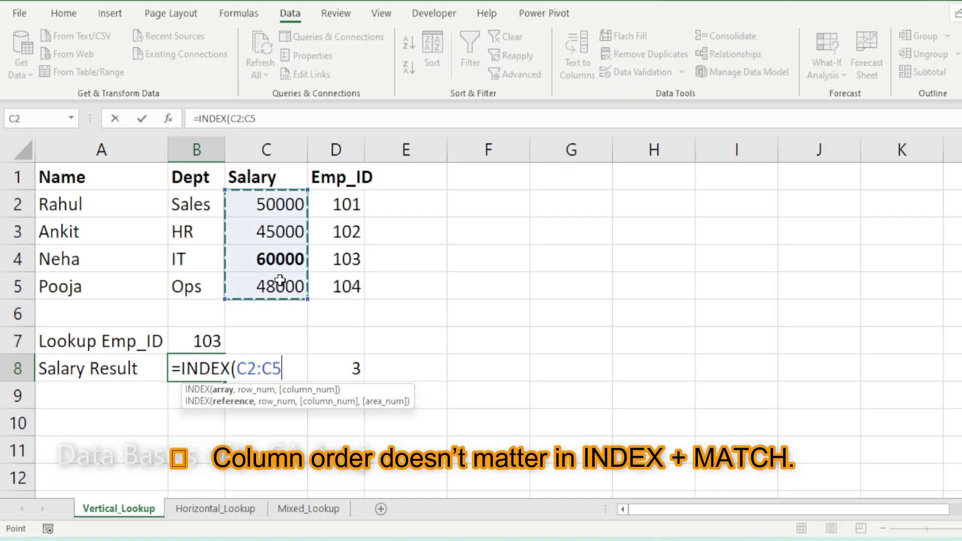
type(",")
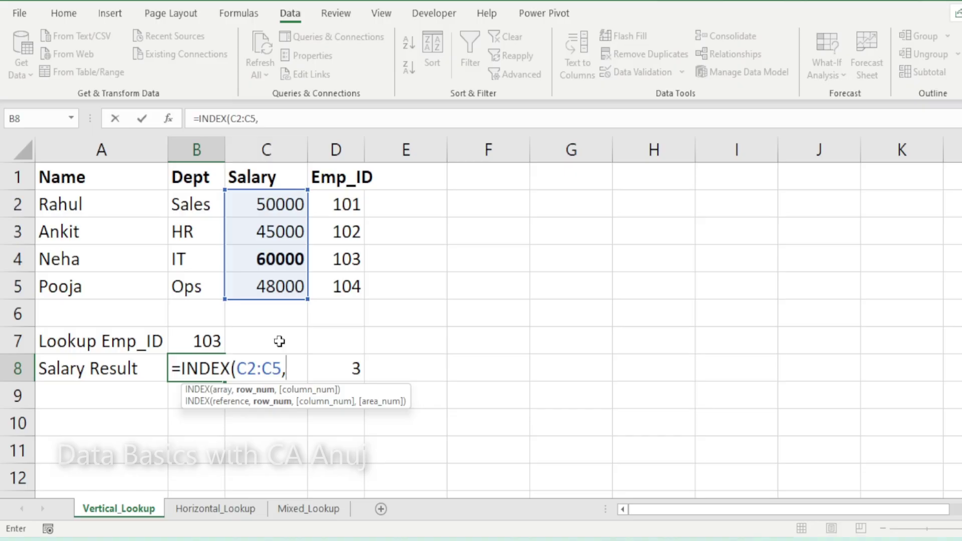
type("3)")
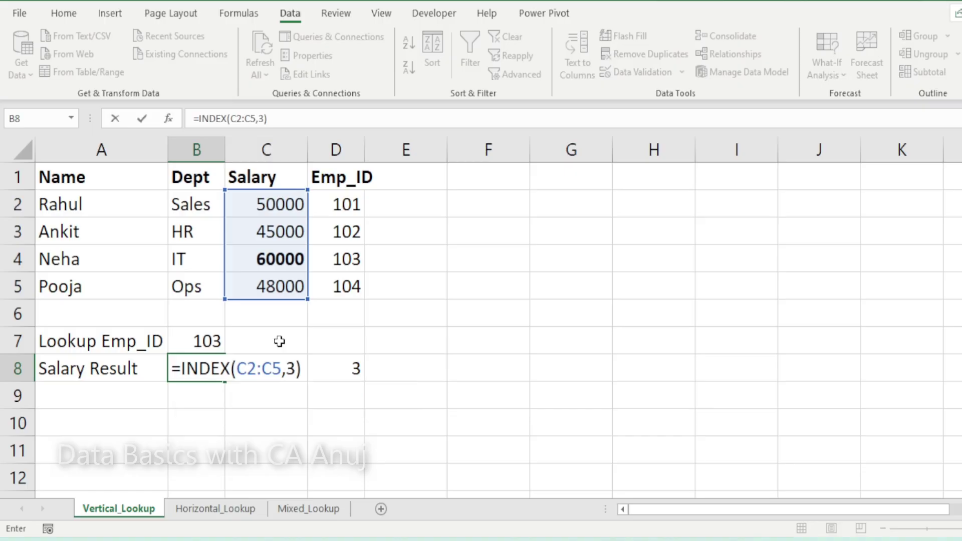
key("Return")
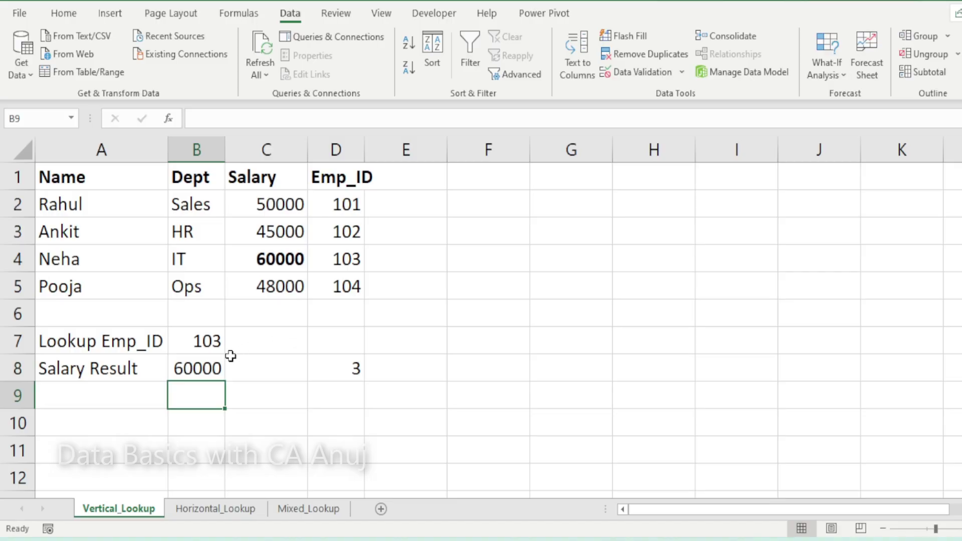
Step: Copy the MATCH(B7,D2:D5,0) expression, without its equals sign, from the formula in D8
left_click(209, 367)
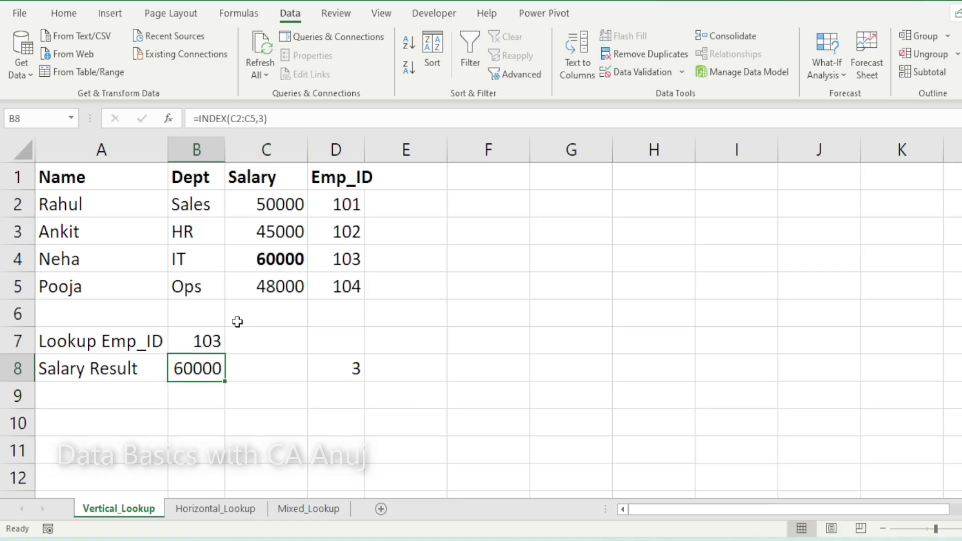
key("F2")
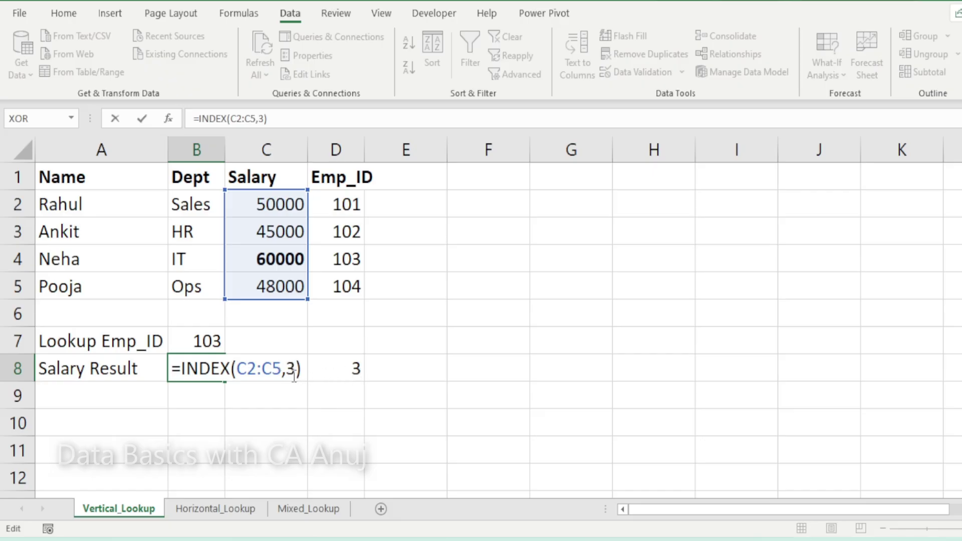
key("ctrl+Return")
left_click(340, 375)
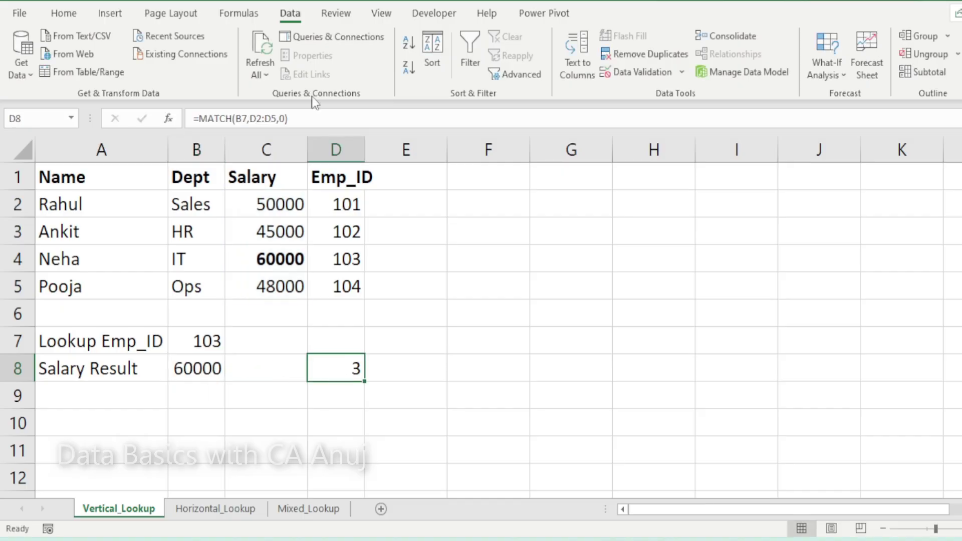
left_click_drag(302, 116, 198, 129)
key("ctrl+c")
key("Escape")
Step: Replace the row number 3 in B8's formula with the copied MATCH expression, making it =INDEX(C2:C5,MATCH(B7,D2:D5,0))
left_click(202, 371)
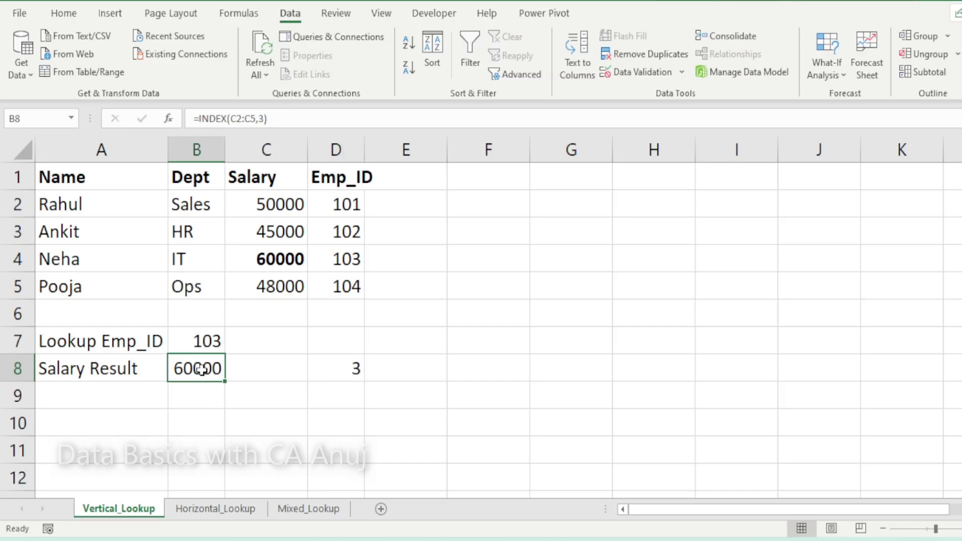
key("F2")
left_click(295, 369)
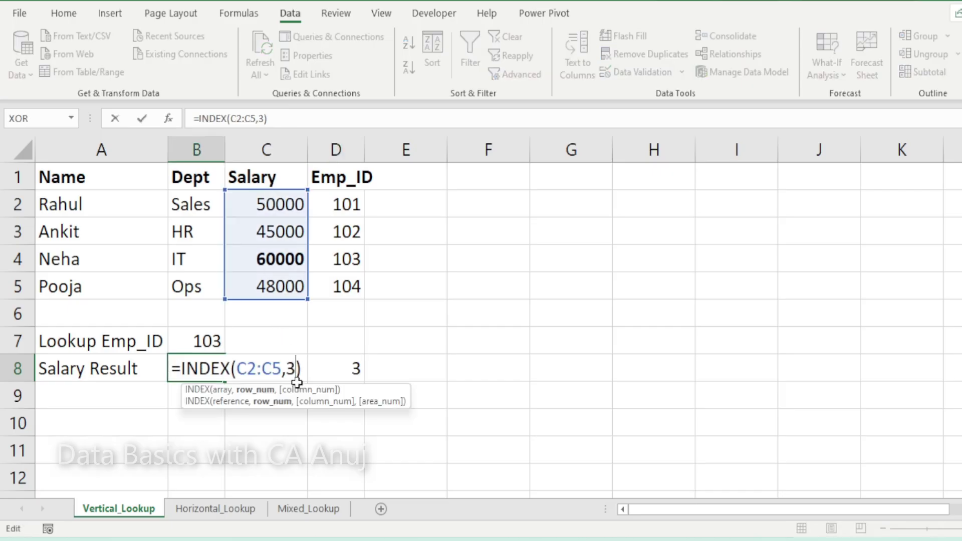
key("BackSpace")
key("ctrl+v")
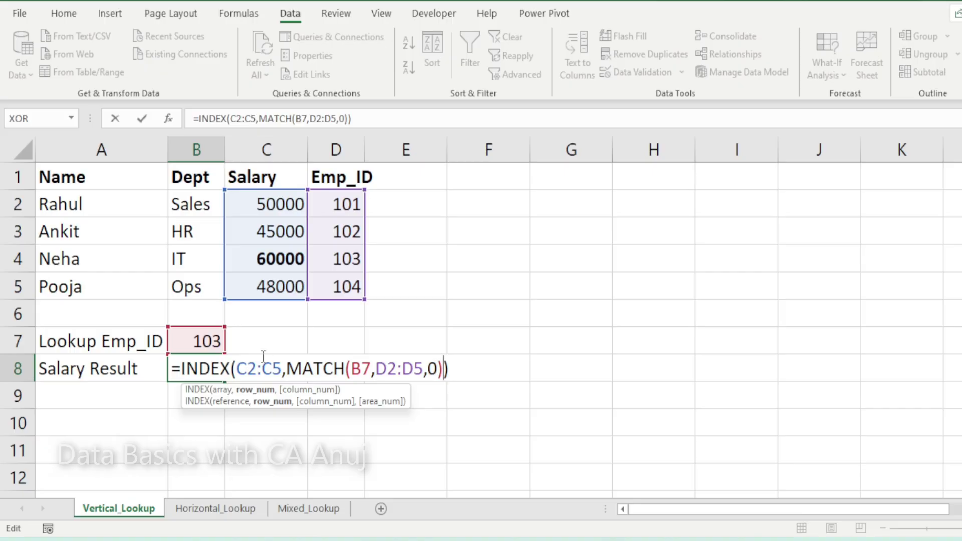
key("Return")
key("Up")
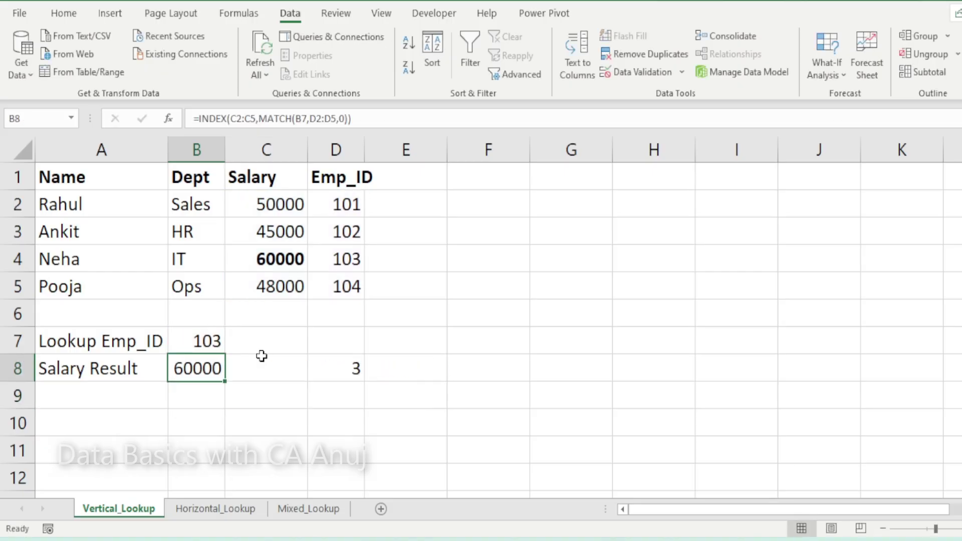
Step: Set the lookup Emp_ID in B7 to 101 to test the combined formula in B8
key("Up")
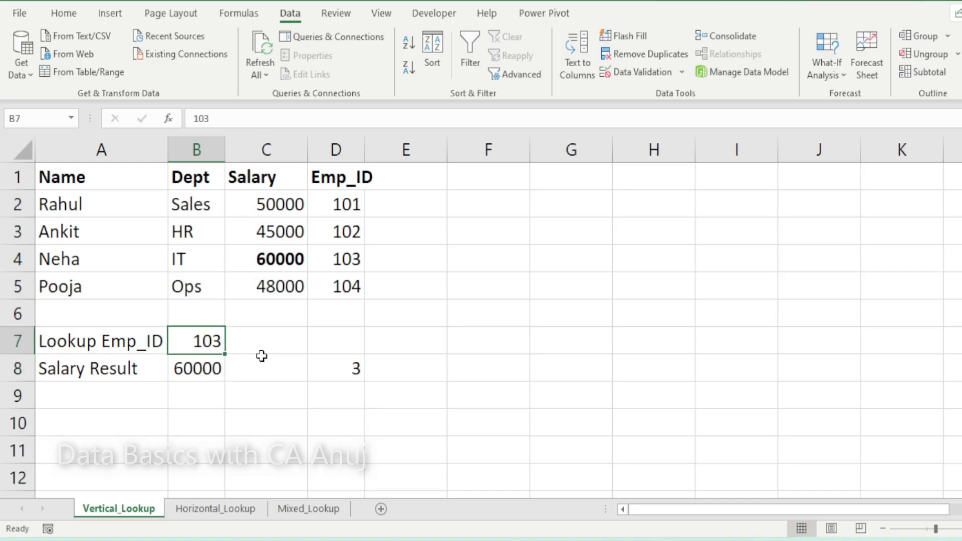
key("Down")
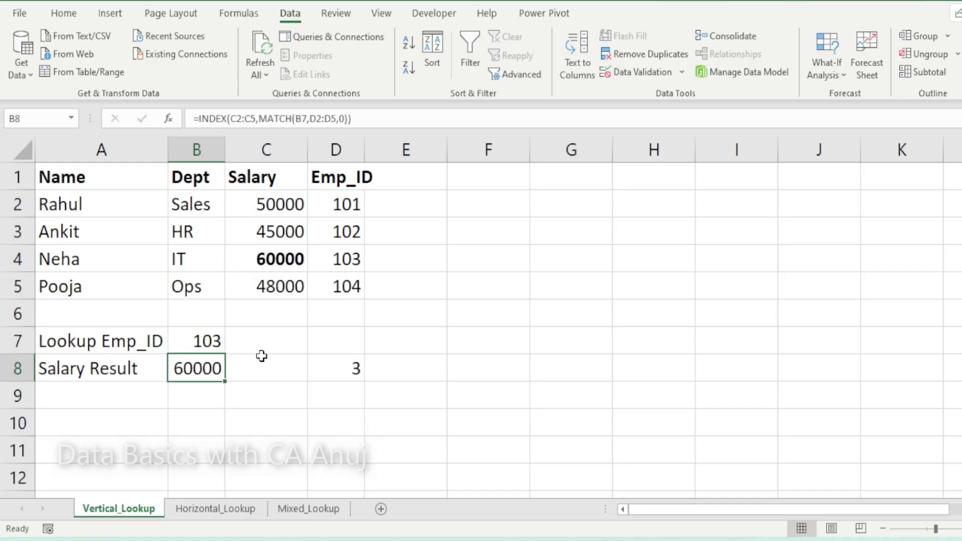
key("F2")
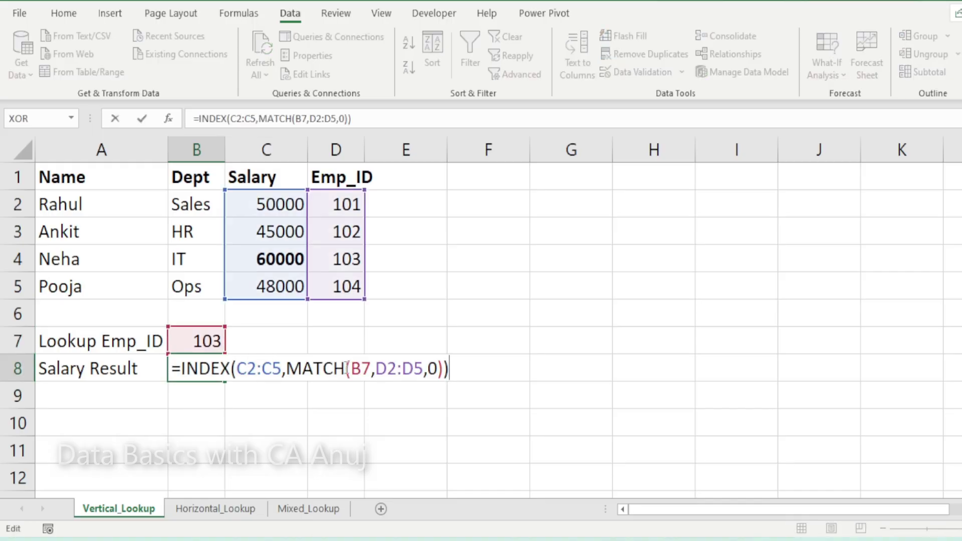
key("Escape")
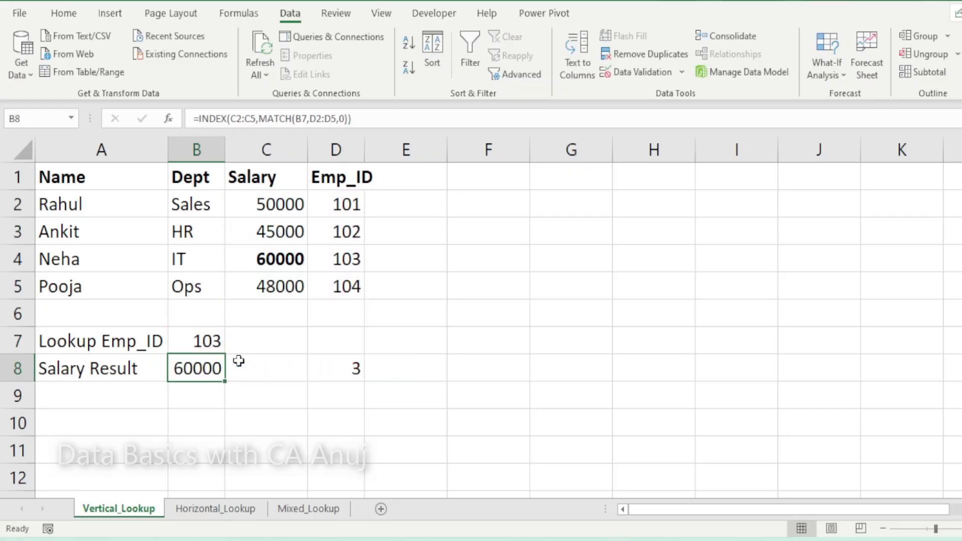
key("Up")
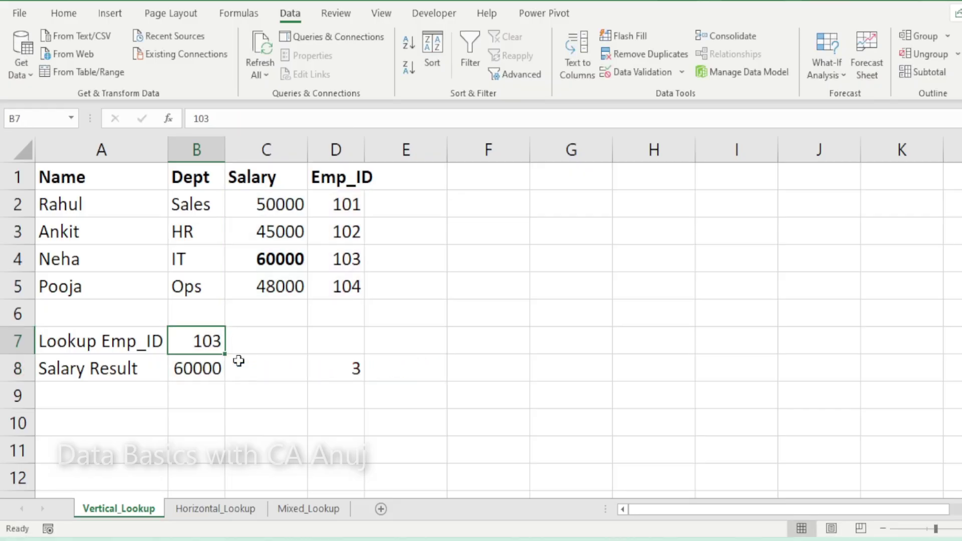
type("101")
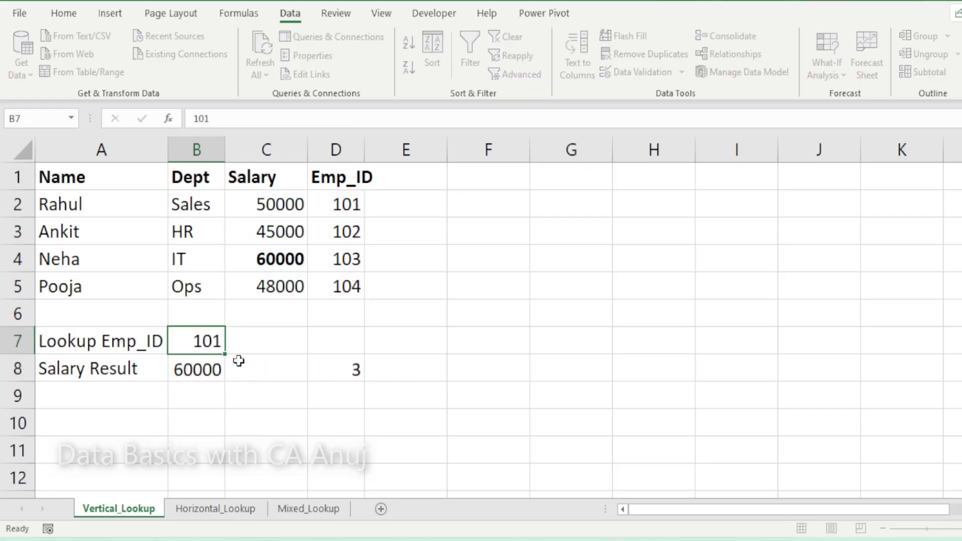
key("Return")
Step: Delete the standalone MATCH formula from D8
key("Right")
key("Right")
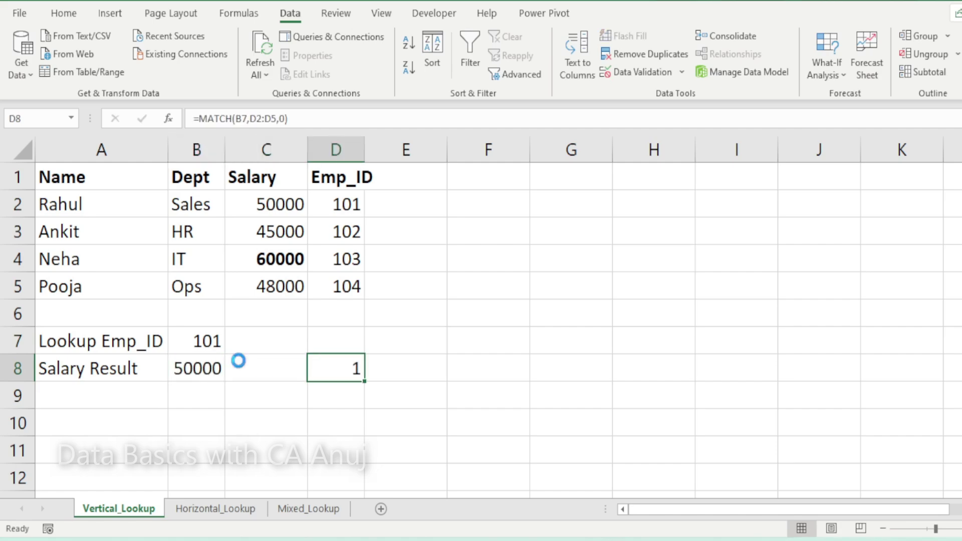
key("Delete")
Step: Set the lookup Emp_ID in B7 to 102 to check the Salary Result for another employee
key("Left")
key("Left")
key("Up")
scroll(167, 409, "up", 1, "ctrl")
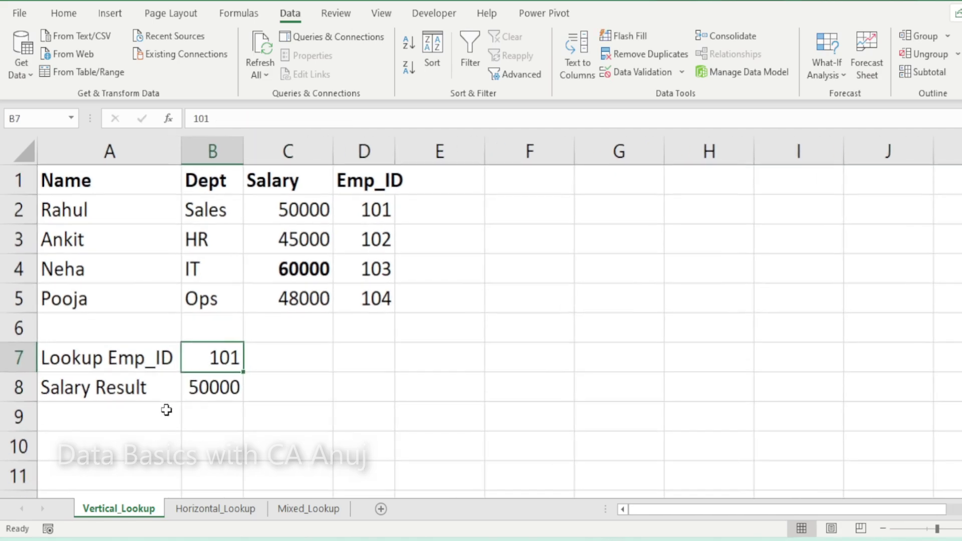
left_click(221, 396)
key("Up")
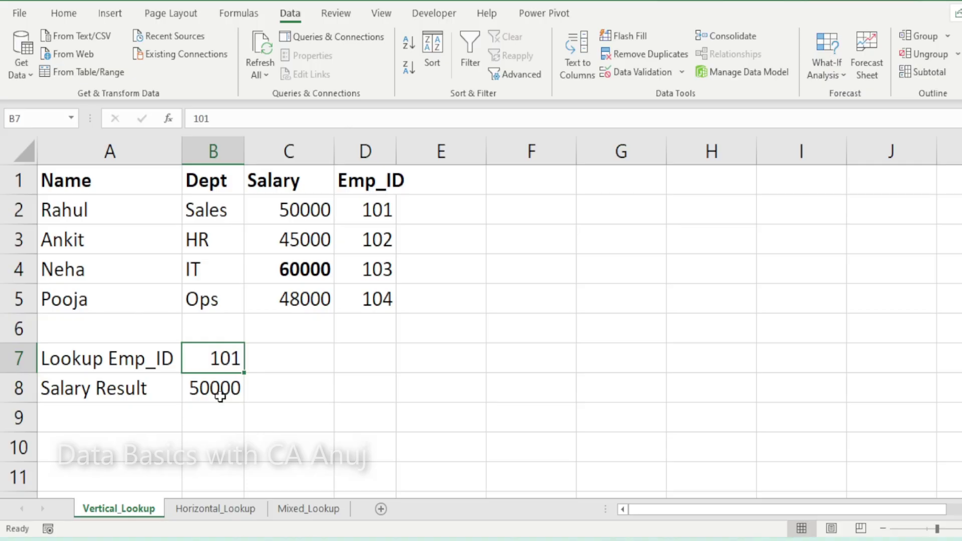
type("102")
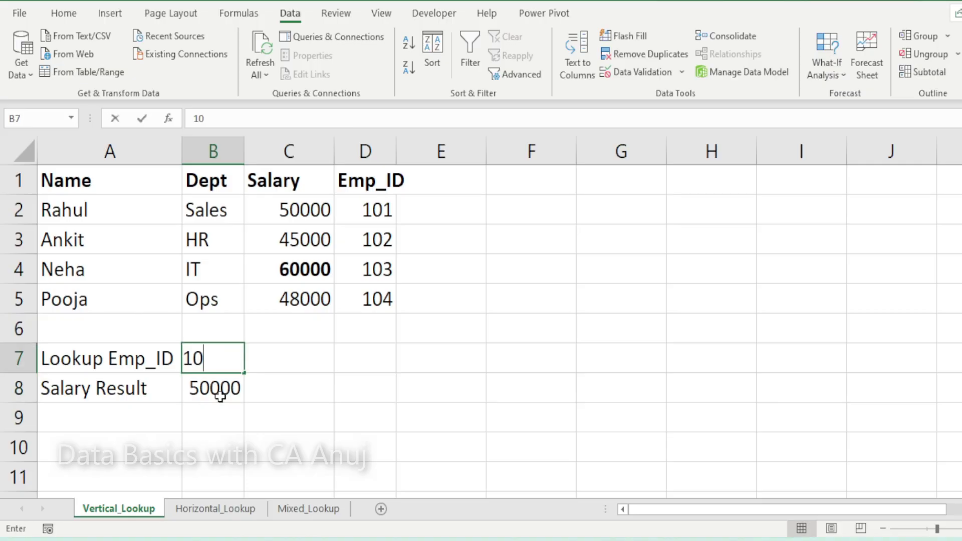
key("Return")
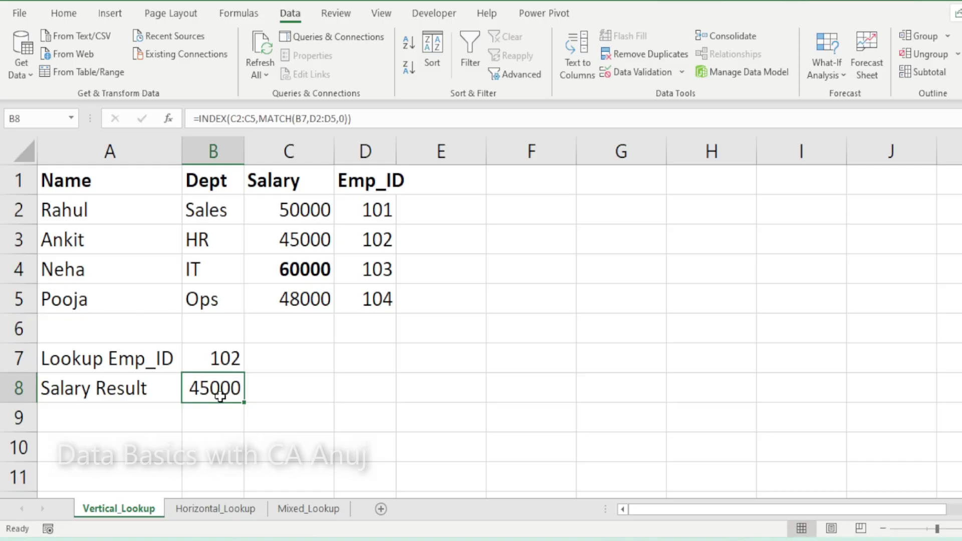
Step: Set the lookup Emp_ID in B7 to 104 to check the Salary Result for that employee
type("10")
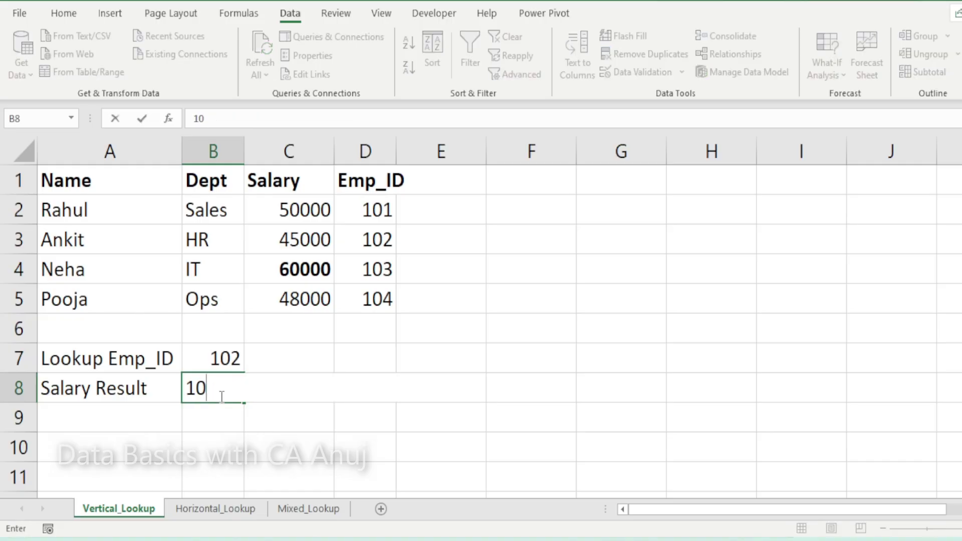
key("Escape")
key("Up")
type("104")
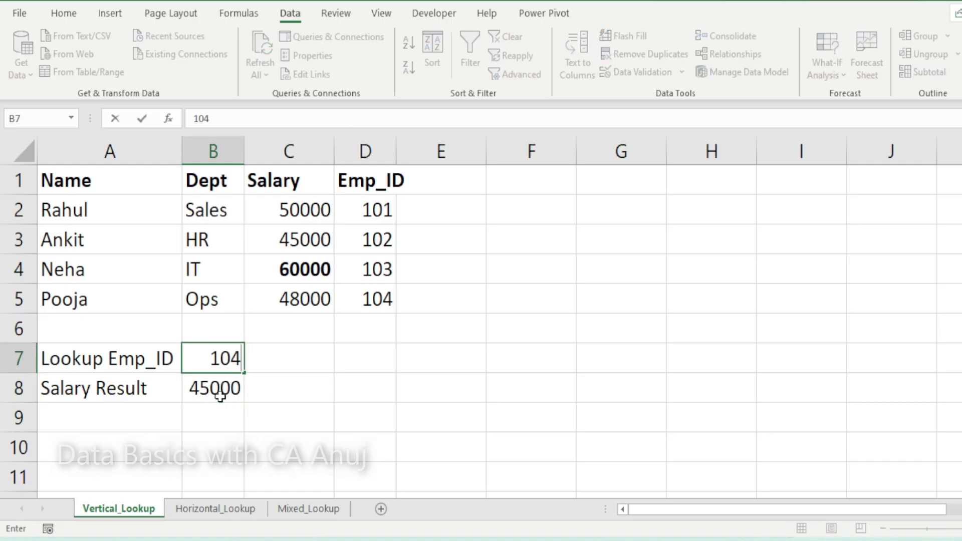
key("Return")
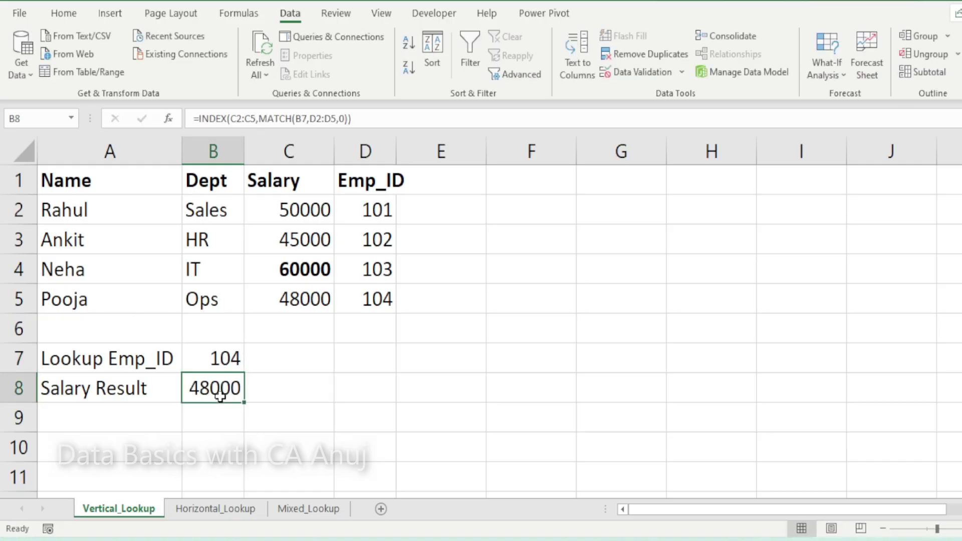
Step: Open the Horizontal_Lookup sheet and examine its Sales and Profit rows and the month headings
left_click(302, 306)
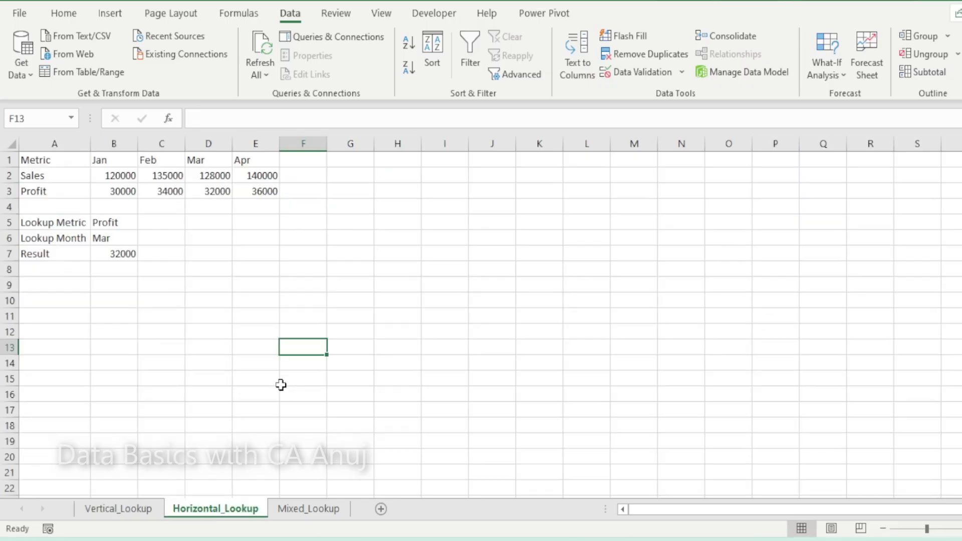
scroll(103, 243, "up", 4)
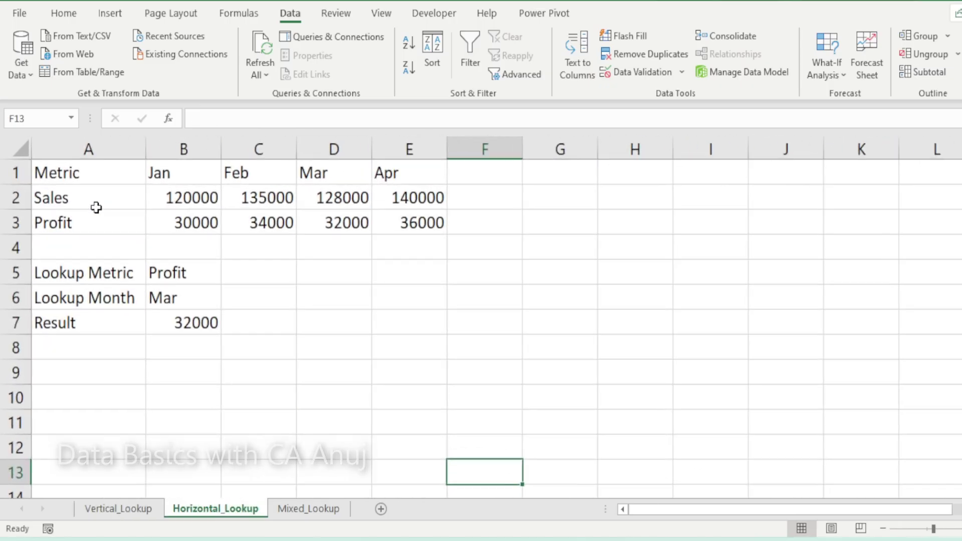
left_click(84, 173)
left_click(77, 200)
left_click(77, 221)
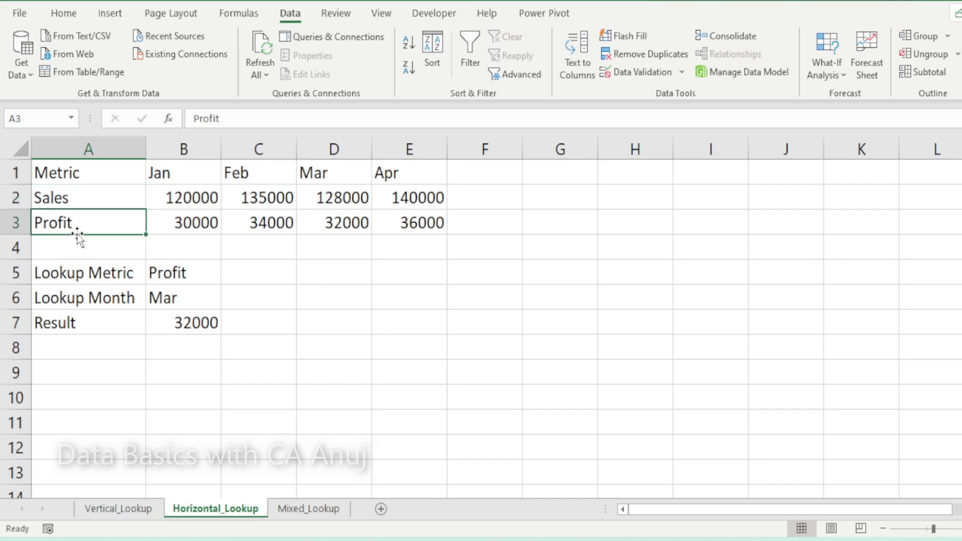
left_click(176, 187)
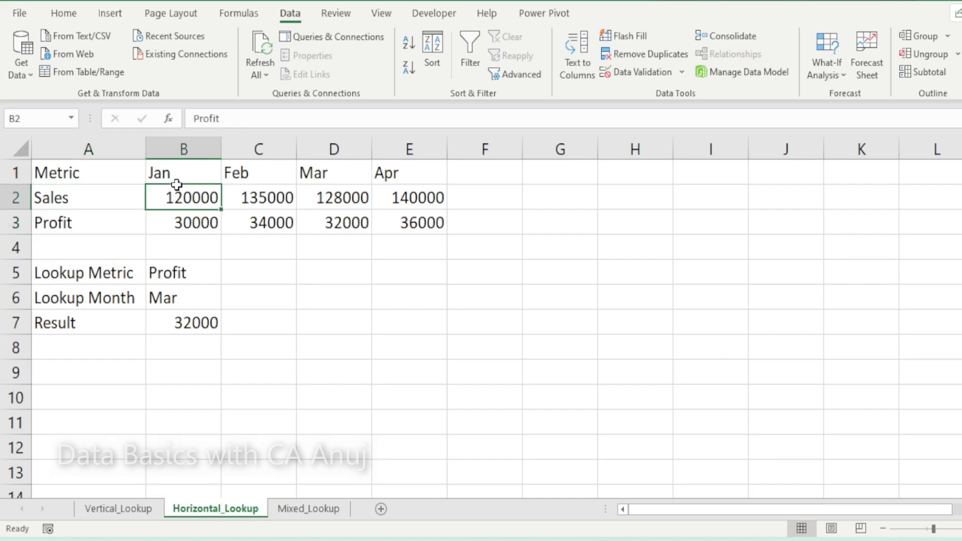
left_click(292, 178)
left_click(316, 173)
left_click(394, 178)
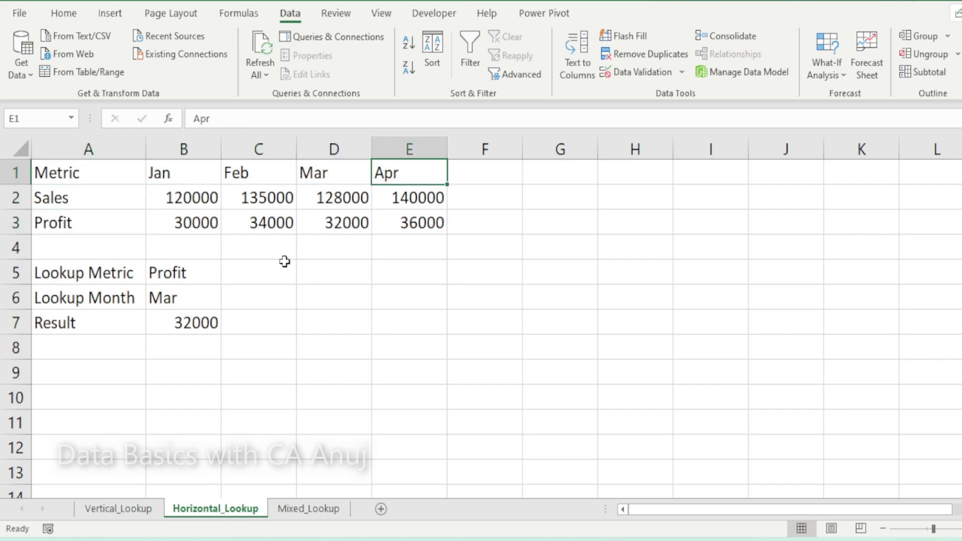
Step: Clear the existing INDEX and MATCH formula from the Result cell B7
left_click(245, 363)
left_click(208, 328)
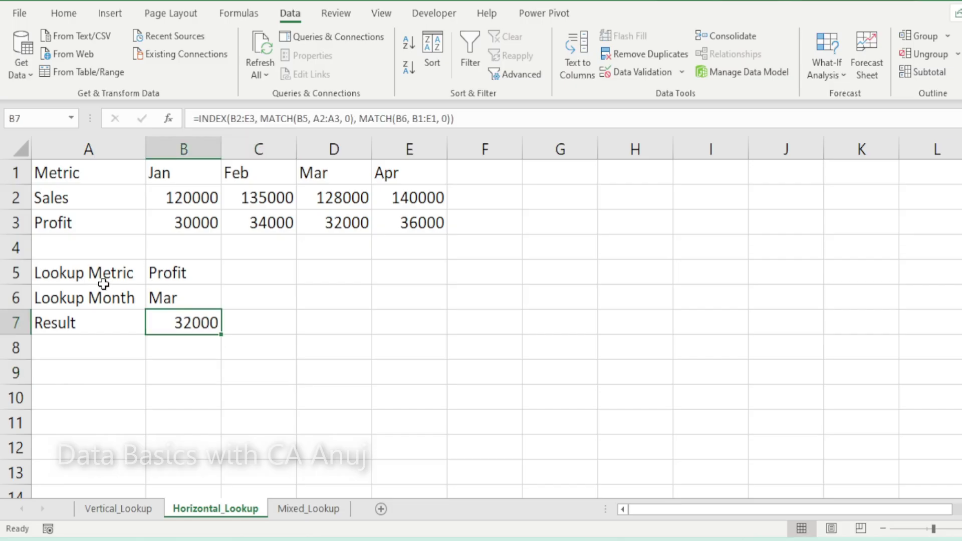
key("Delete")
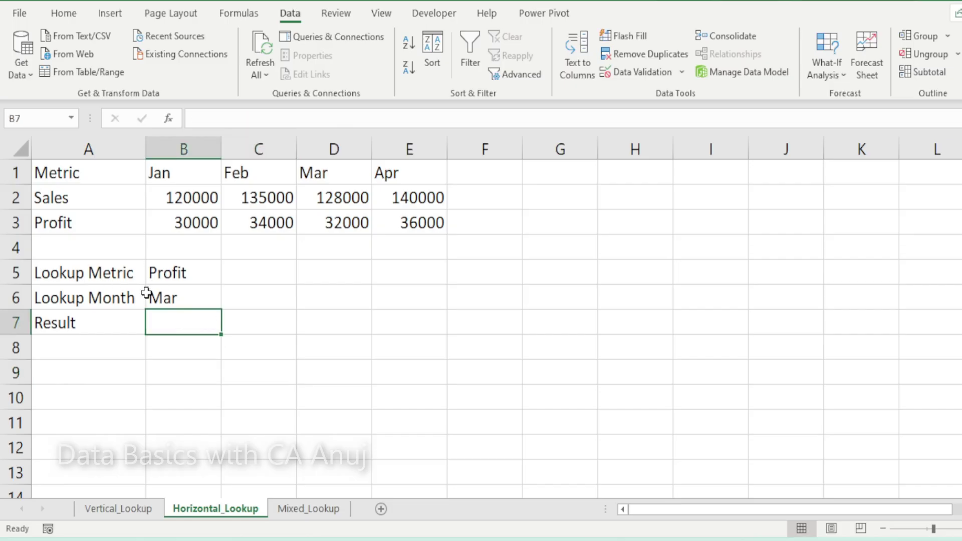
key("ctrl+z")
key("Delete")
Step: Examine the Lookup Metric and Lookup Month entries in B5 and B6 against the data table
left_click(195, 282)
left_click(109, 281)
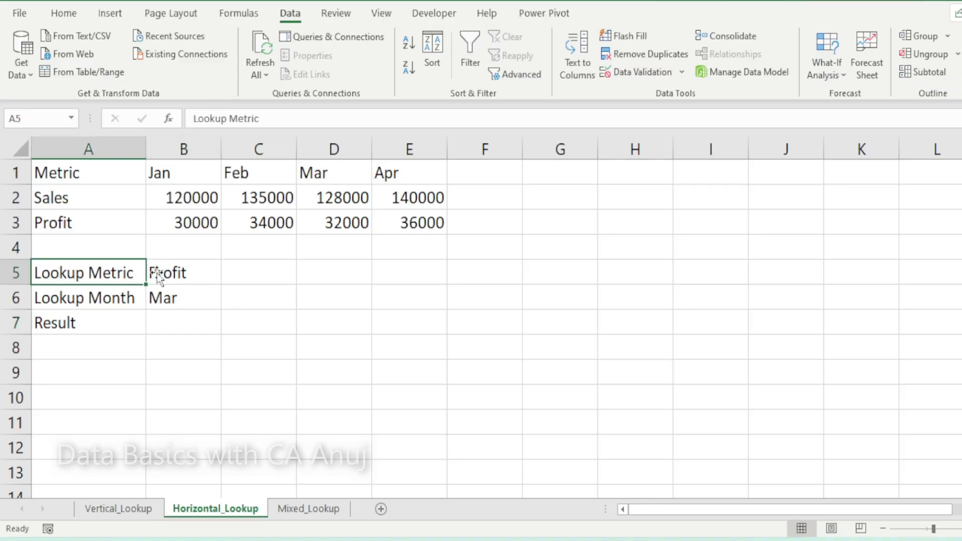
left_click(176, 265)
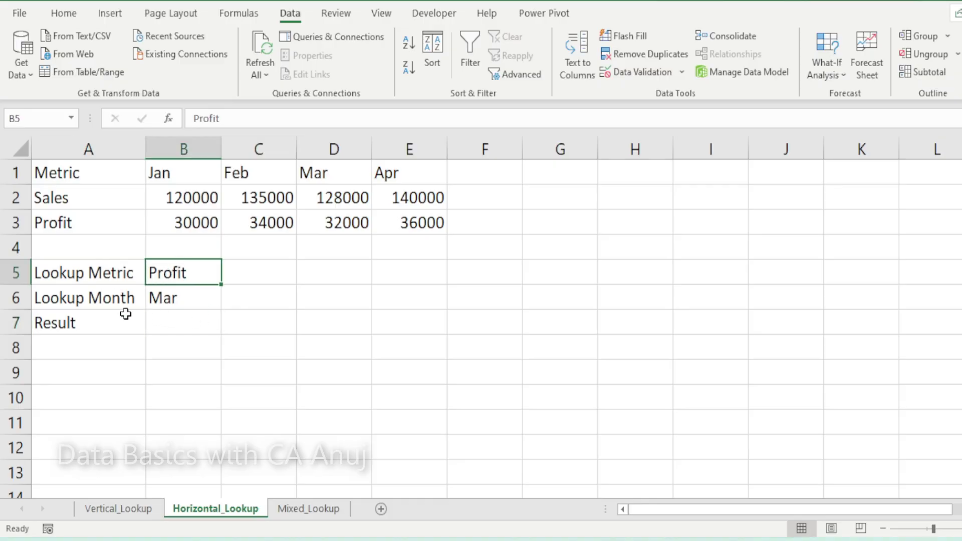
left_click(114, 303)
left_click(166, 295)
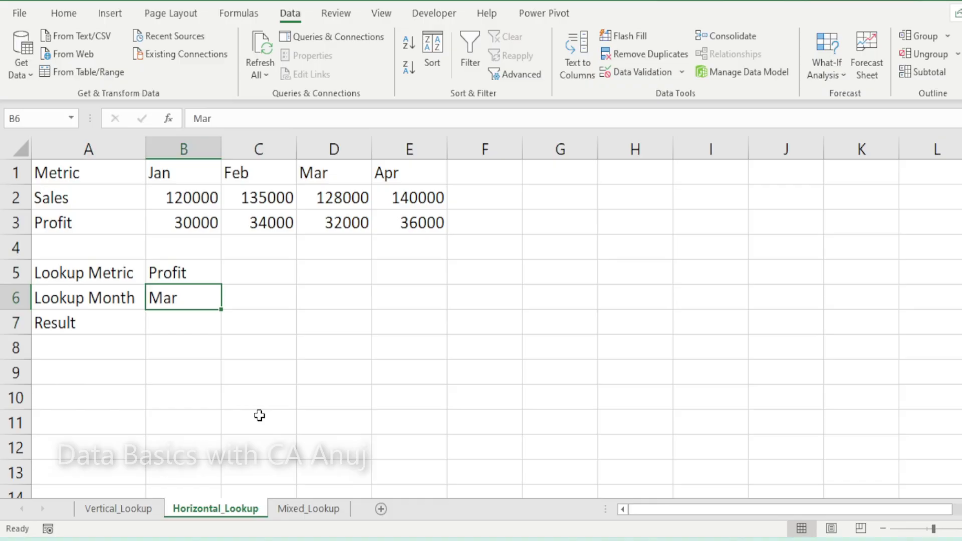
left_click(340, 203)
left_click(190, 296)
left_click(194, 275)
Step: Enter =INDEX(B2:E3,2,3) in the Result cell B7 to return the Profit value for Mar
left_click(185, 316)
scroll(328, 401, "up", 1)
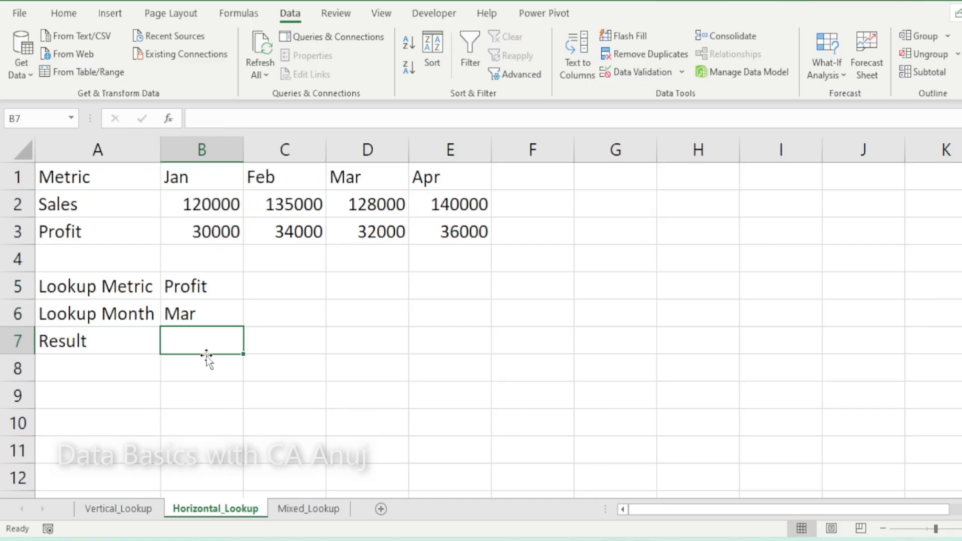
type("=")
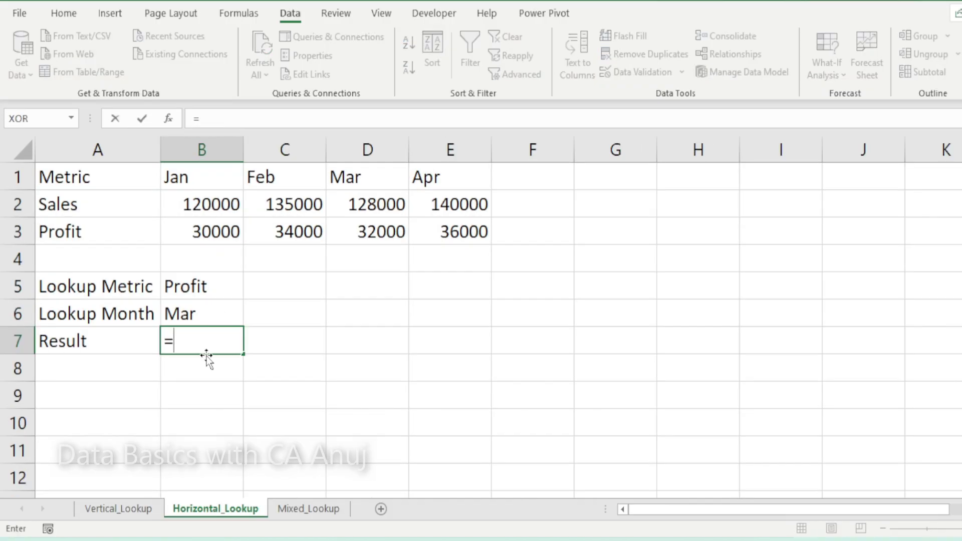
type("ind")
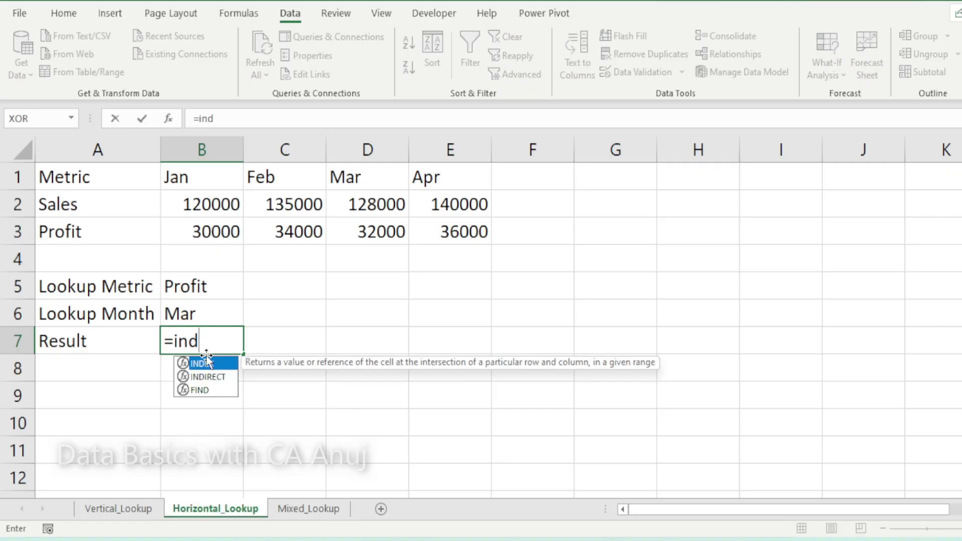
double_click(206, 362)
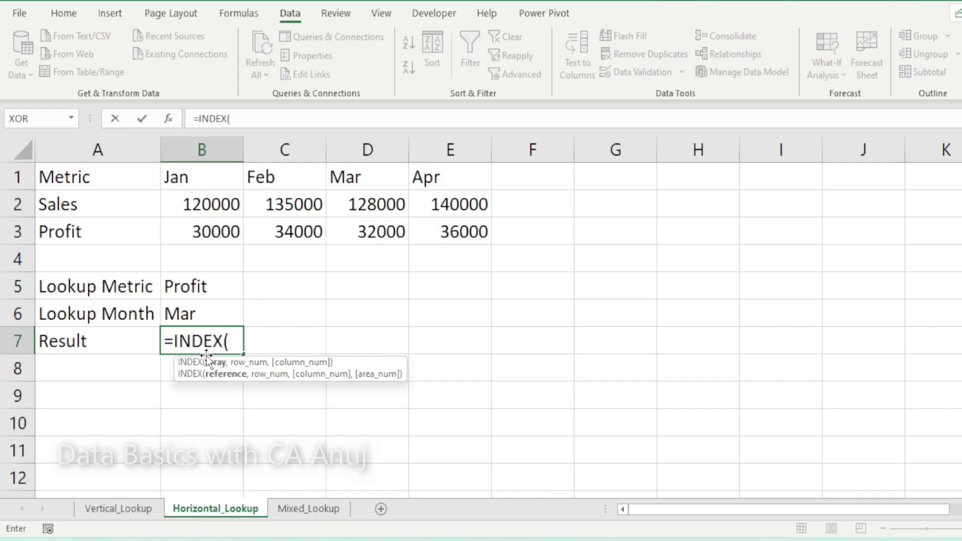
left_click_drag(189, 203, 441, 230)
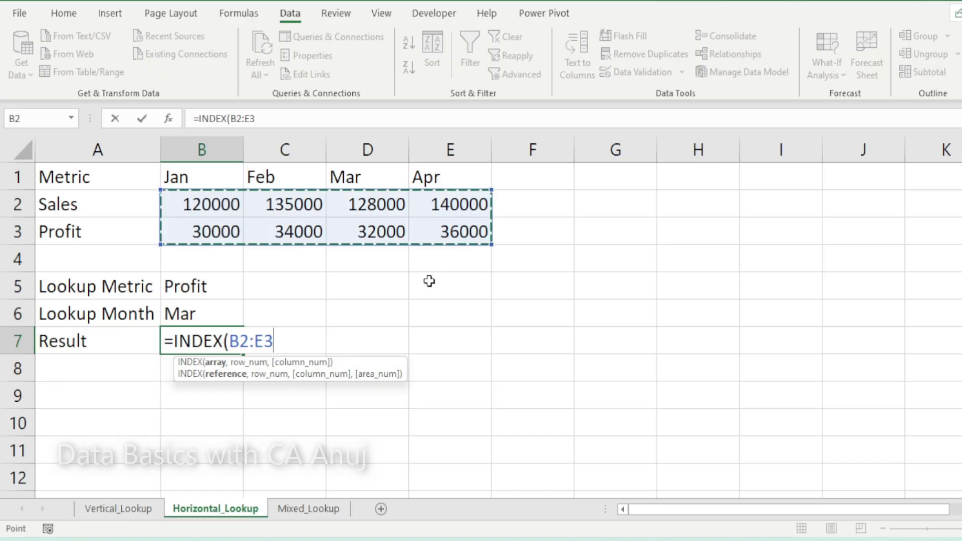
type(",")
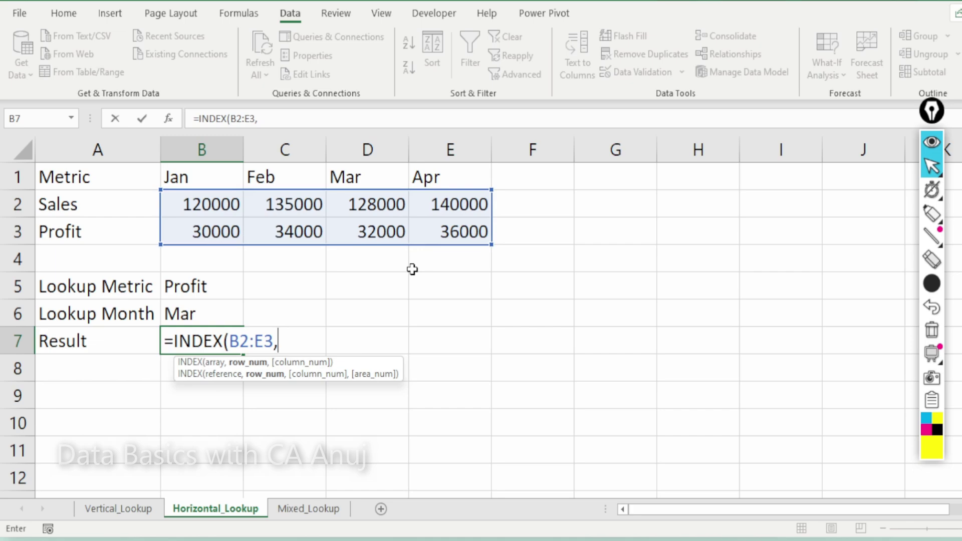
type("2,")
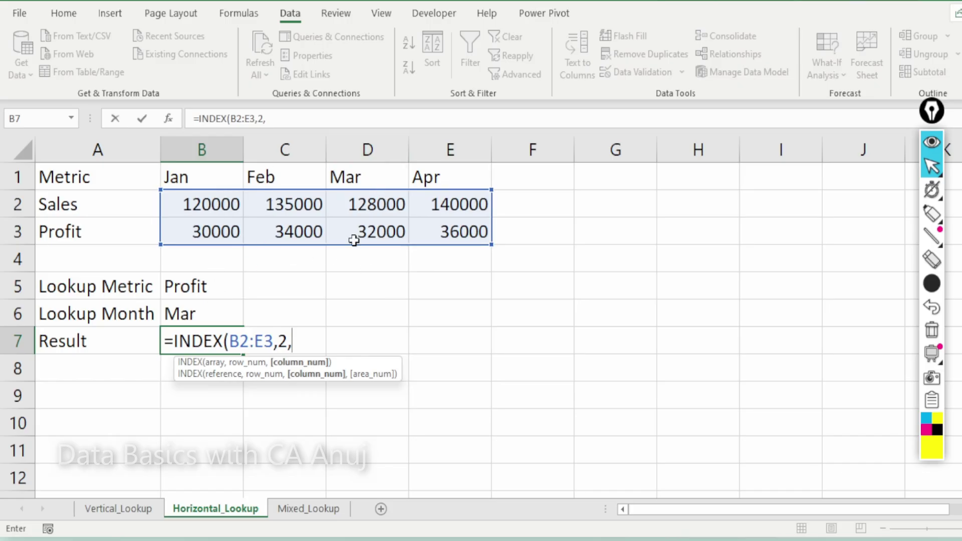
type("3)")
key("Return")
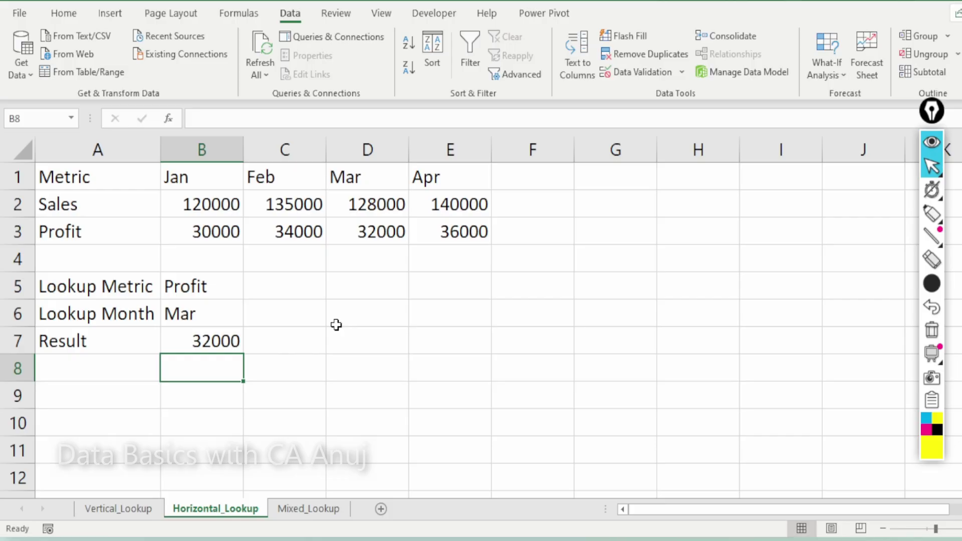
key("Up")
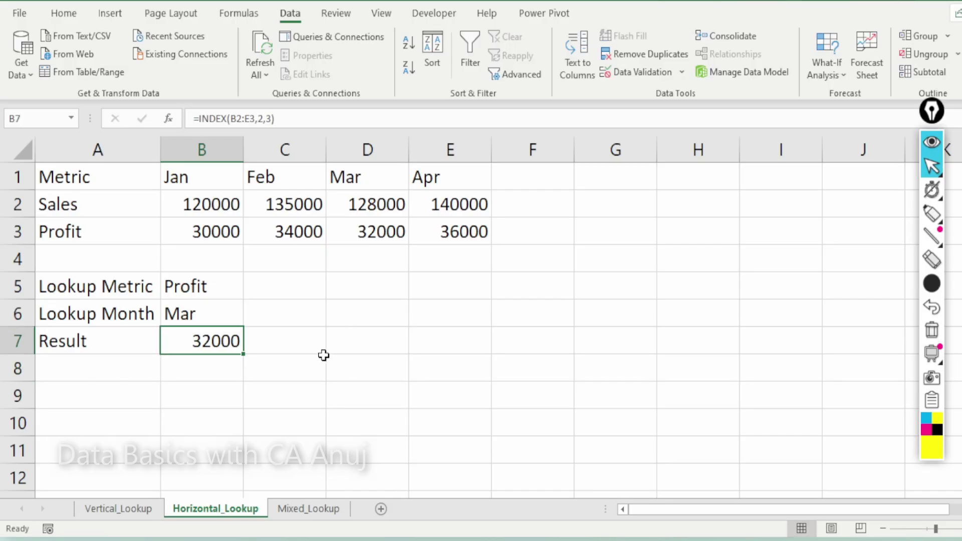
Step: Change the Lookup Metric in B5 to Sales to test the hard-coded INDEX formula, and undo the change
scroll(275, 342, "up", 1)
scroll(276, 342, "up", 1)
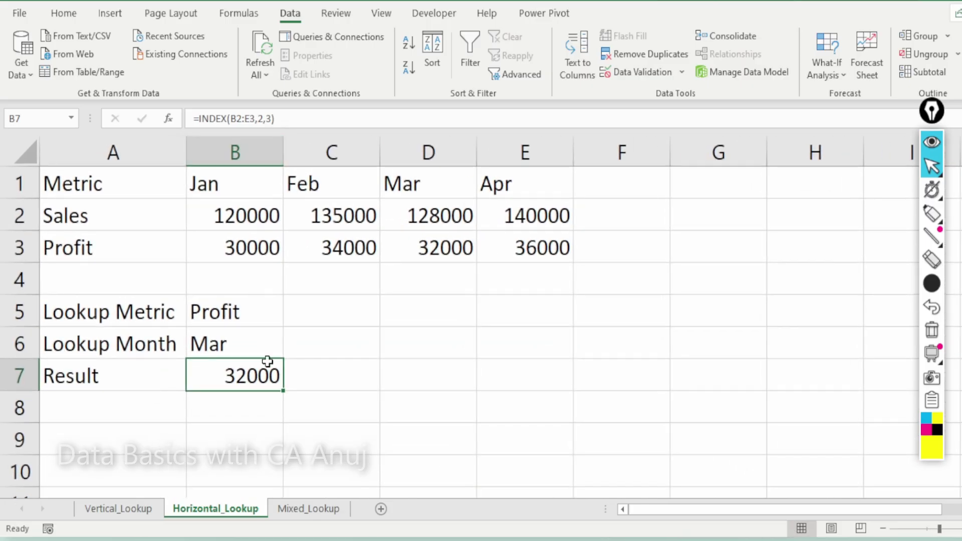
left_click(231, 311)
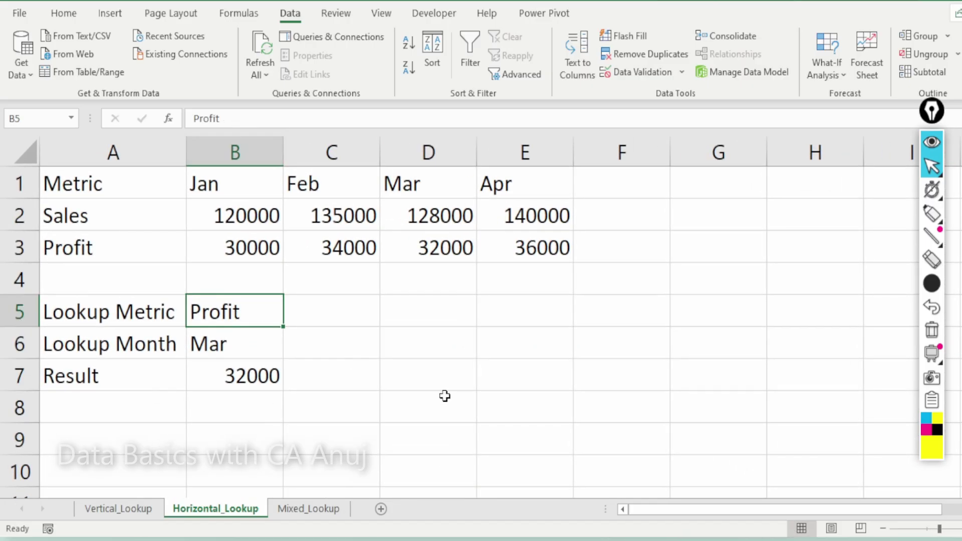
type("Sales")
key("Return")
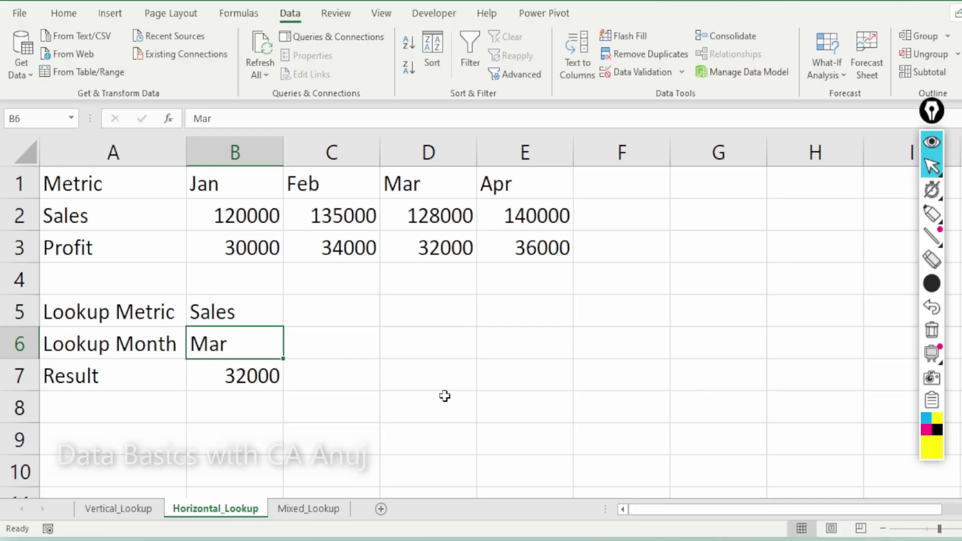
key("Up")
key("Down")
key("ctrl+z")
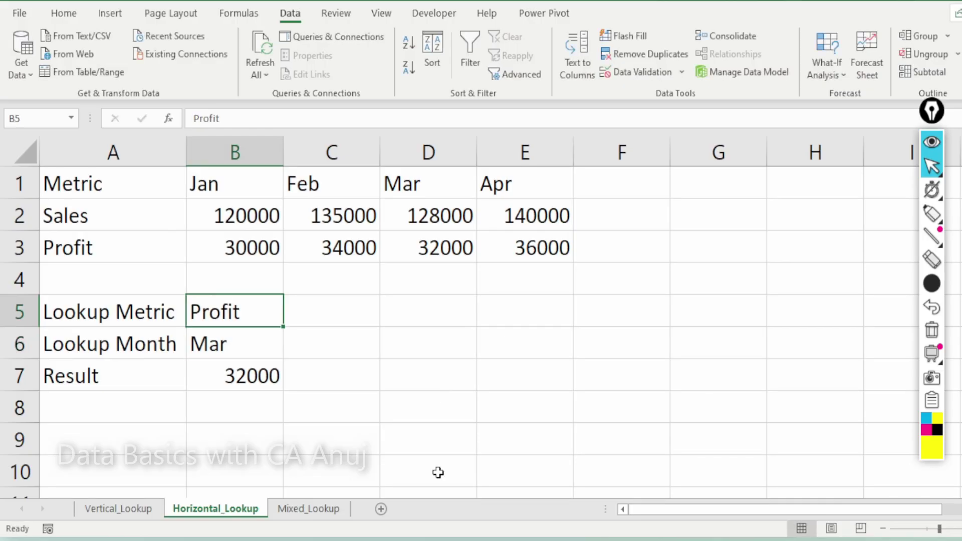
Step: Test the Result with Lookup Metric Sales and Lookup Month Apr, and undo both changes
left_click(233, 374)
left_click(242, 316)
type("Sales")
key("Return")
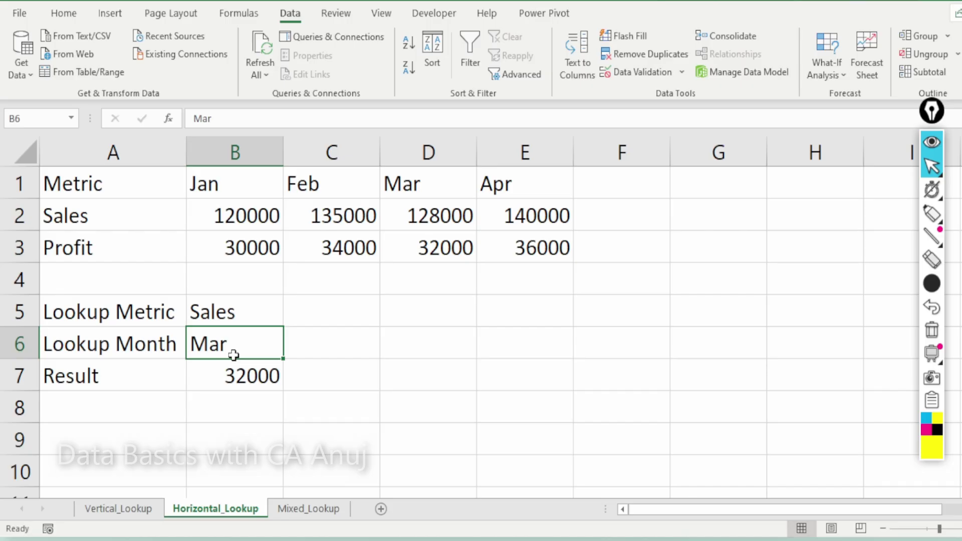
type("Apr")
key("Return")
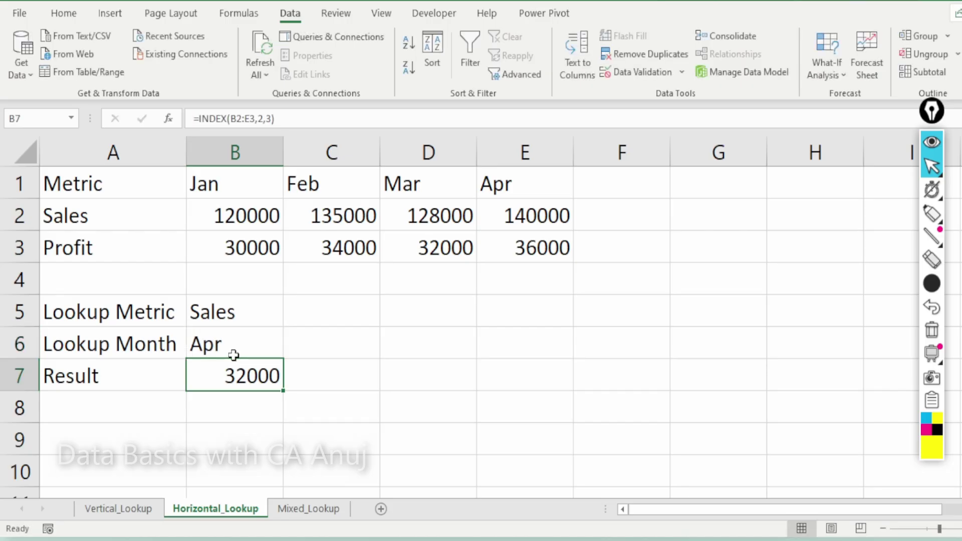
key("ctrl+z")
key("ctrl+z")
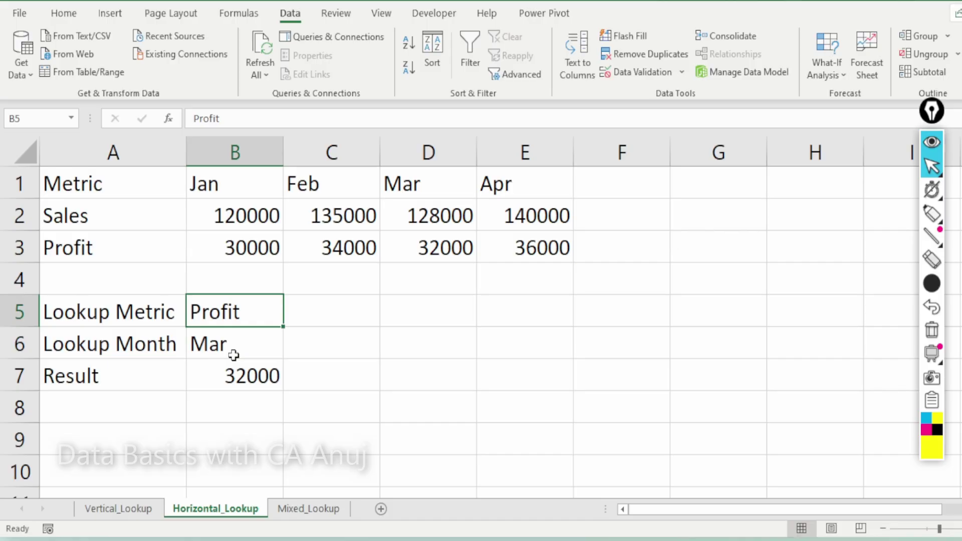
Step: Examine the hard-coded row number argument in the INDEX formula in B7, leaving the formula as it is
key("Down")
key("Down")
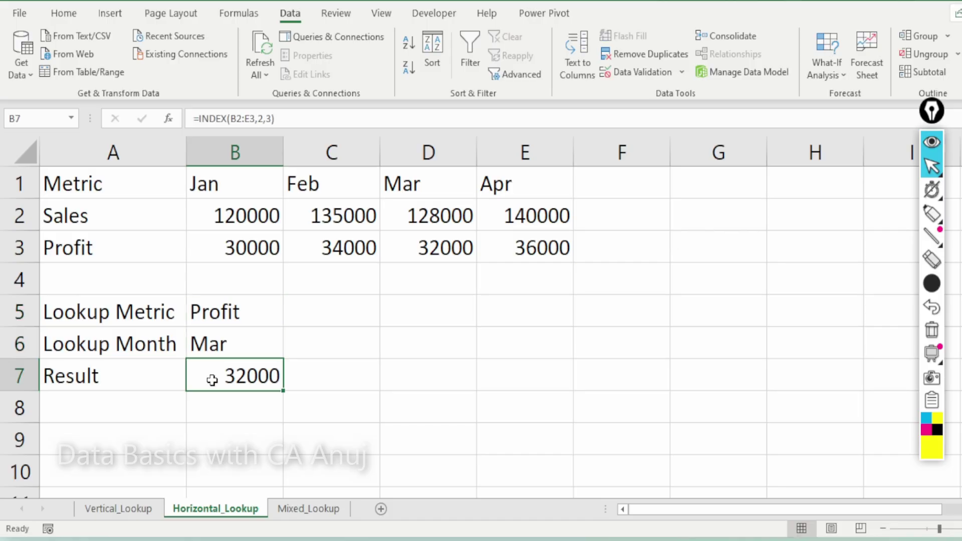
scroll(210, 385, "up", 1)
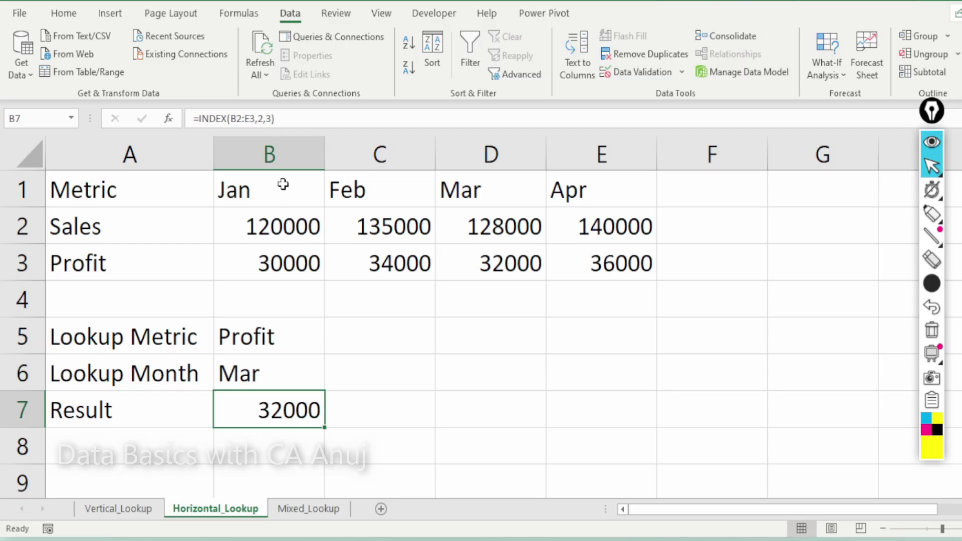
key("F2")
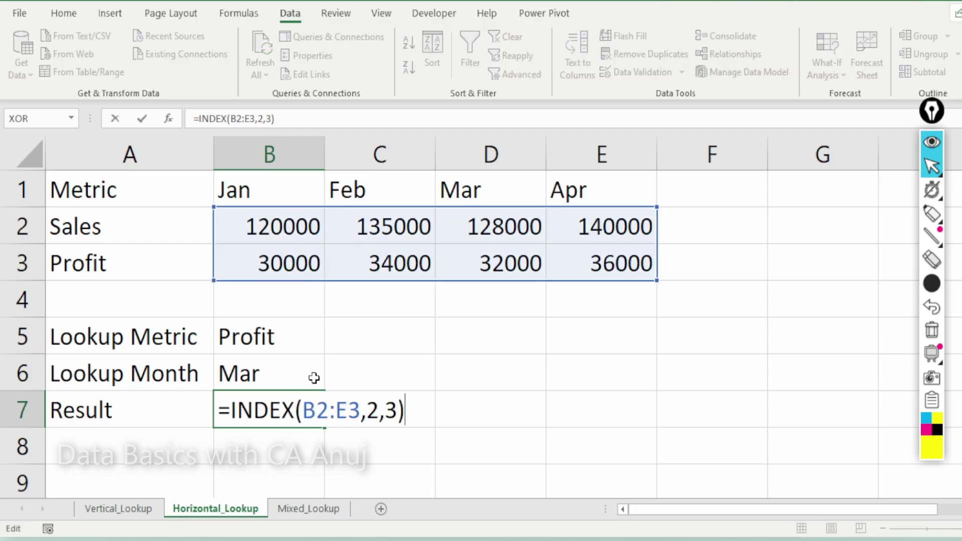
left_click(373, 412)
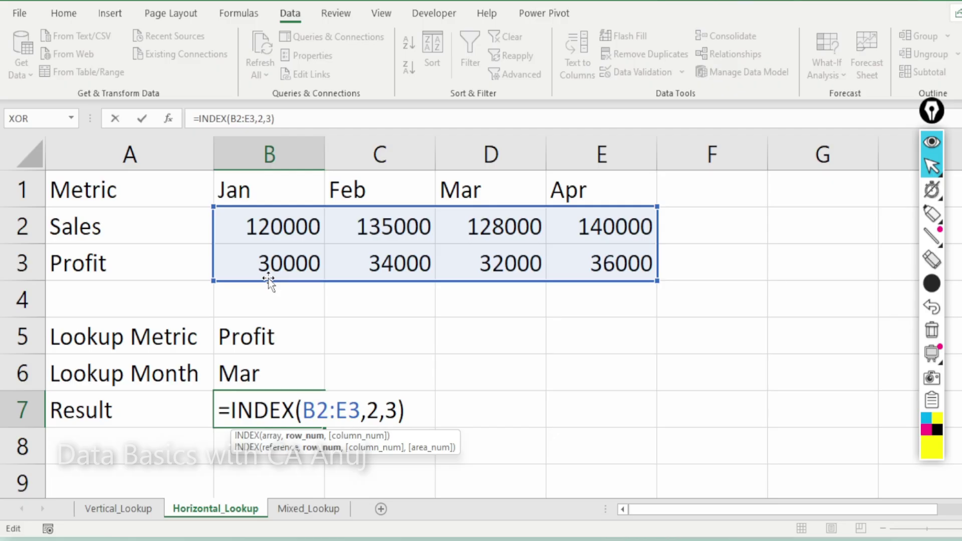
left_click(378, 416)
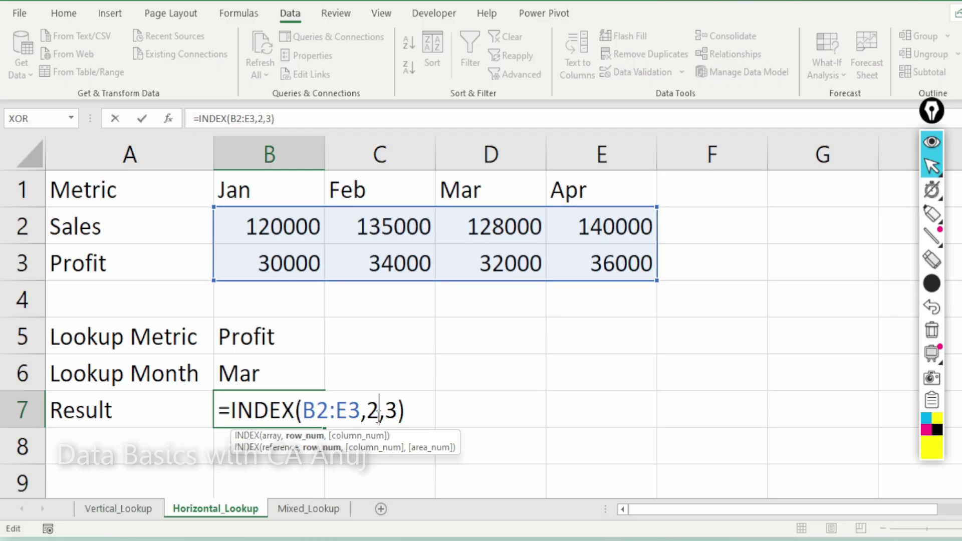
key("ctrl+Return")
Step: Enter =MATCH(B5,A2:A3) in cell D7 to find the row position of the Lookup Metric
left_click(450, 410)
type("=")
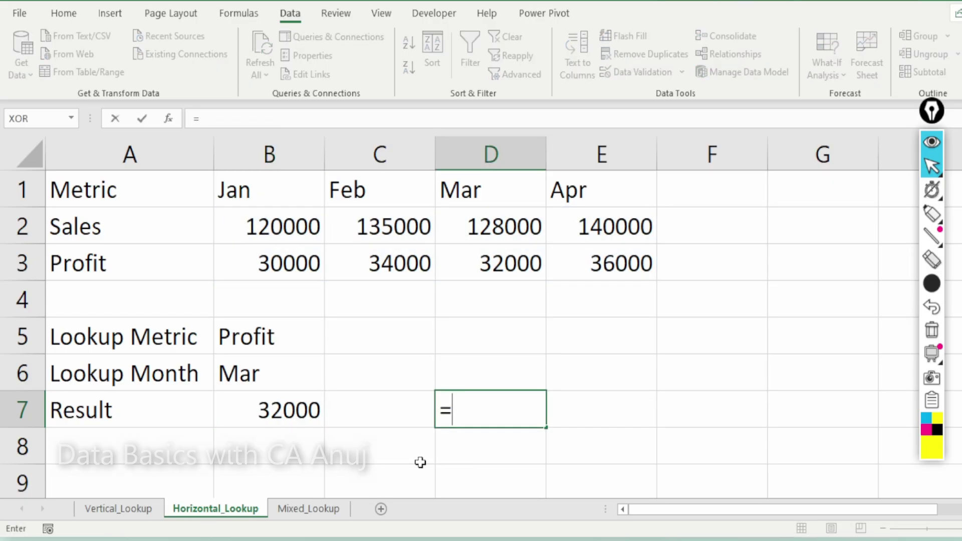
key("Escape")
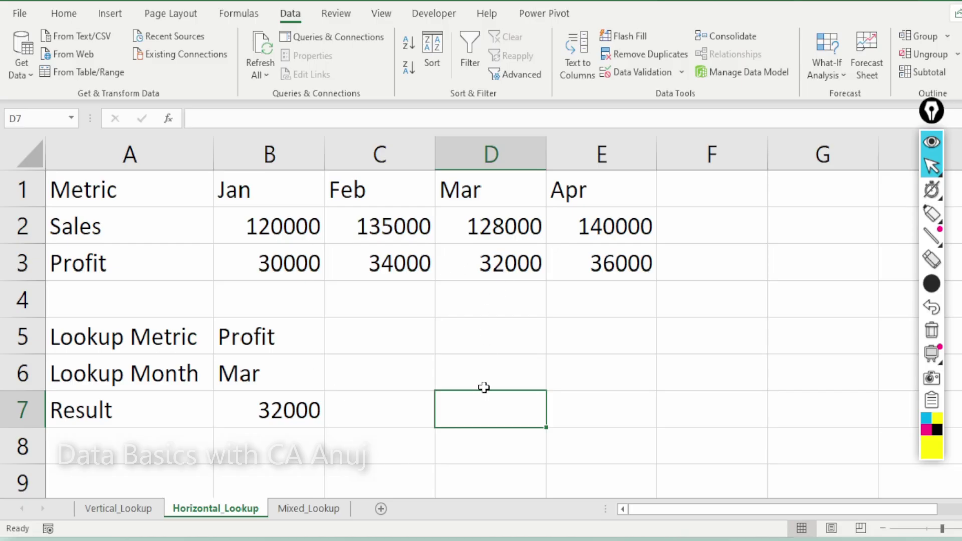
type("=match(")
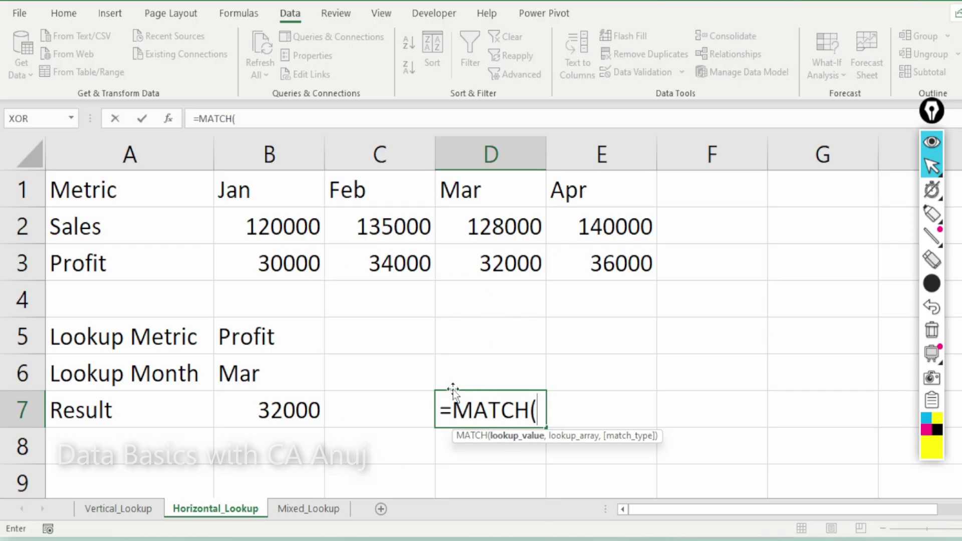
left_click(258, 347)
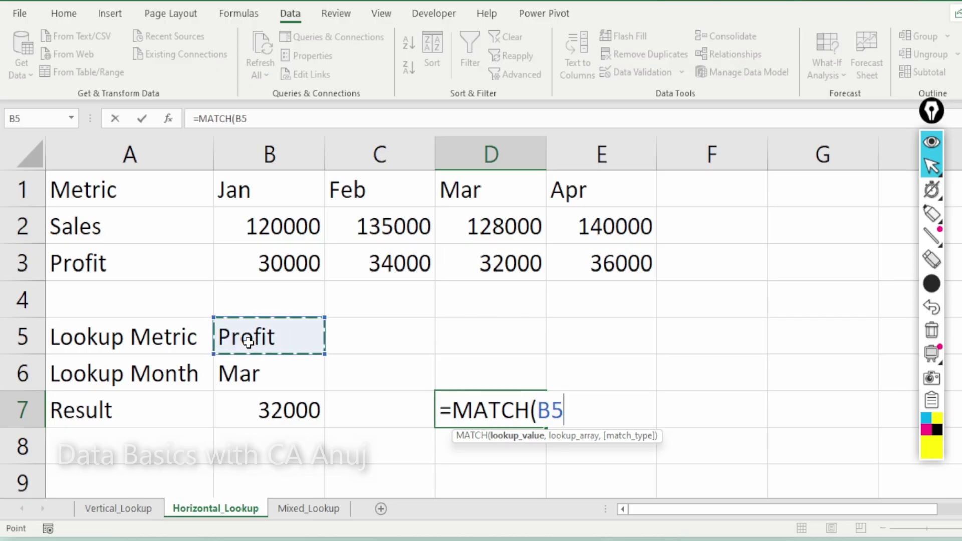
type(",")
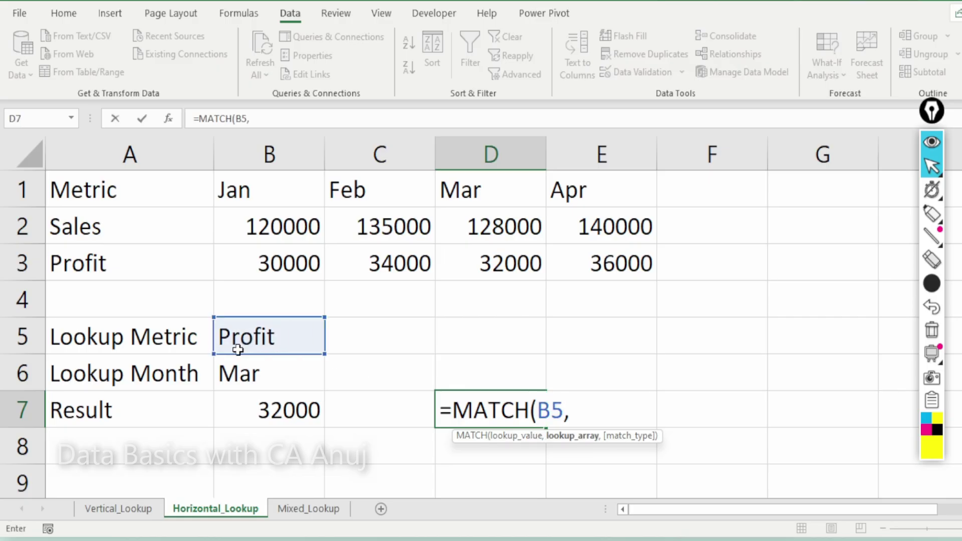
left_click(147, 227)
left_click_drag(148, 244, 146, 244)
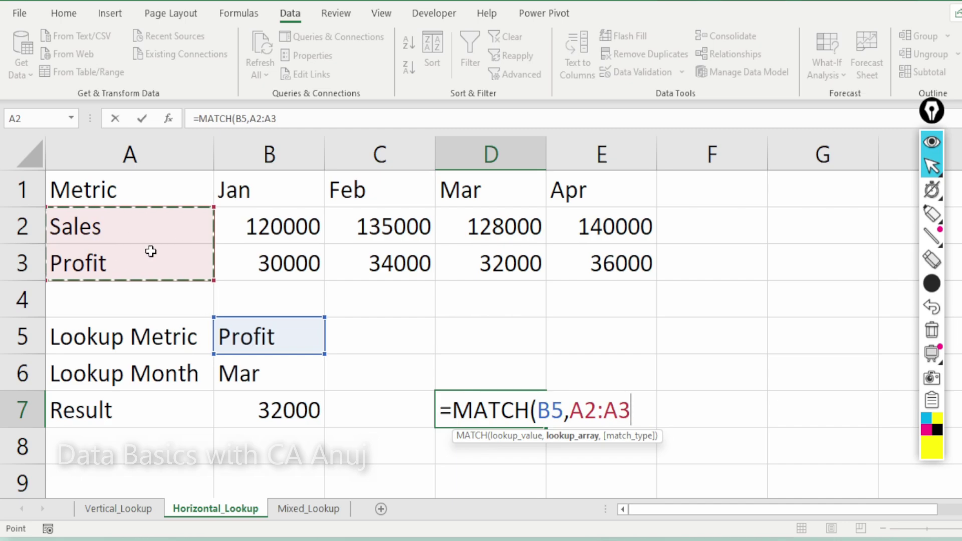
type(")")
key("Return")
key("Up")
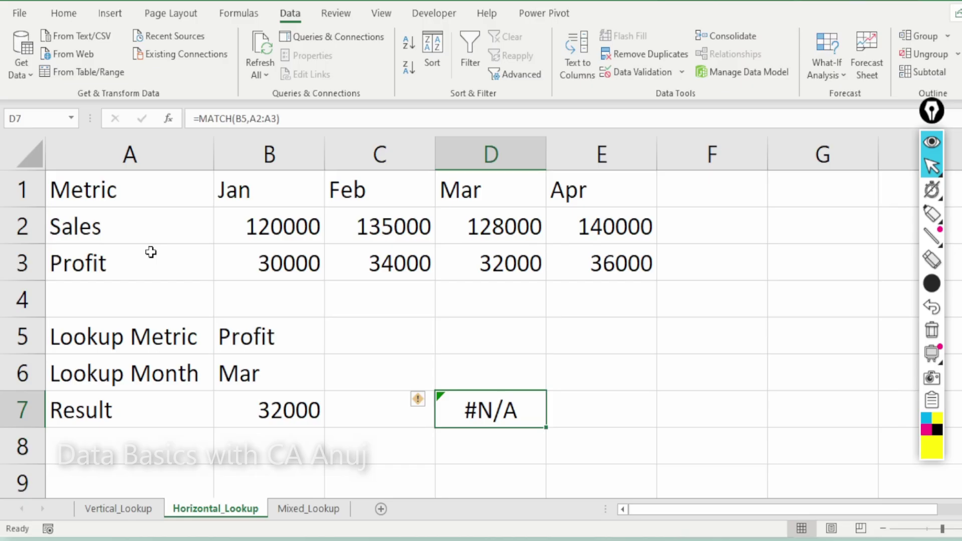
Step: Add an exact match type so the formula in D7 reads =MATCH(B5,A2:A3,0)
key("F2")
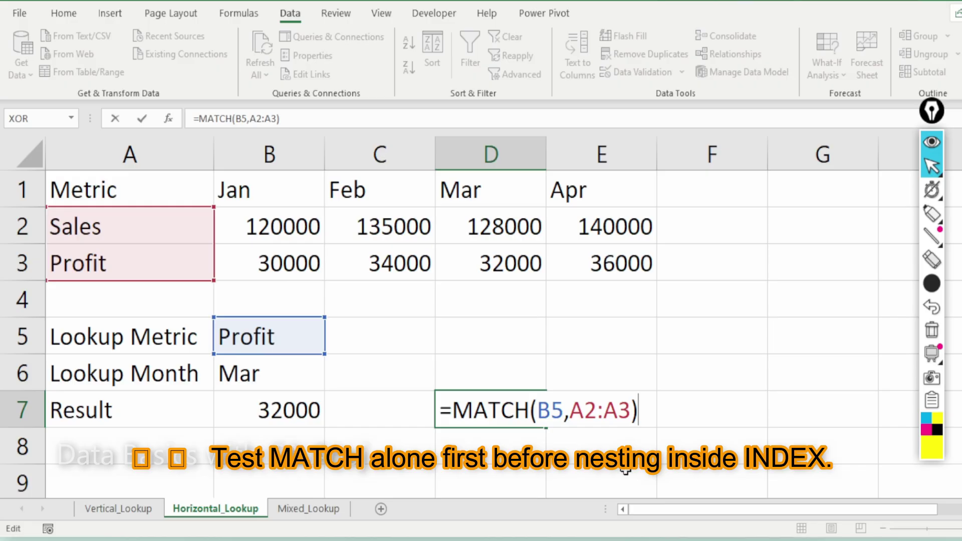
key("Left")
type(",")
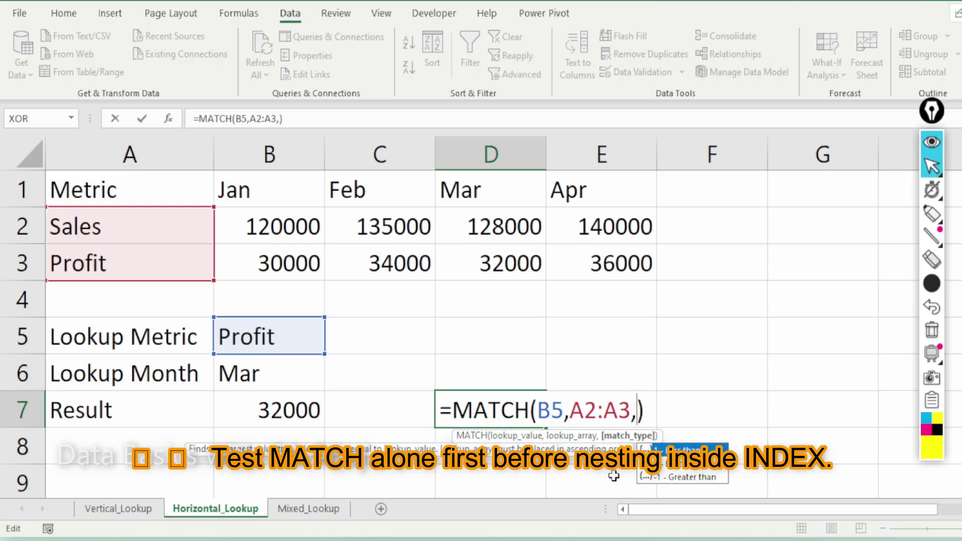
key("Return")
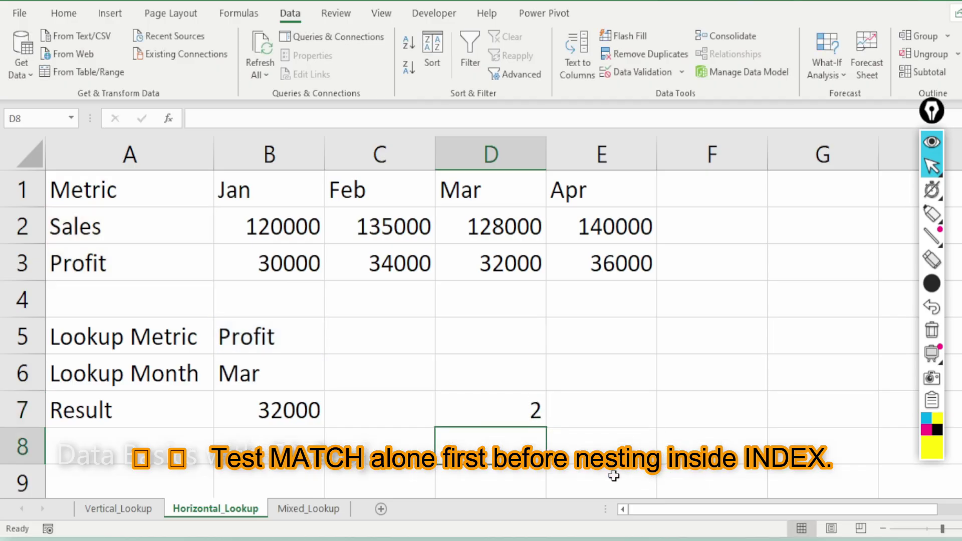
key("Up")
key("F2")
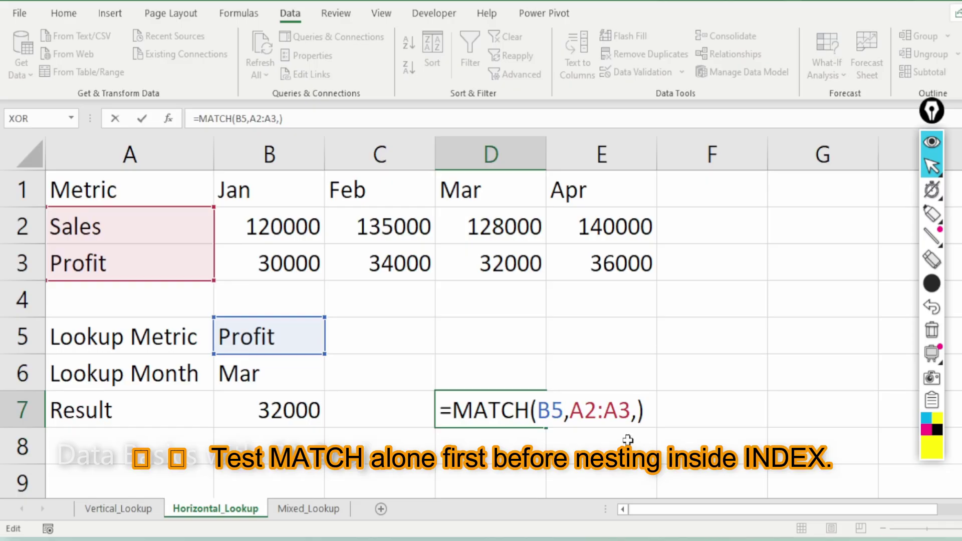
key("Left")
type("0")
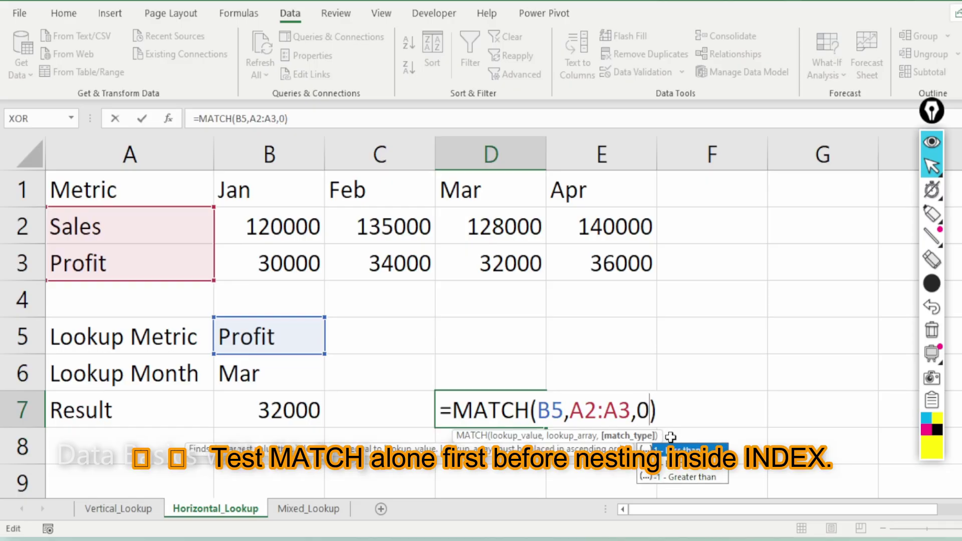
key("Return")
key("Up")
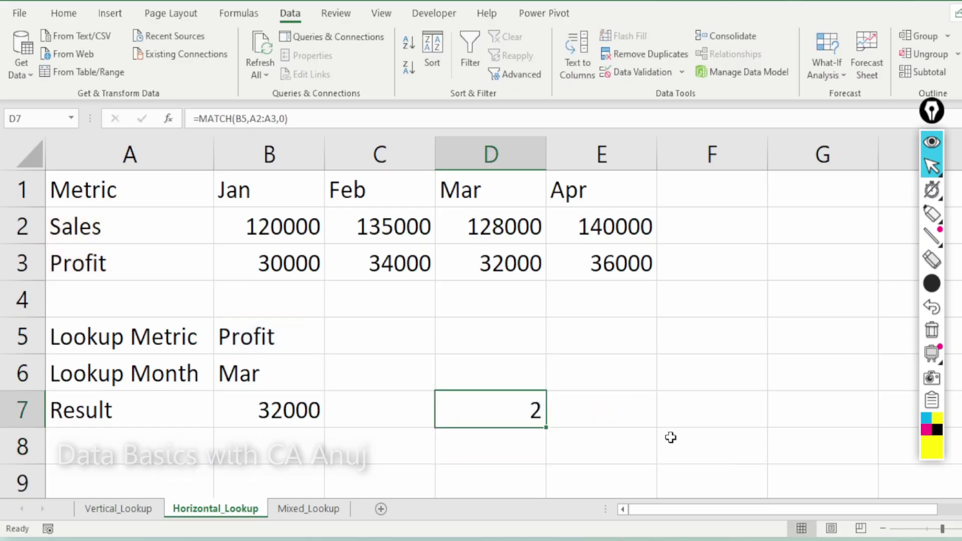
Step: Test the MATCH formula with Lookup Metric Sales in B5, and set the metric back to Profit
left_click(277, 333)
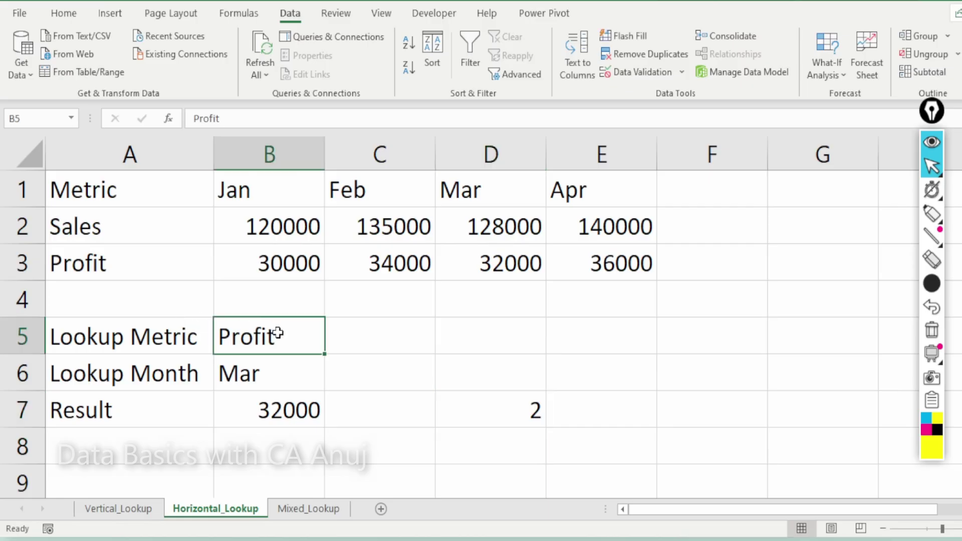
type("Sales")
key("Return")
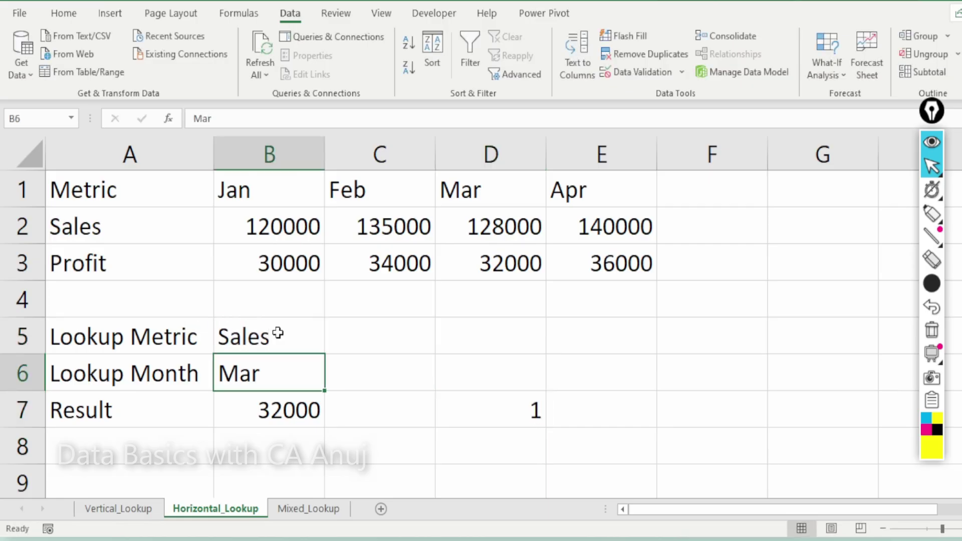
left_click(277, 332)
type("Profit")
key("Return")
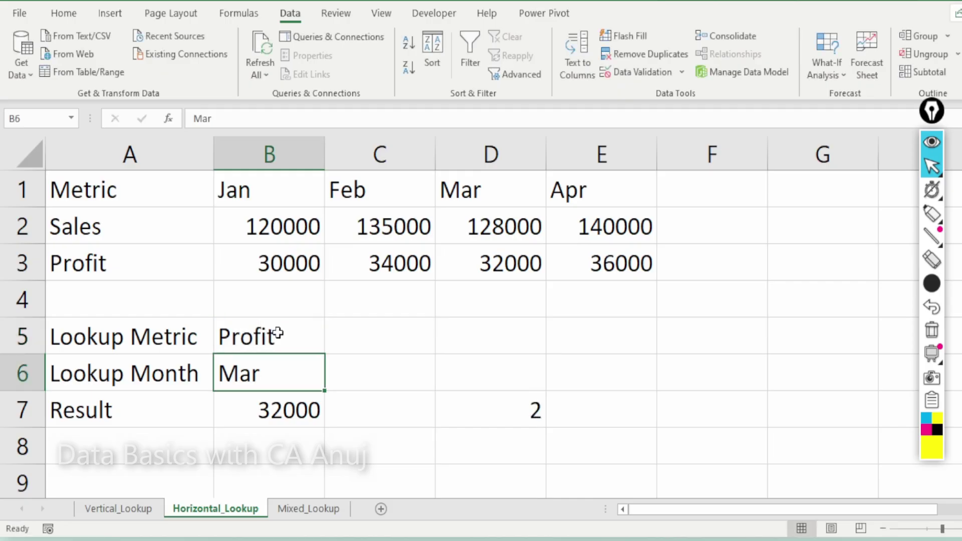
Step: Replace the row number in B7's INDEX formula with MATCH(B5,A2:A3,0) copied from D7, and clear D7
left_click(490, 394)
left_click_drag(337, 124, 196, 130)
key("ctrl+c")
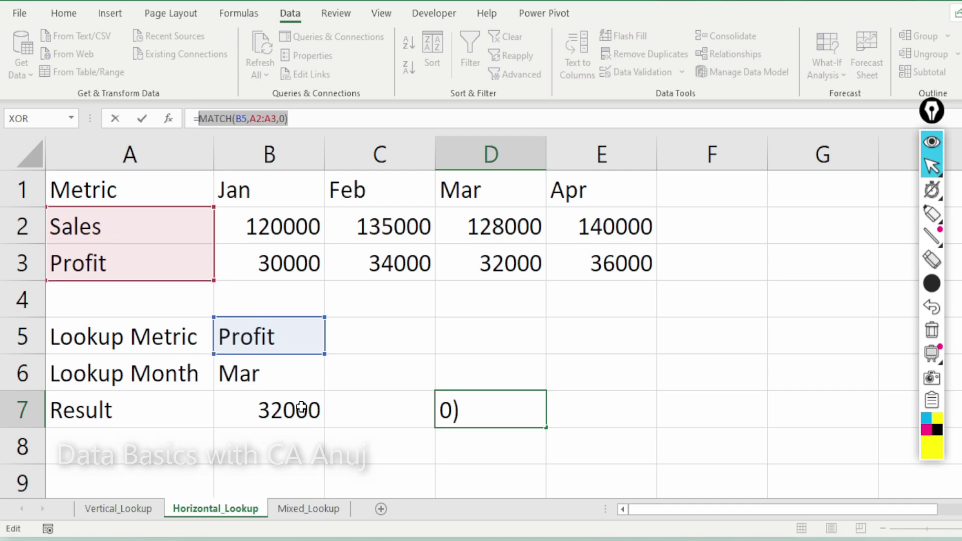
key("Escape")
left_click(300, 421)
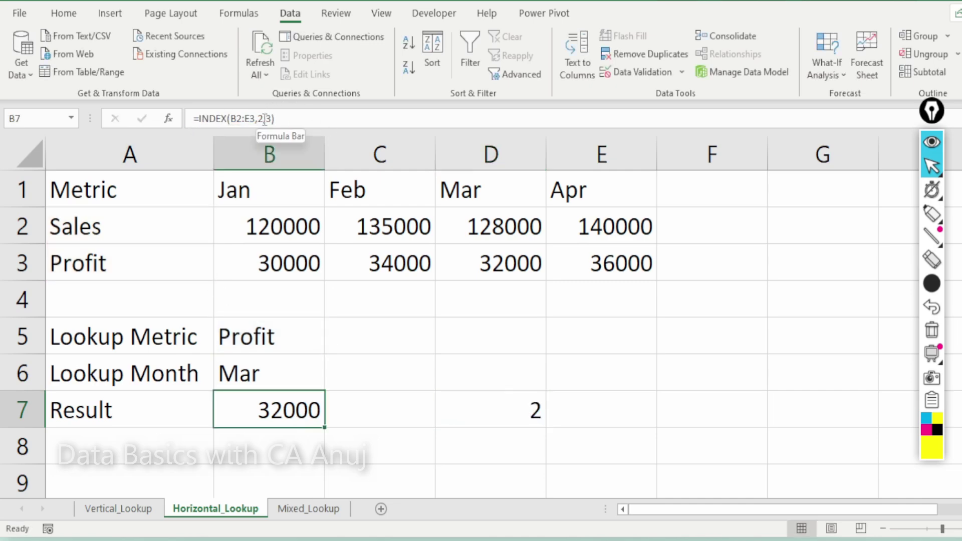
left_click(263, 119)
key("Delete")
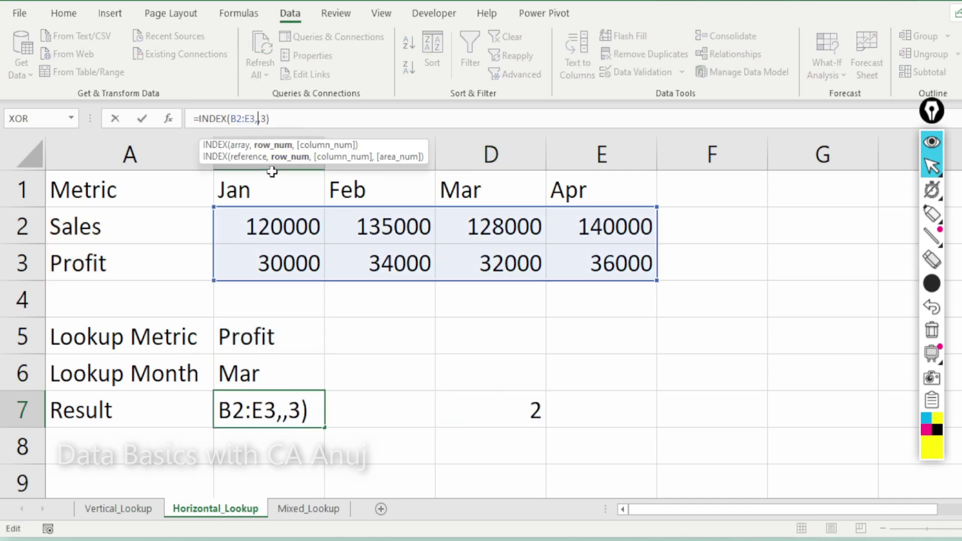
key("ctrl+v")
key("Return")
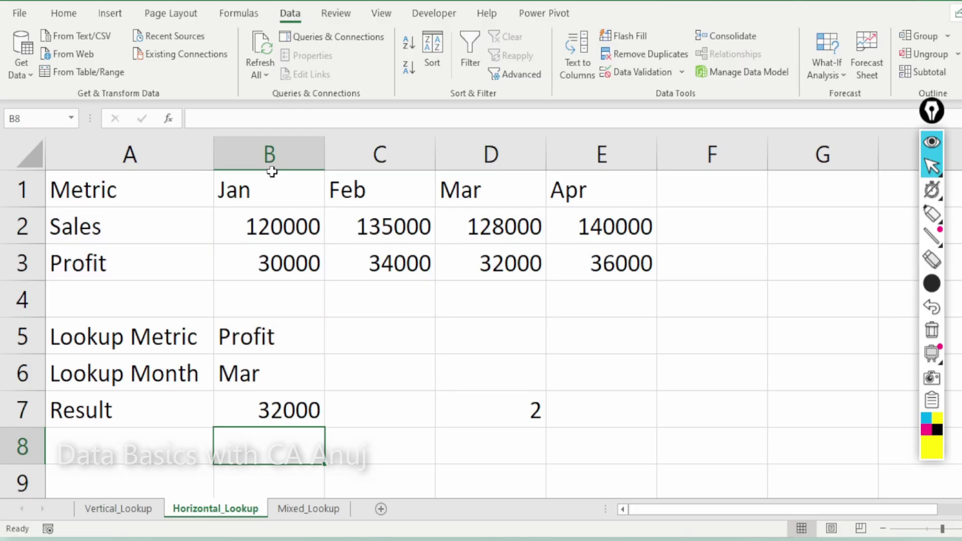
left_click(517, 414)
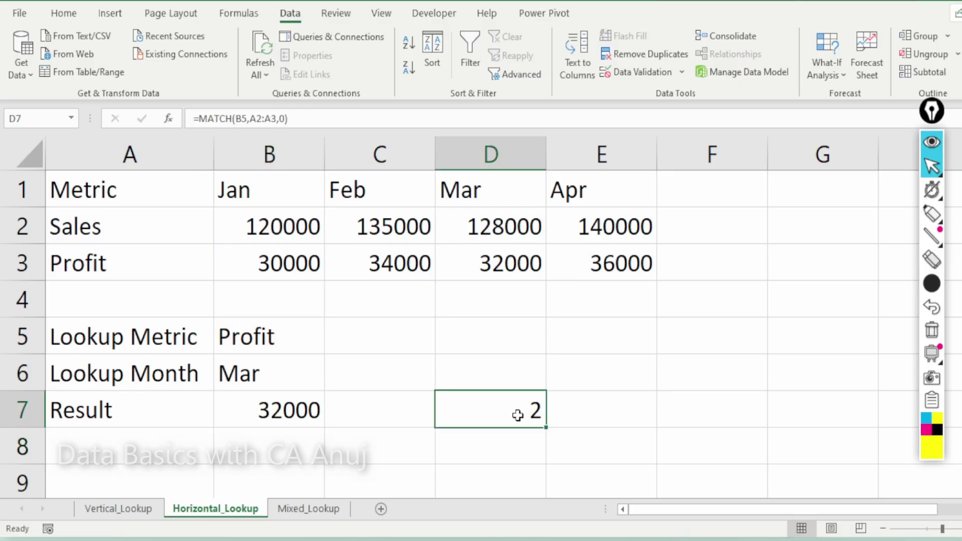
key("Delete")
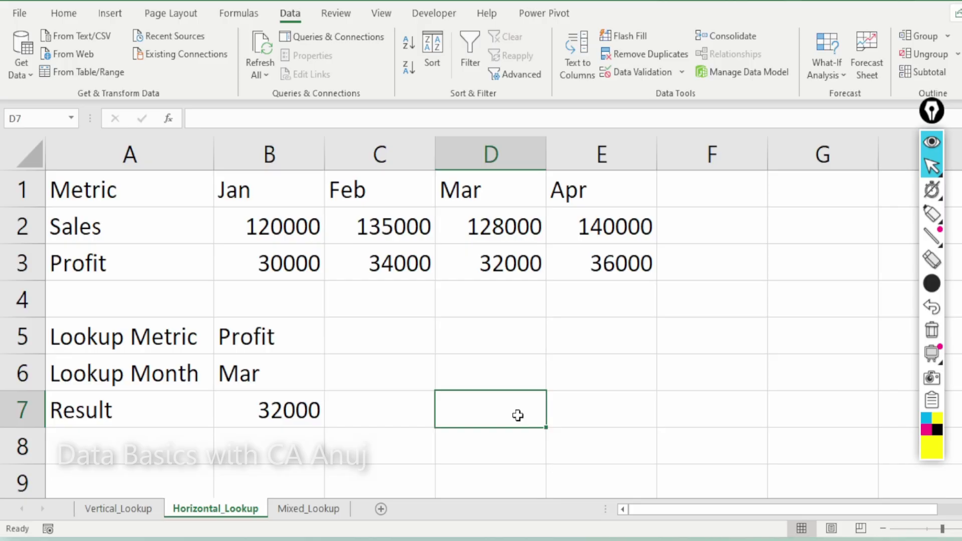
Step: Make the Lookup Month value in B6 bold
key("Left")
key("Left")
key("Up")
key("Up")
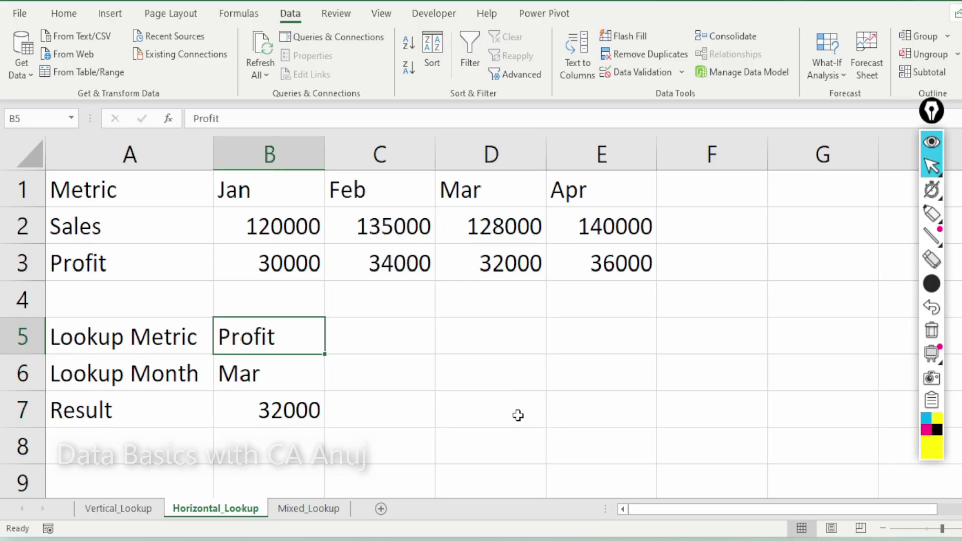
key("Down")
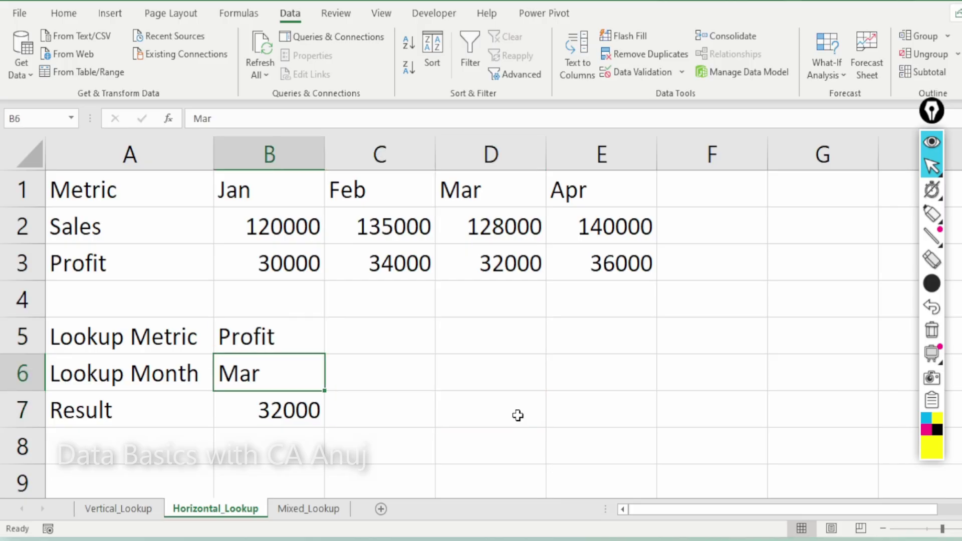
key("ctrl+b")
Step: Test the Result with Lookup Metric Sales against the Sales value for Mar, and set the metric back to Profit
key("Up")
type("Sales")
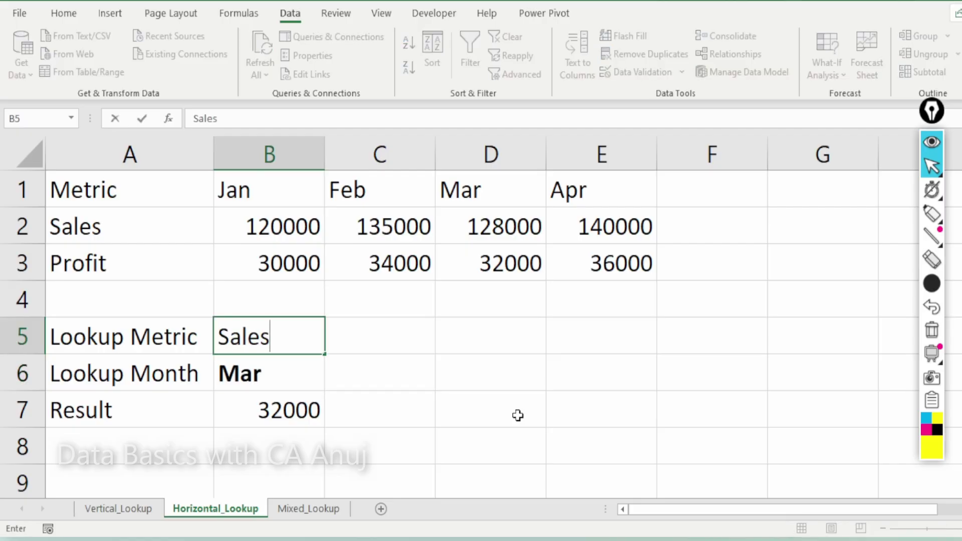
key("Return")
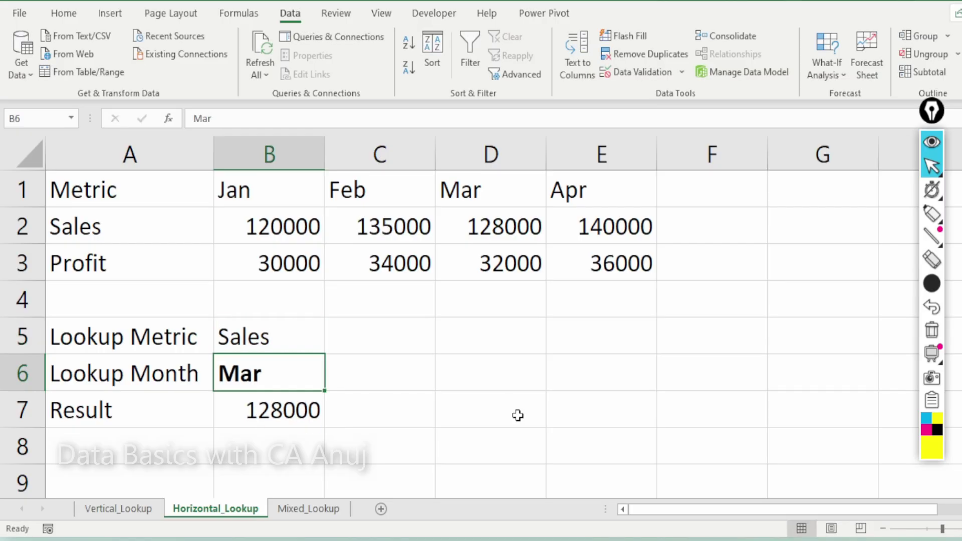
left_click(489, 240)
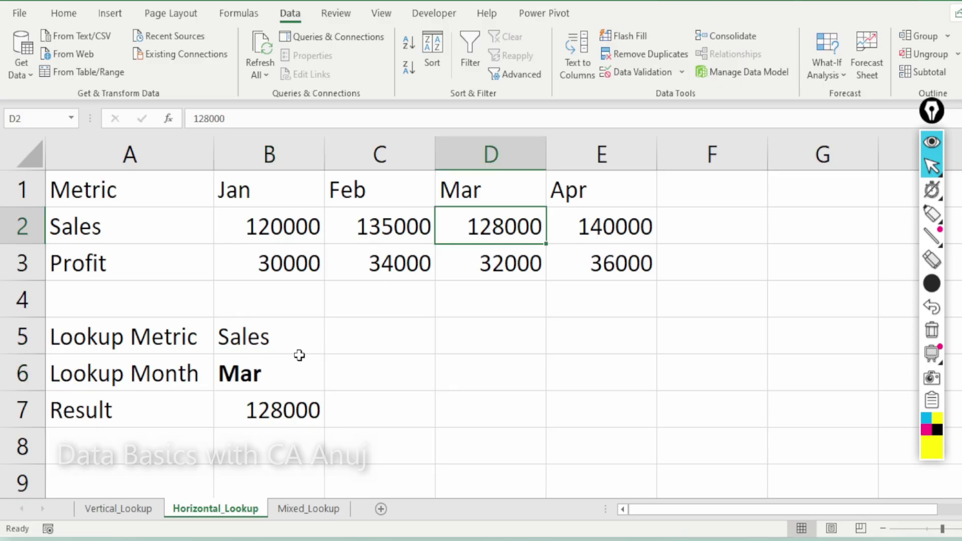
left_click(255, 340)
type("Profit")
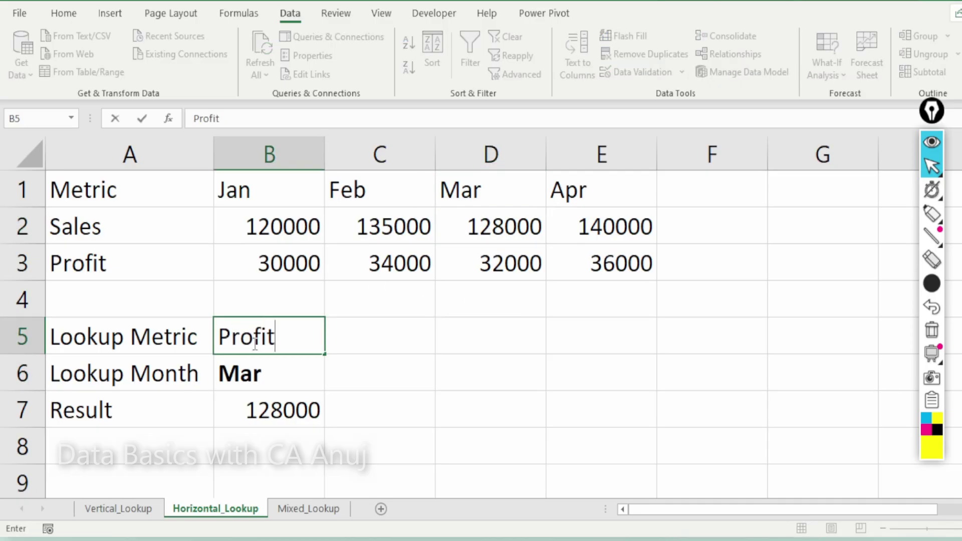
key("Return")
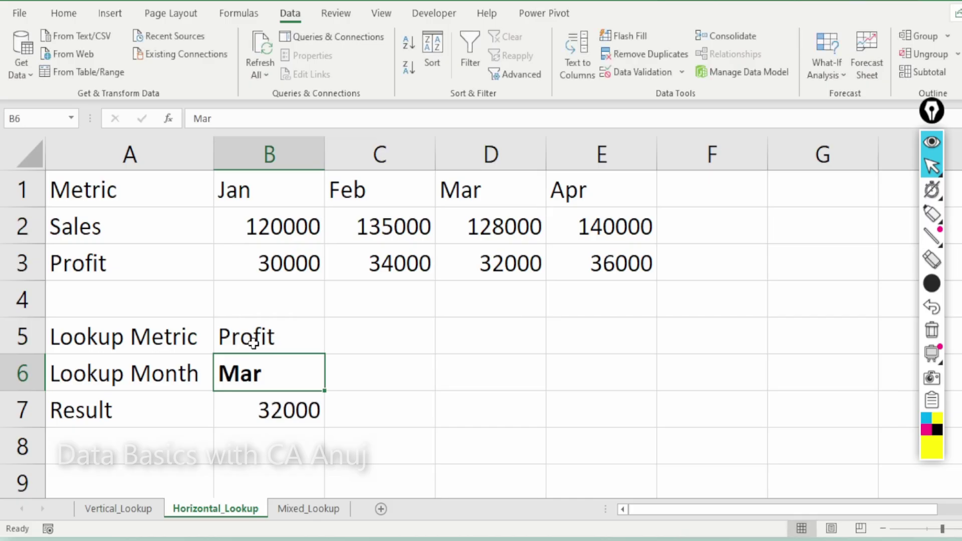
Step: Change the Lookup Month in B6 to Feb to test the hard-coded column number, and undo the change
key("Down")
key("Up")
type("Feb")
key("Return")
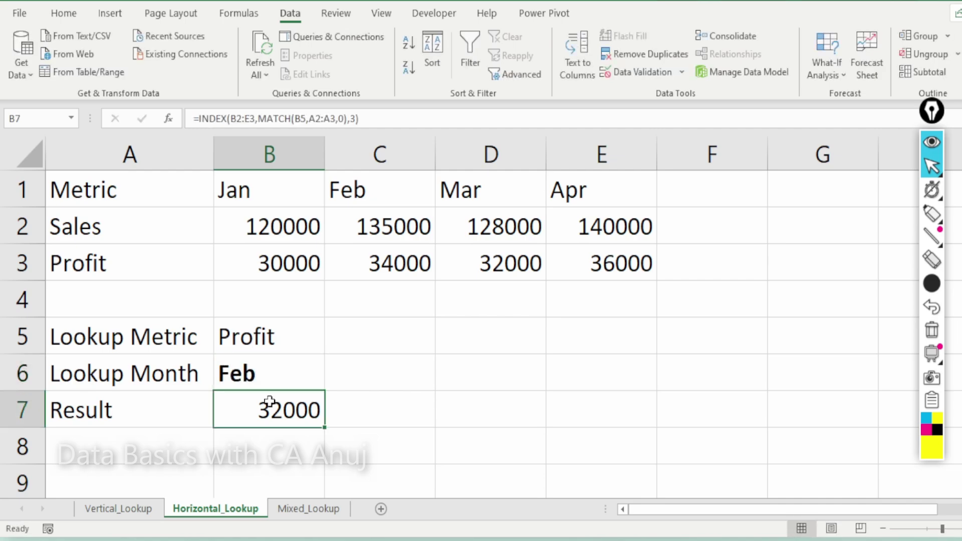
key("Up")
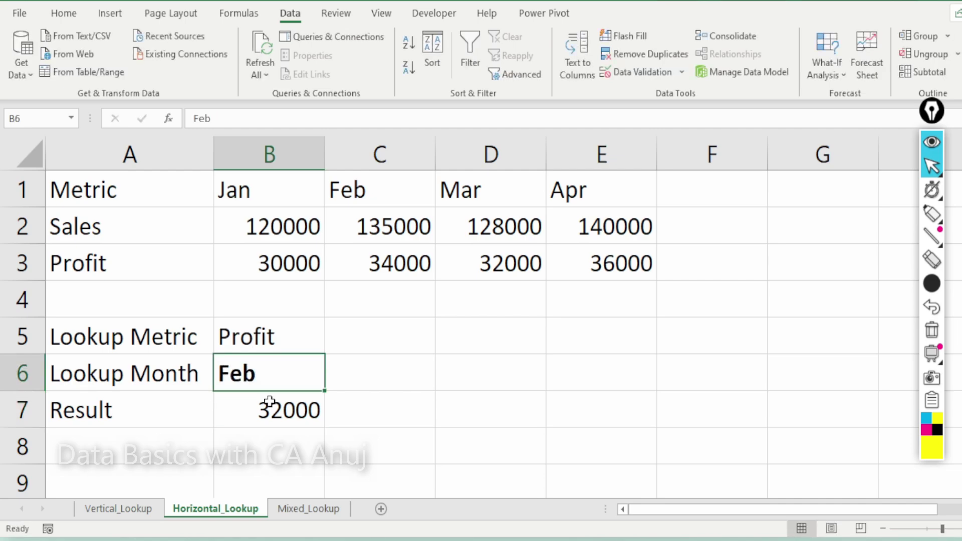
key("ctrl+z")
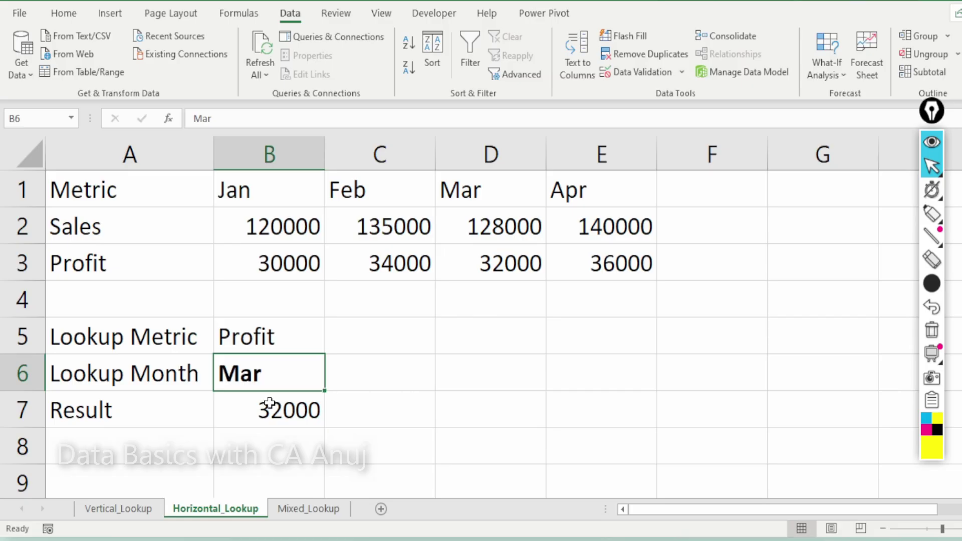
Step: Review the B2:E3 data range and the hard-coded column number in the INDEX formula in B7
left_click(293, 410)
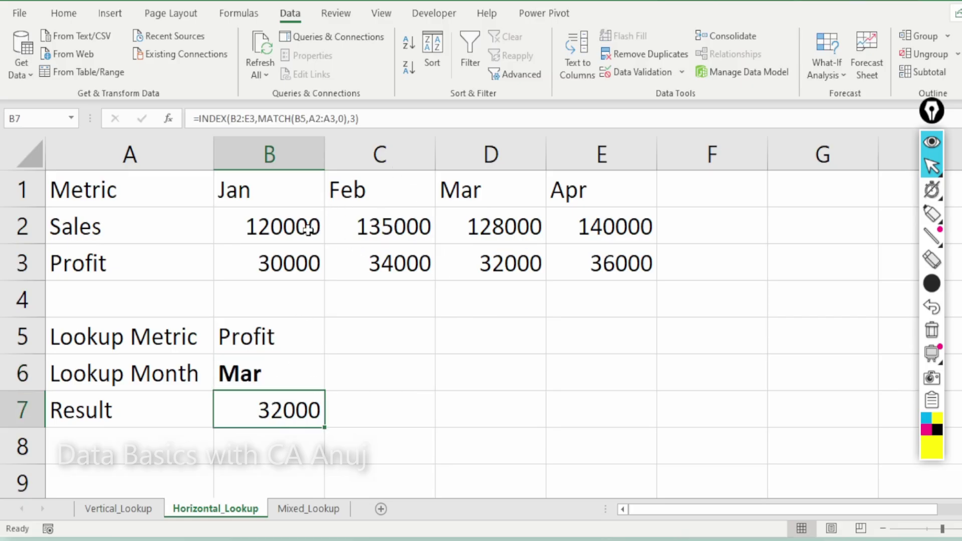
left_click_drag(308, 228, 616, 262)
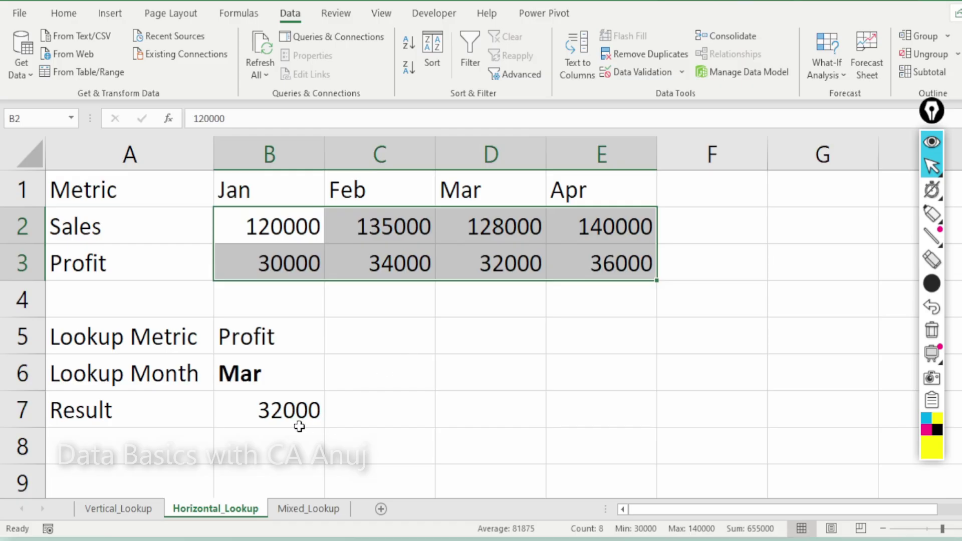
left_click(283, 408)
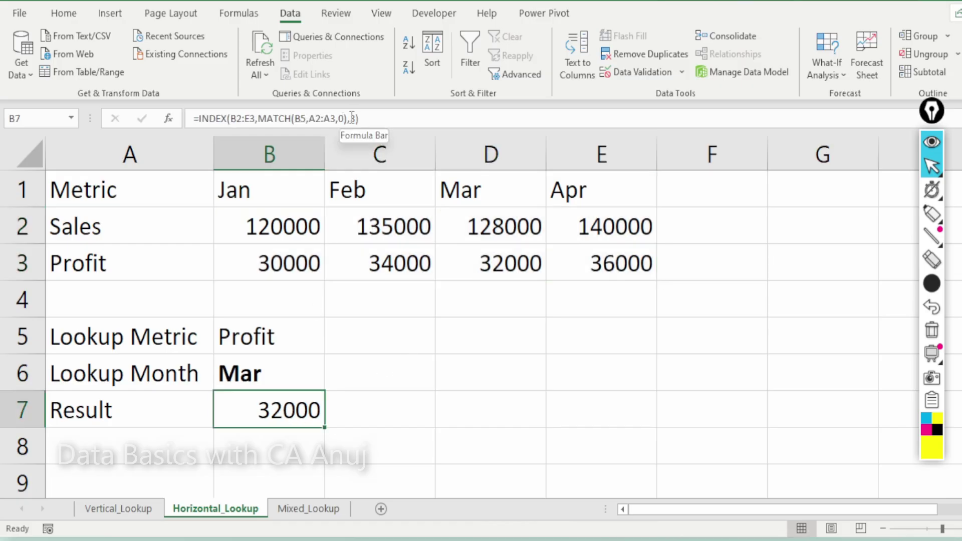
Step: Begin a MATCH formula in the empty helper cell D6 of the Horizontal_Lookup sheet
left_click(349, 118)
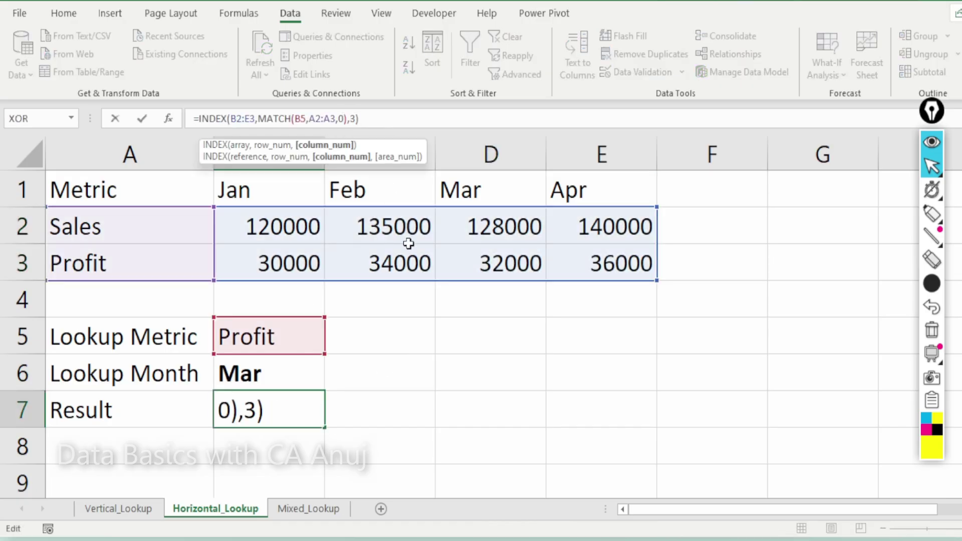
key("ctrl+Return")
left_click(488, 391)
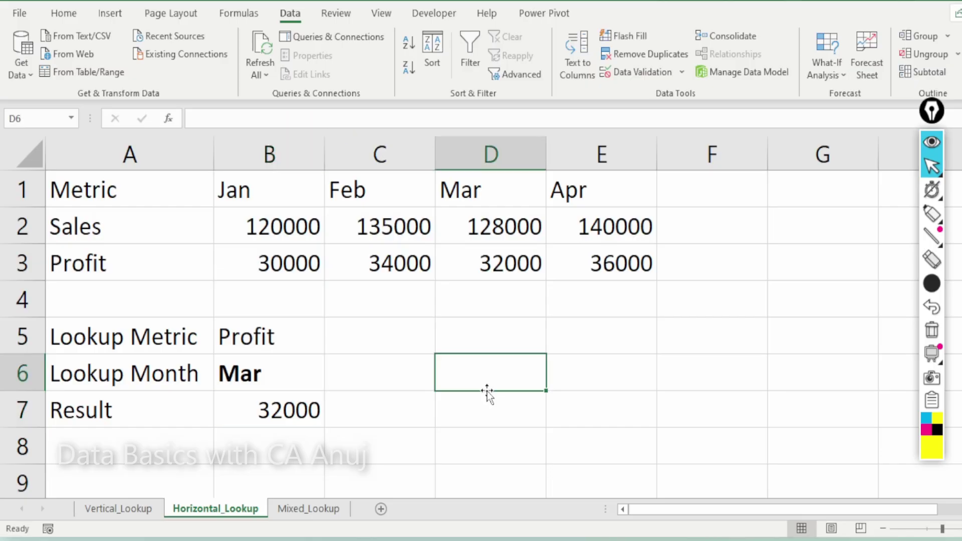
type("=ma")
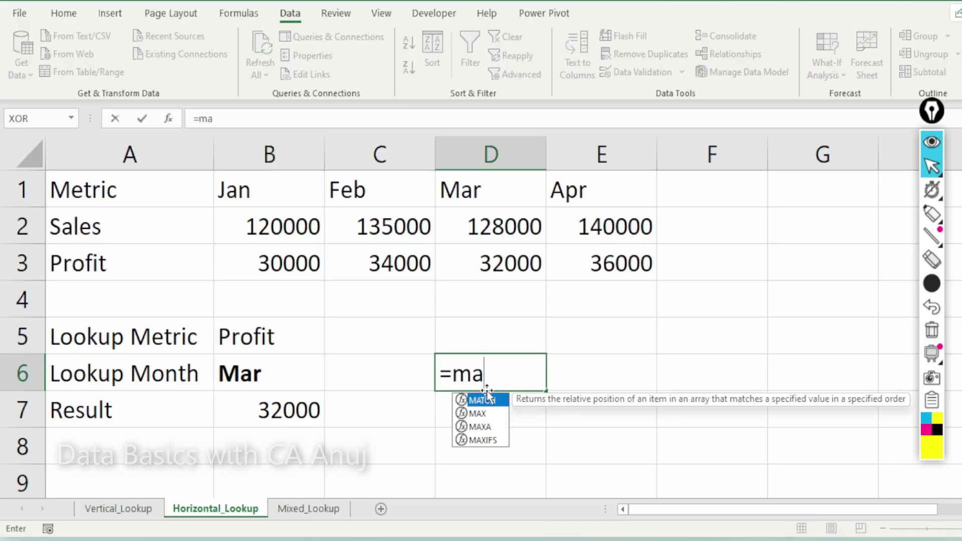
type("ct")
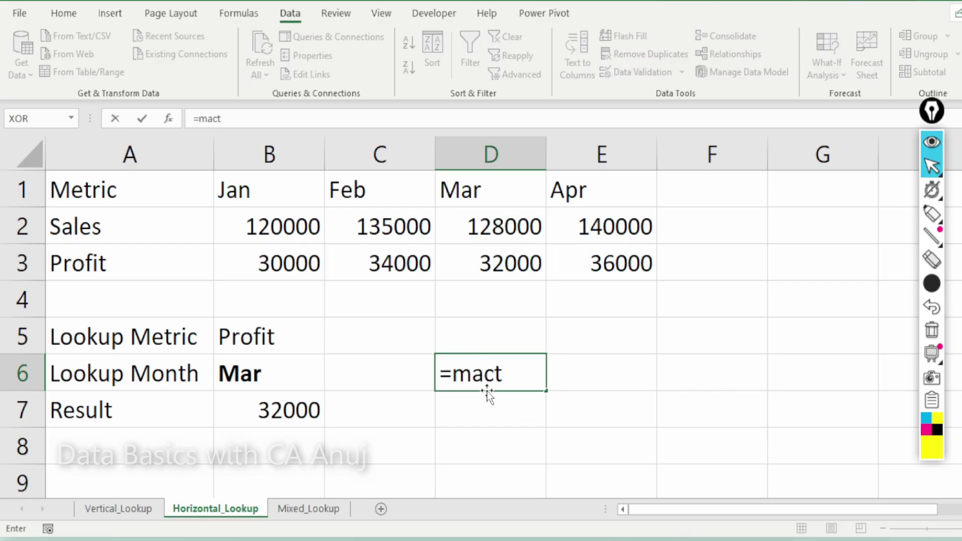
key("Escape")
type("=match")
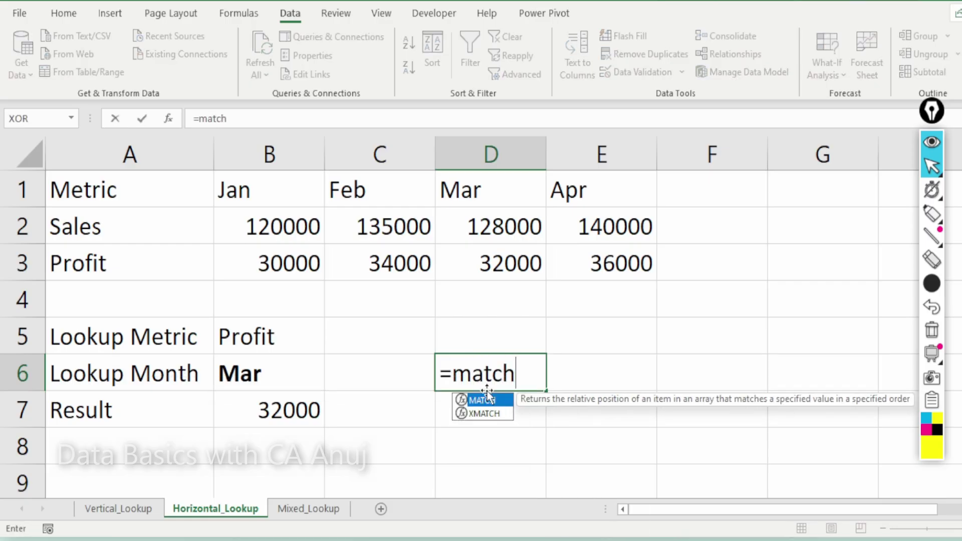
double_click(487, 393)
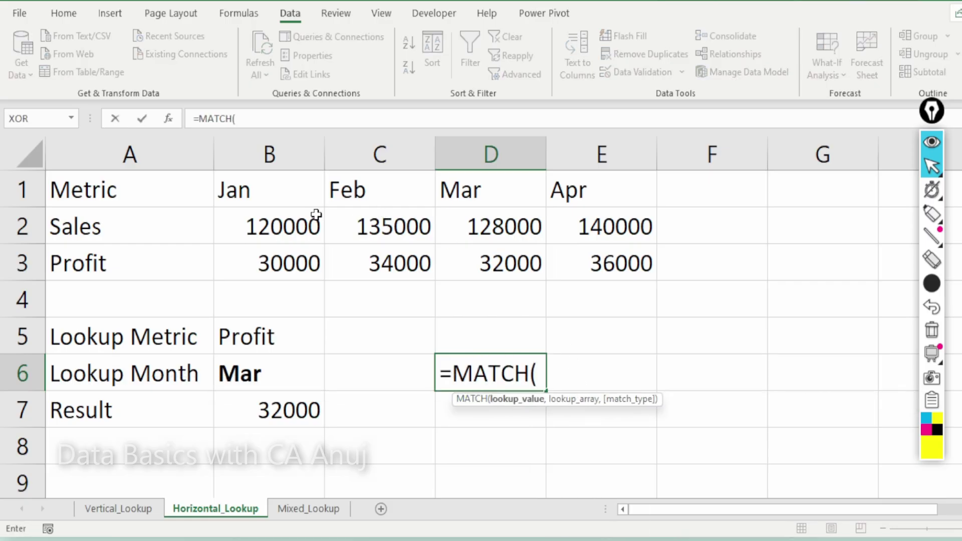
left_click_drag(260, 195, 587, 198)
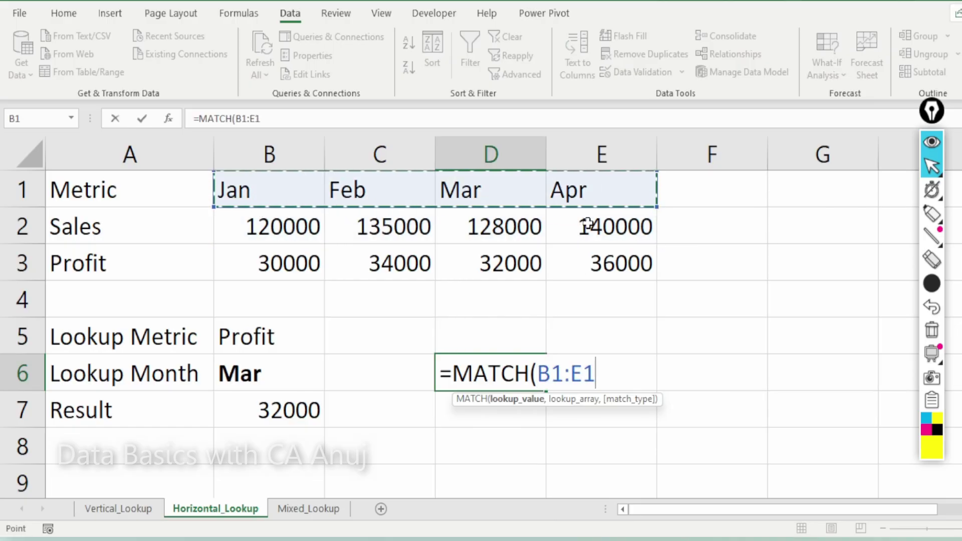
type(",")
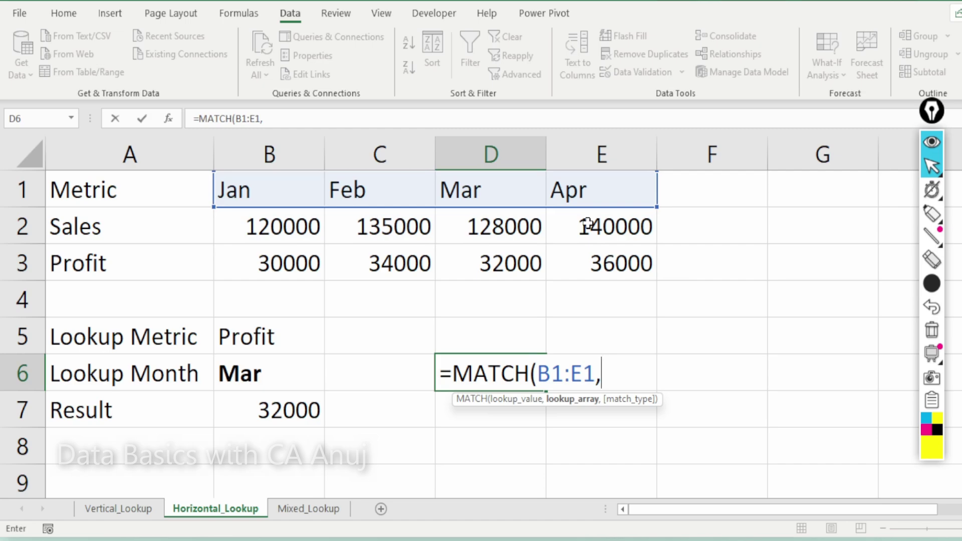
key("BackSpace")
key("BackSpace")
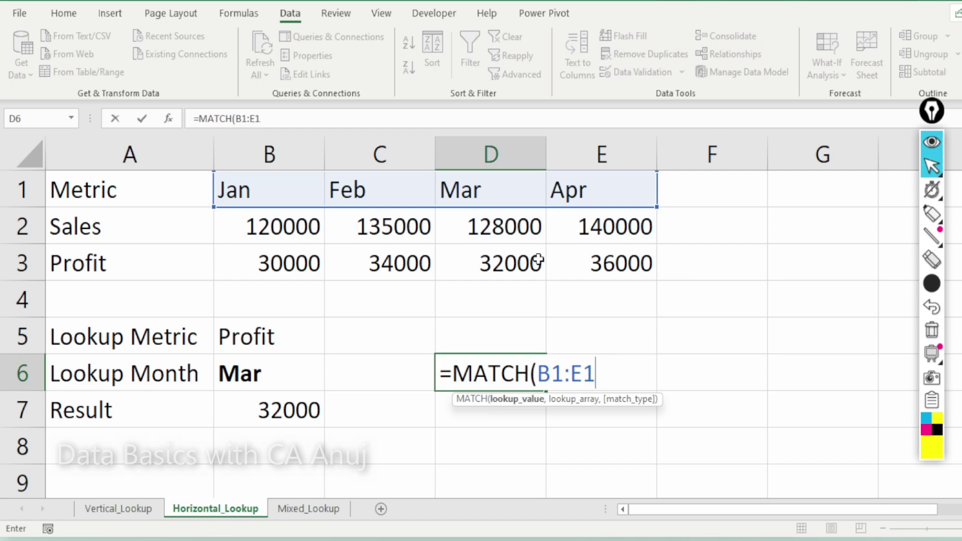
key("BackSpace")
key("BackSpace")
key("BackSpace")
key("BackSpace")
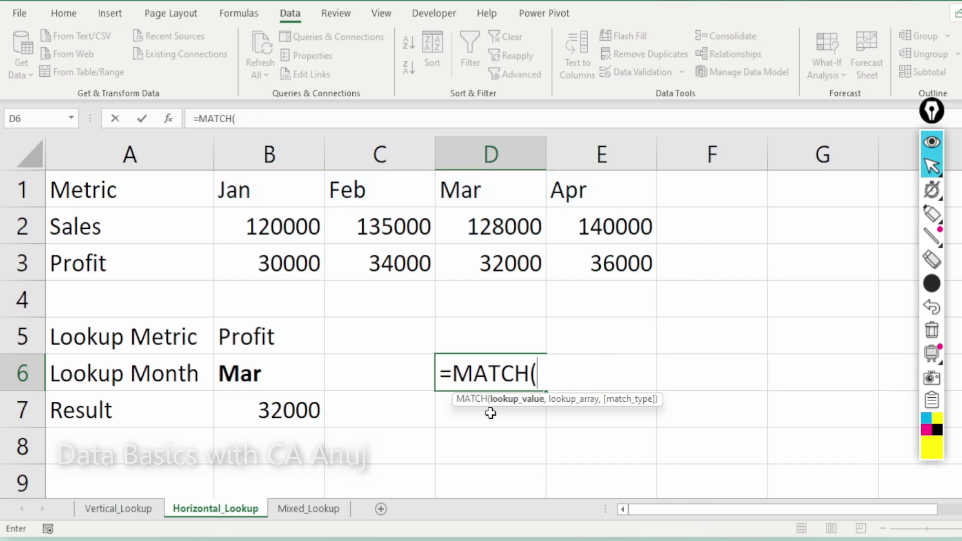
Step: Complete the D6 formula as =MATCH(B6,B1:E1,0) to find the Lookup Month's position among the month headers
left_click(268, 374)
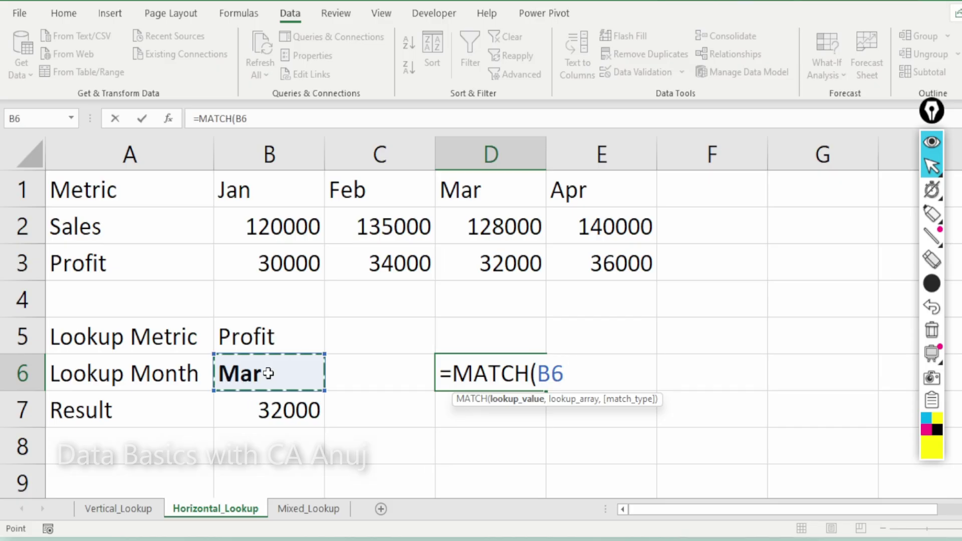
type(",")
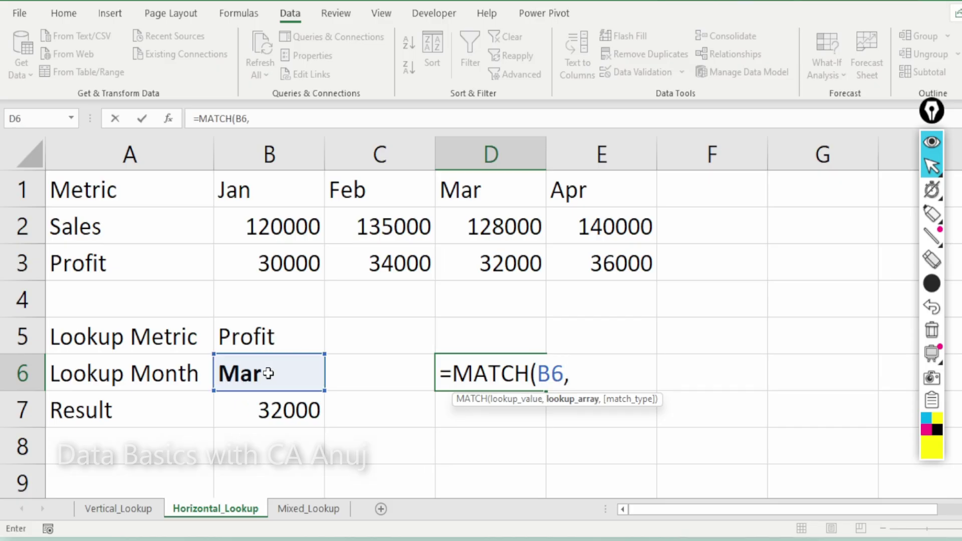
left_click_drag(281, 197, 549, 197)
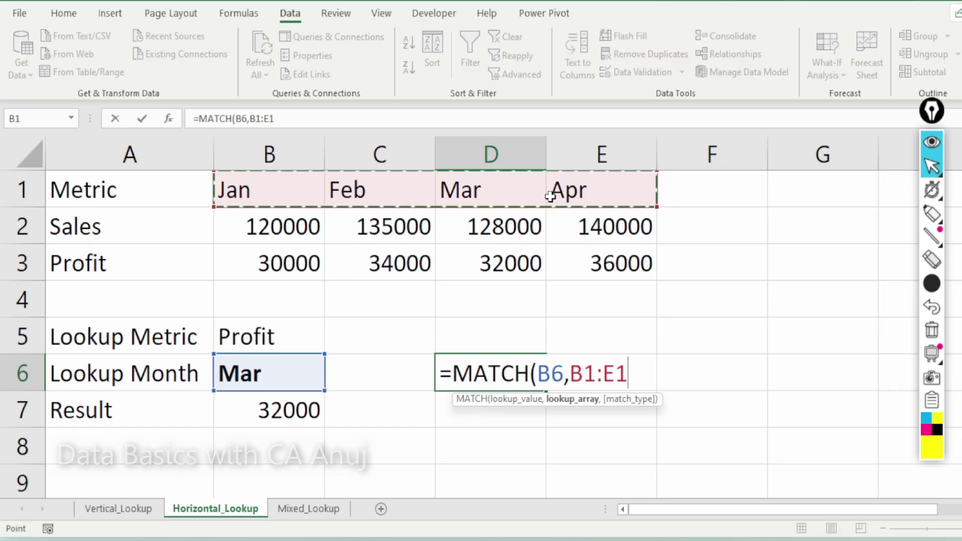
type(",0)")
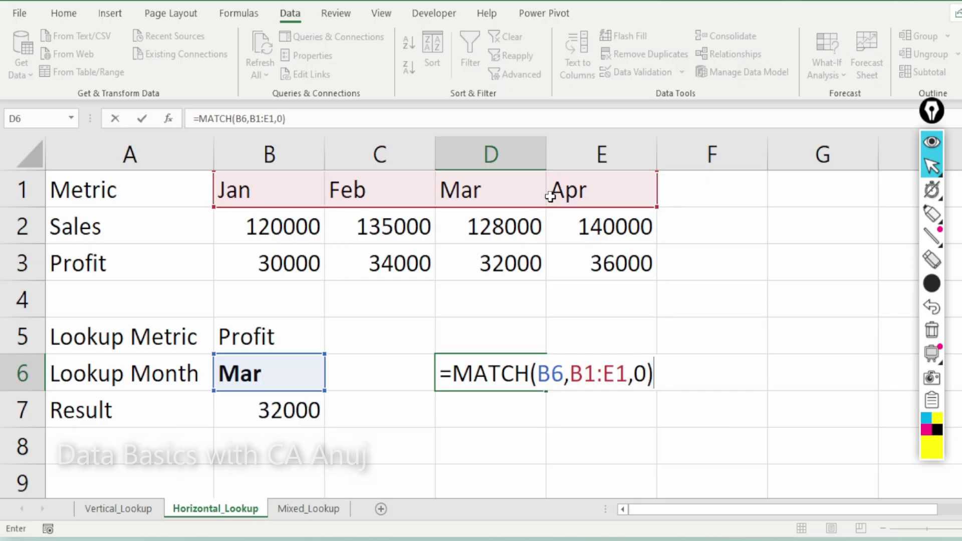
key("Return")
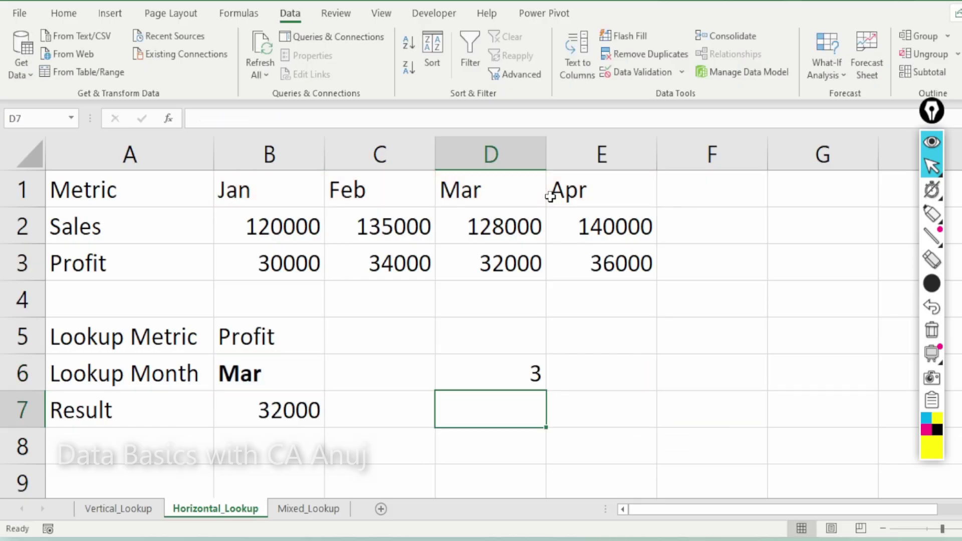
Step: Test the MATCH formula in D6 by changing the Lookup Month in B6 to Feb
left_click(293, 369)
left_click(287, 177)
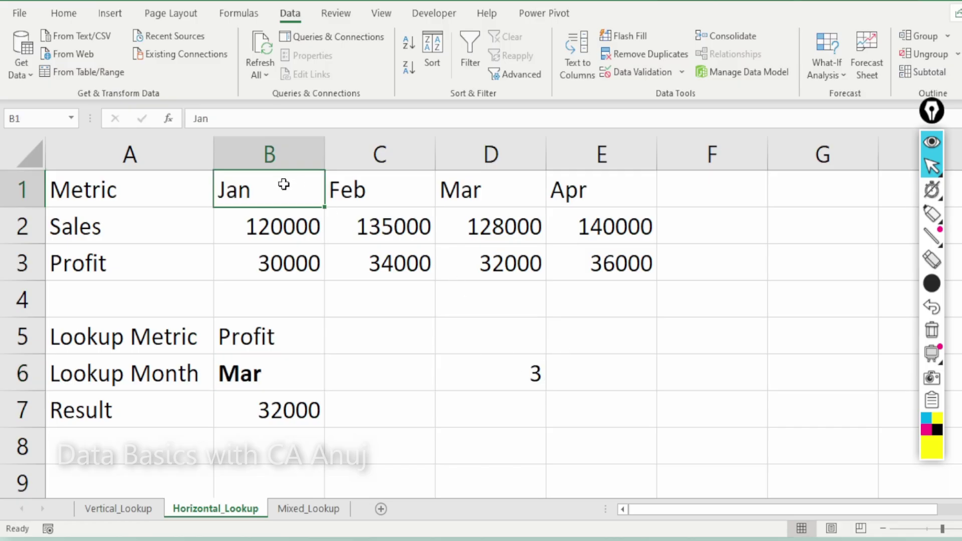
left_click(493, 370)
left_click(271, 386)
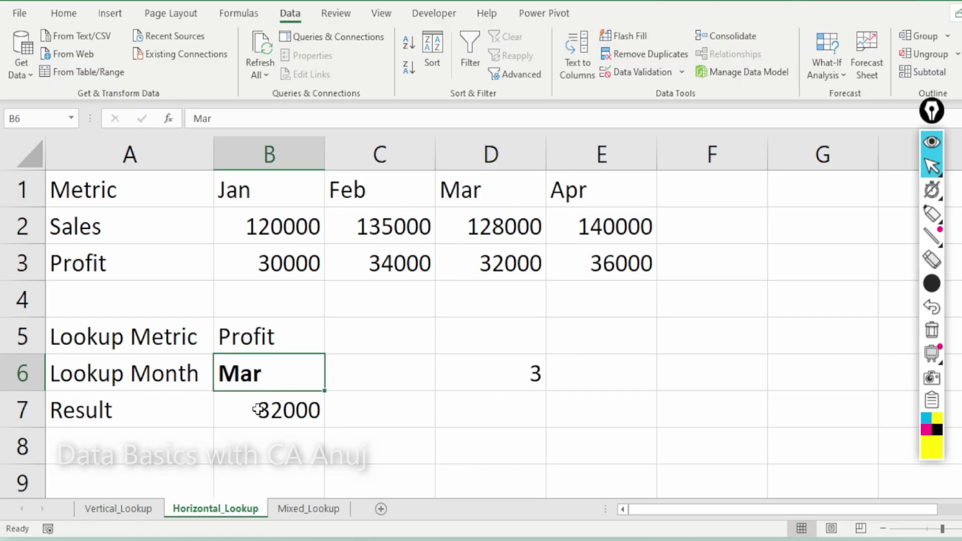
type("Febv")
key("Return")
key("Up")
key("F2")
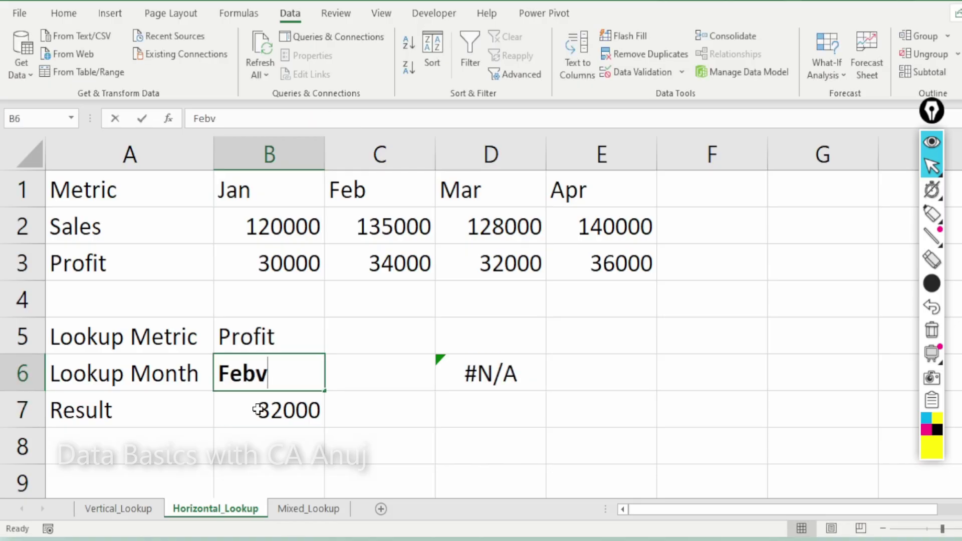
key("BackSpace")
key("Return")
key("Up")
key("Right")
key("Right")
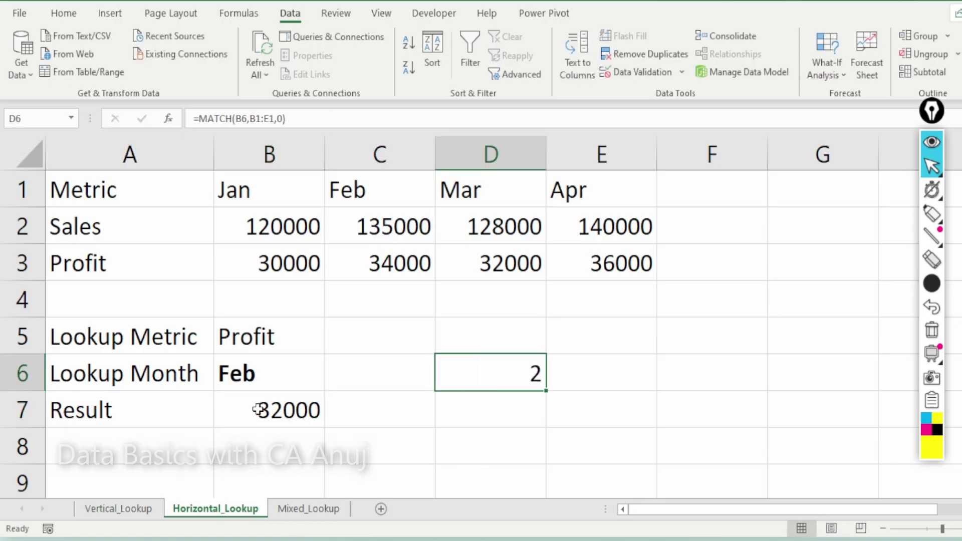
Step: Set the Lookup Month in B6 back to Mar
key("Left")
key("Left")
type("Mar'")
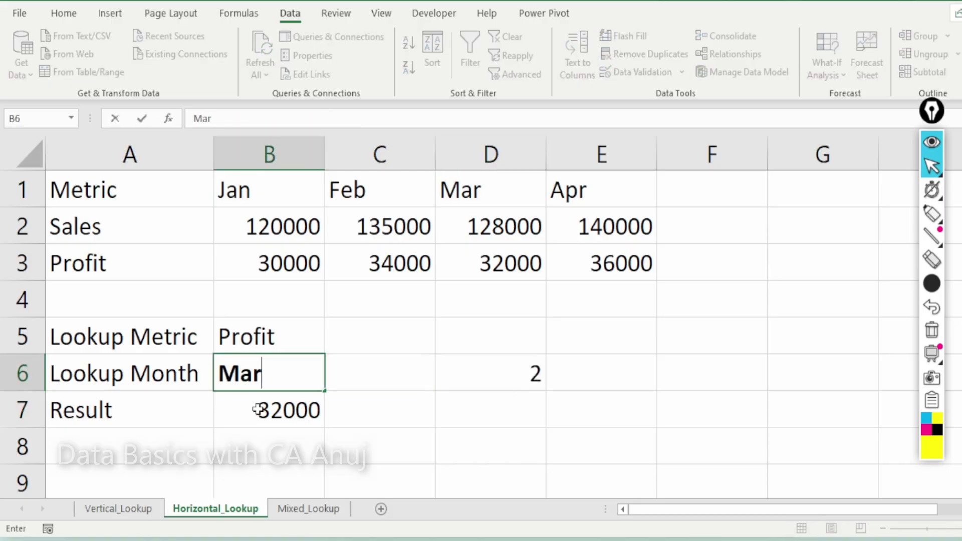
key("Return")
key("Up")
key("F2")
key("BackSpace")
key("Return")
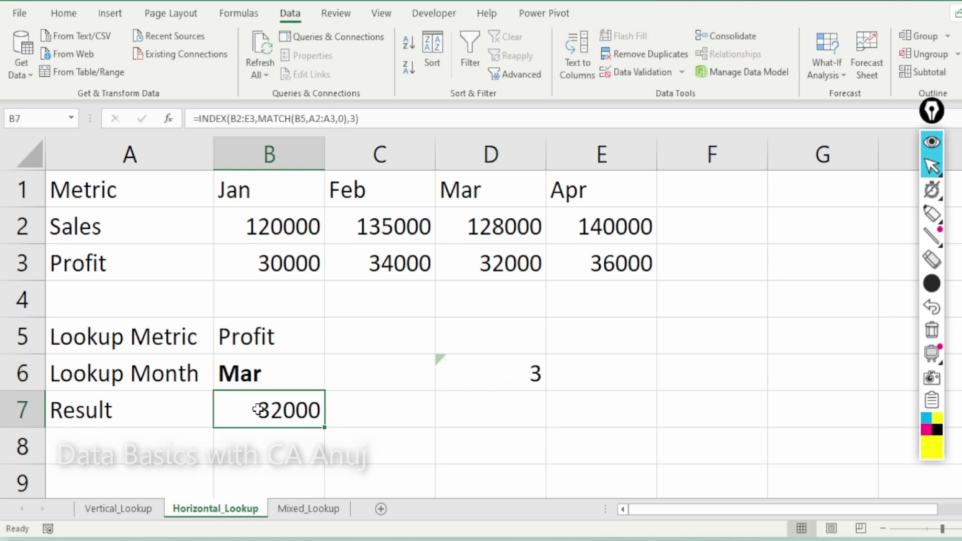
Step: Copy the MATCH(B6,B1:E1,0) text from the D6 formula without its equals sign
key("Up")
key("Right")
key("Right")
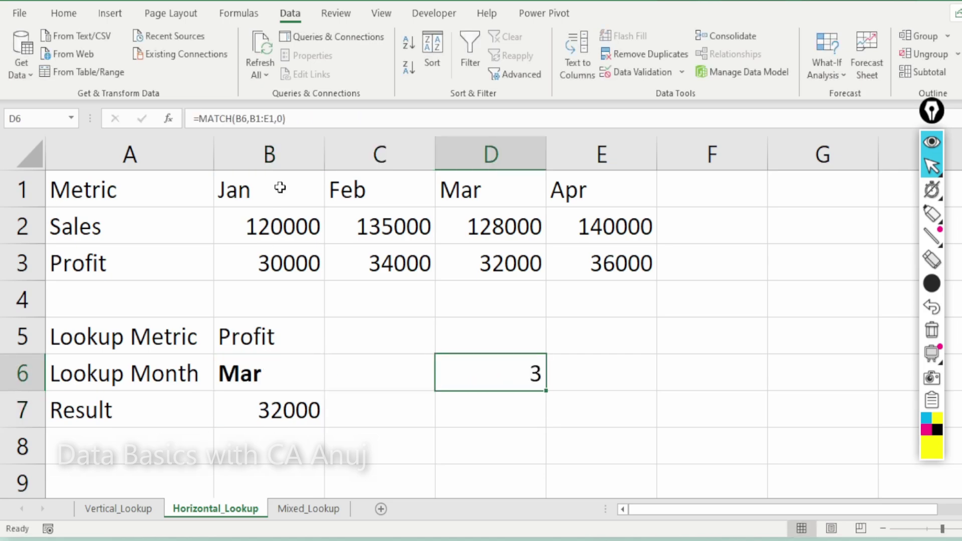
left_click(288, 120)
left_click_drag(286, 120, 199, 120)
key("ctrl+c")
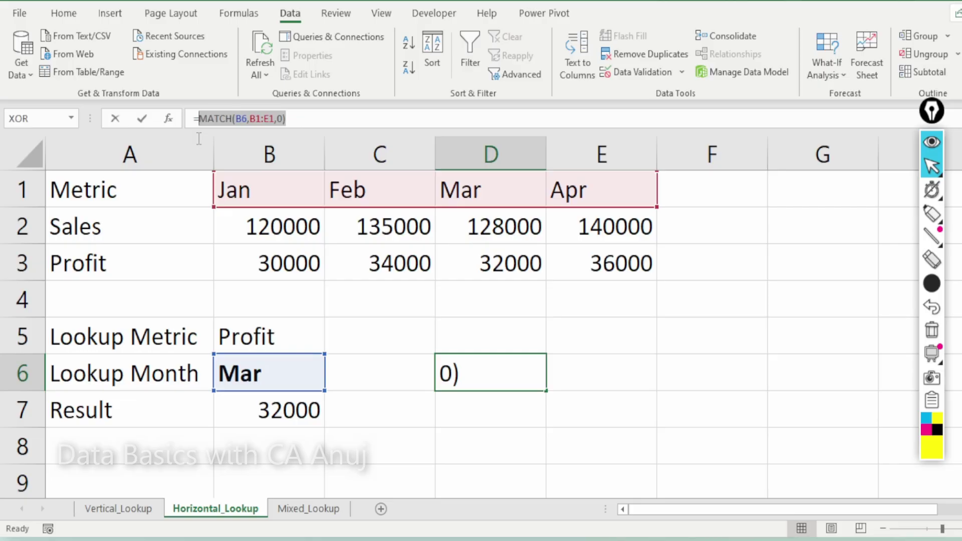
key("Escape")
Step: Replace the hard-coded column number 3 in B7's INDEX formula with the copied MATCH(B6,B1:E1,0)
left_click(299, 408)
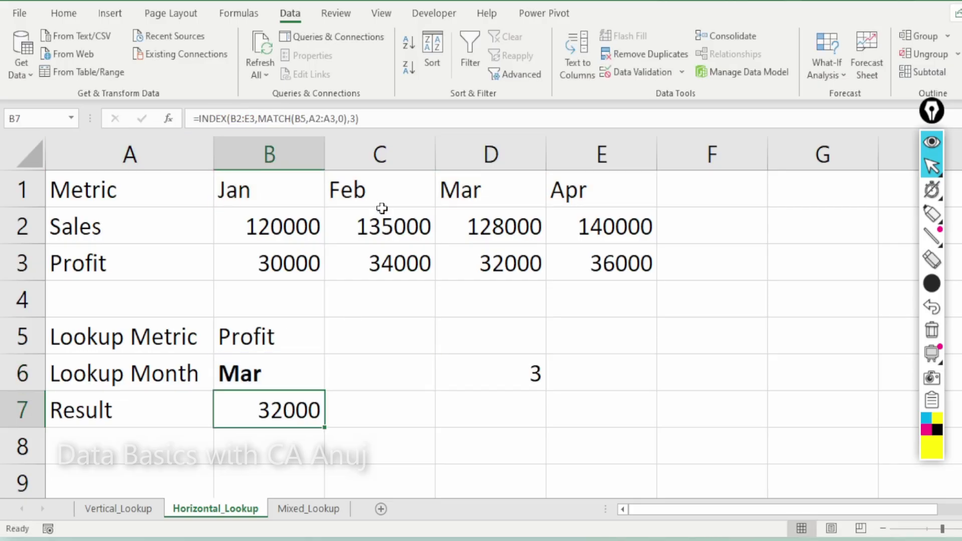
left_click(356, 118)
key("BackSpace")
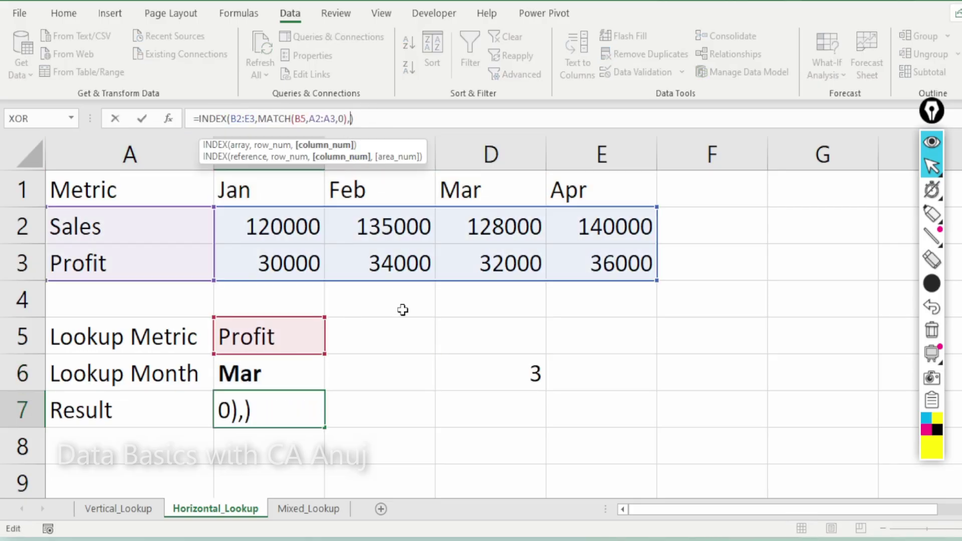
key("ctrl+v")
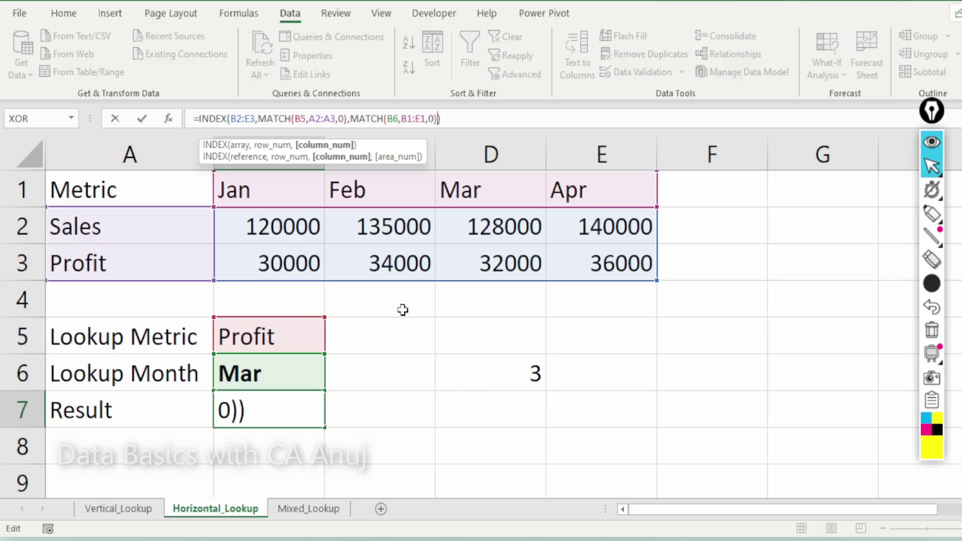
key("Return")
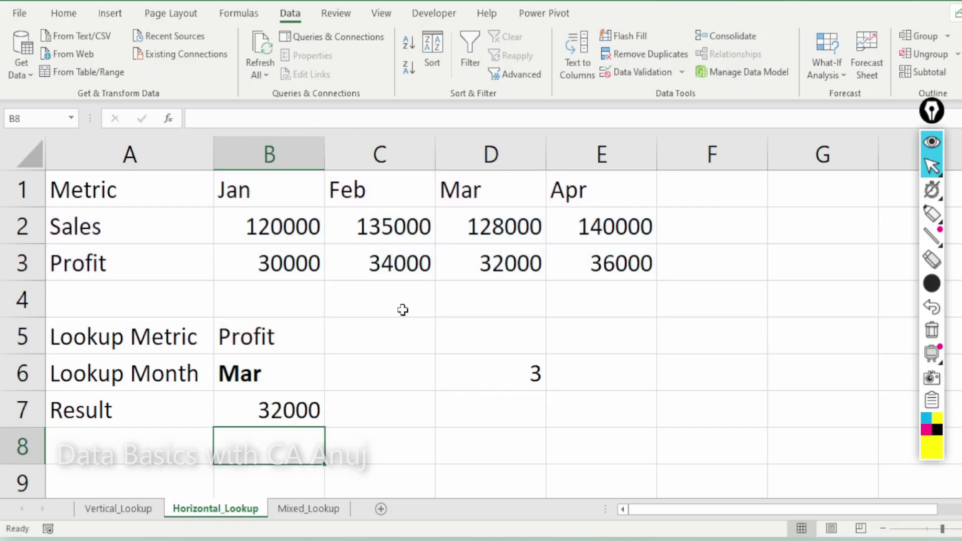
Step: Test the Result formula with Lookup Metric Sales and Lookup Month Jan
key("Up")
key("Up")
key("Up")
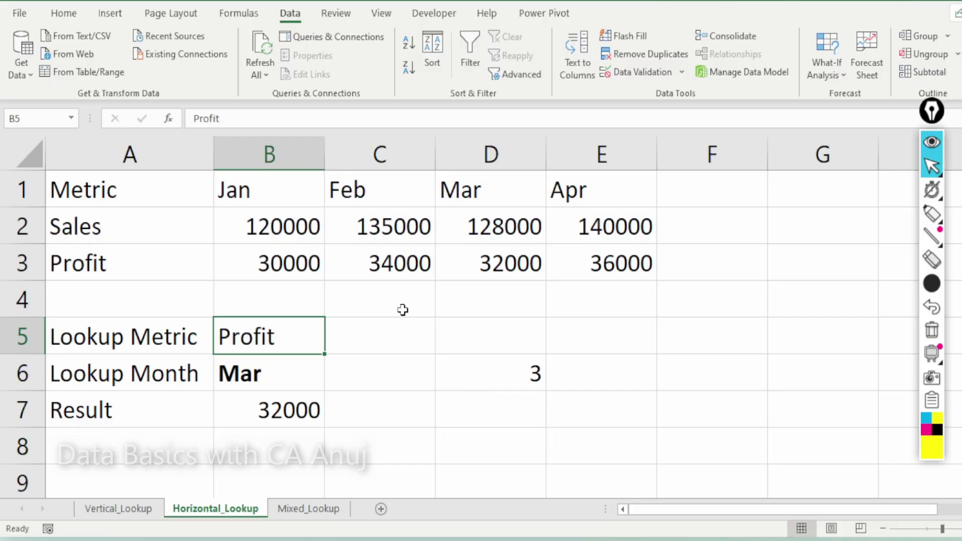
type("Sales")
key("Return")
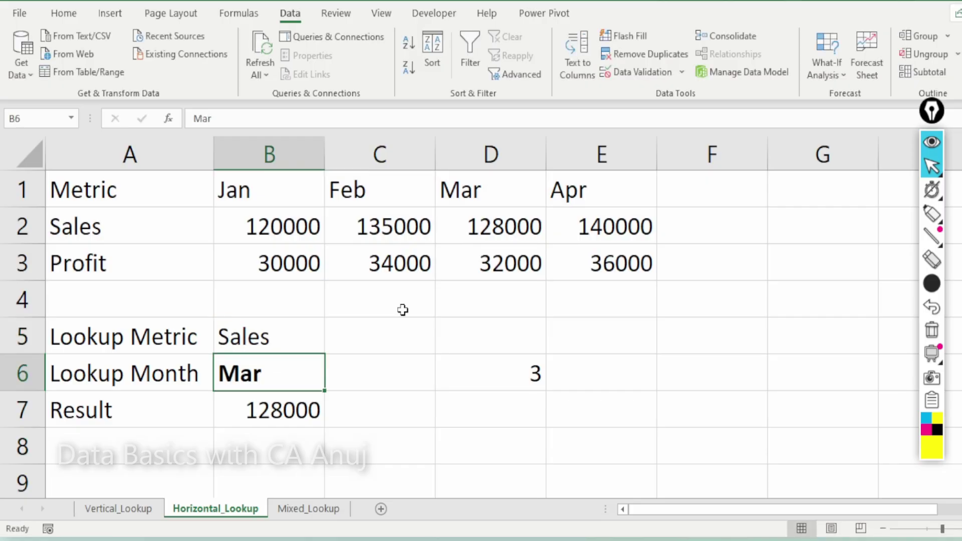
type("Jan")
key("Return")
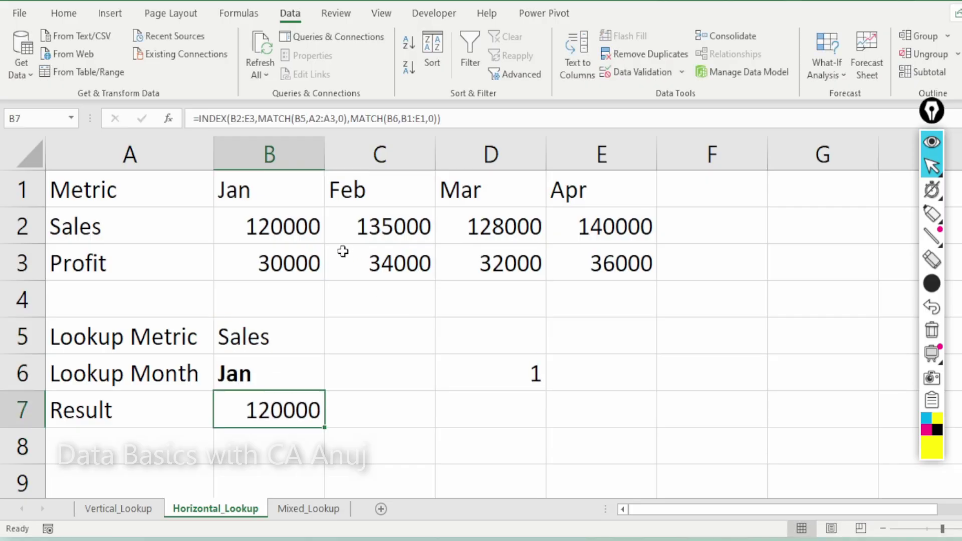
Step: Compare the Result with the Jan data, and set the Lookup Metric to Profit and the Lookup Month to Apr
left_click(307, 234)
key("Up")
key("Down")
key("Down")
key("Down")
key("Down")
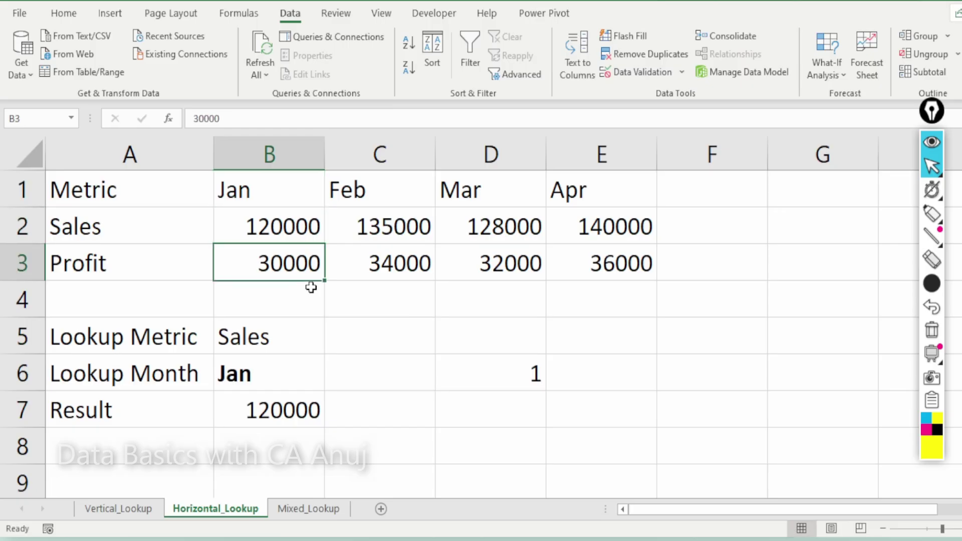
type("Profit")
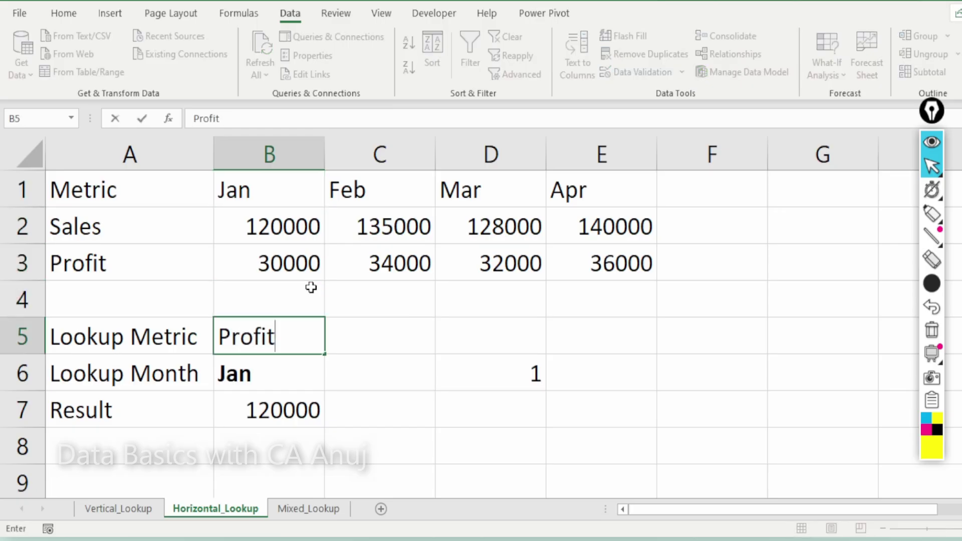
key("Return")
type("Apr")
key("Return")
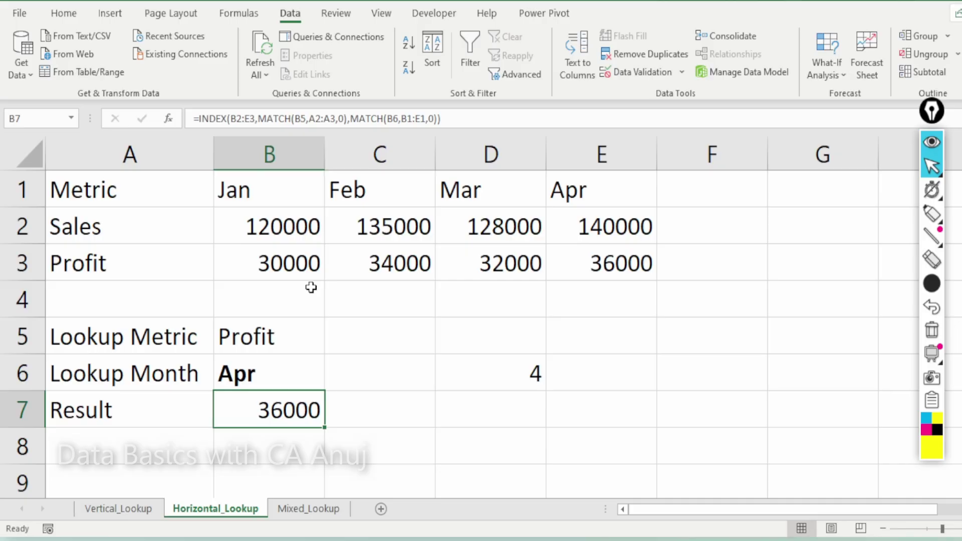
Step: Open the Mixed_Lookup sheet with its product-by-region sales table
key("ctrl+Page_Down")
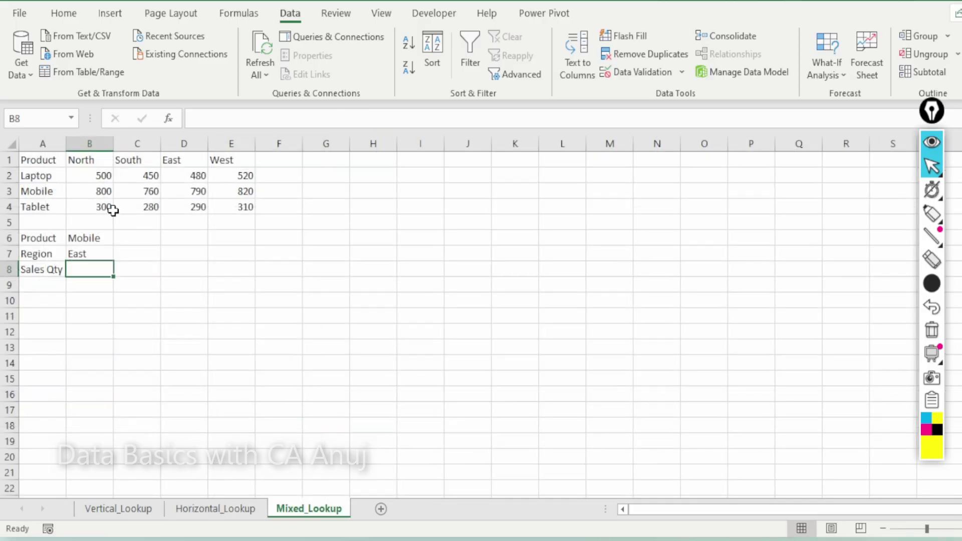
scroll(115, 214, "up", 5, "ctrl")
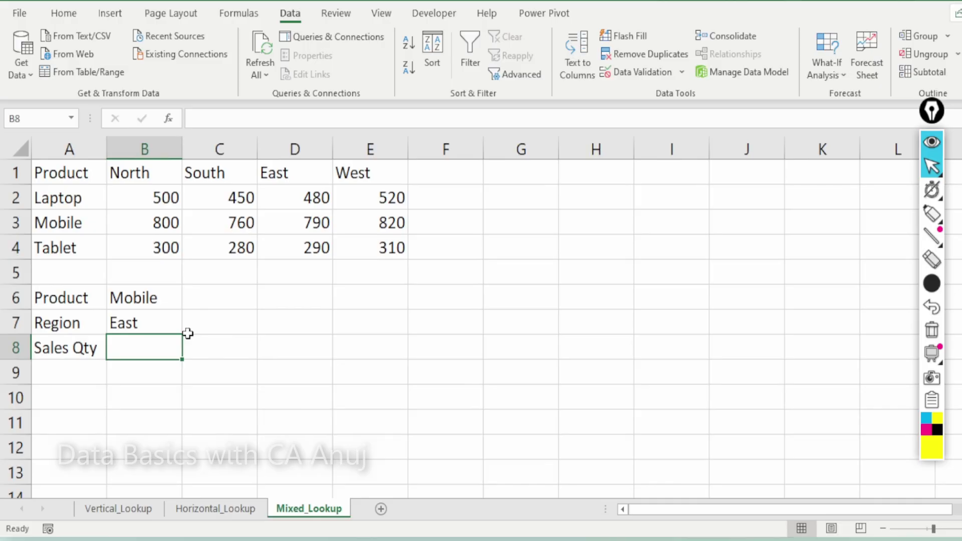
Step: Examine the region headers, product names and sales values, along with the Product and Region lookup inputs in B6 and B7
left_click(200, 301)
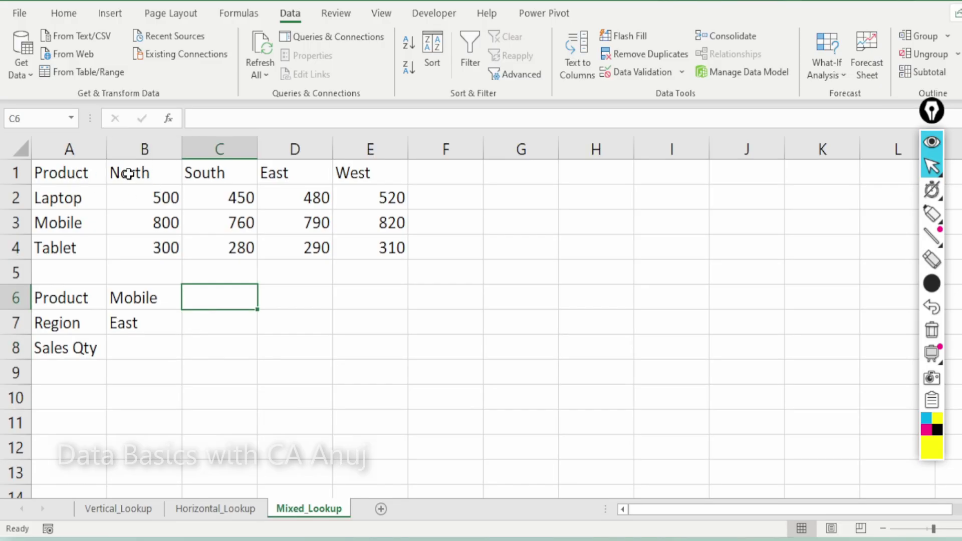
left_click_drag(129, 171, 205, 181)
left_click(145, 242)
left_click_drag(207, 179, 381, 176)
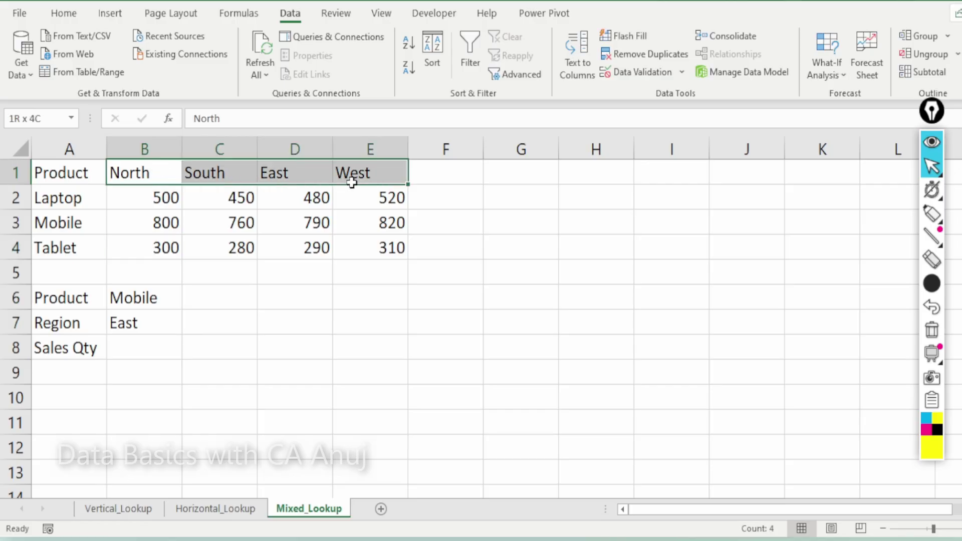
left_click(292, 238)
left_click_drag(75, 200, 83, 247)
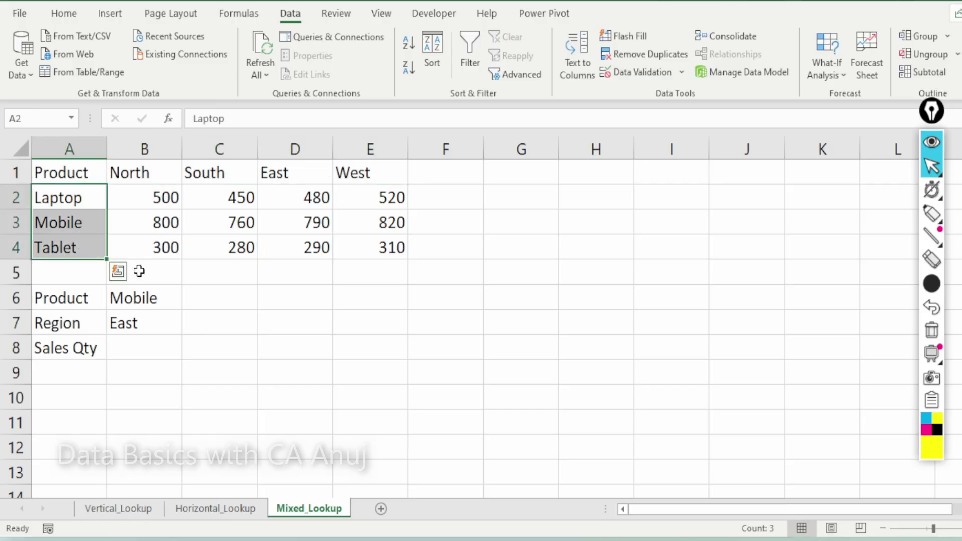
left_click(128, 272)
left_click_drag(150, 197, 370, 257)
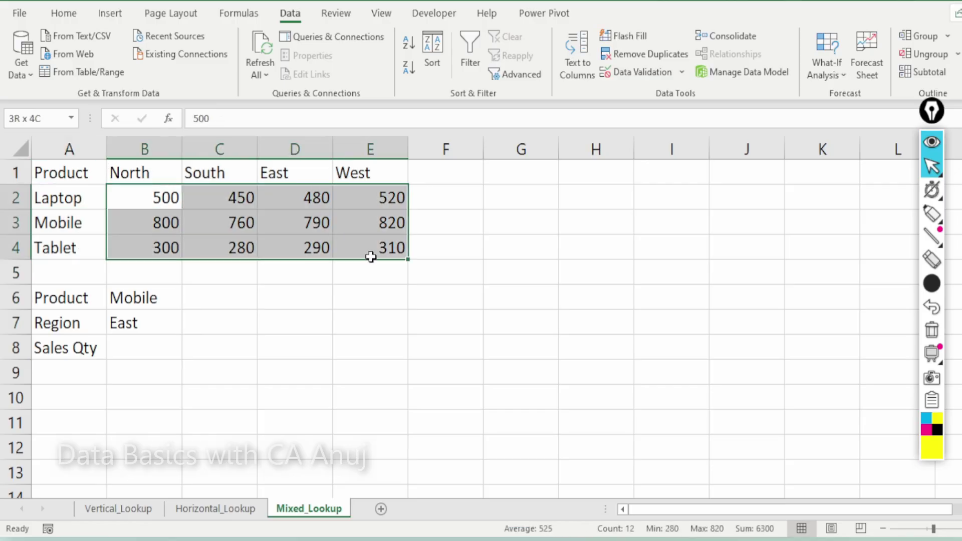
left_click(336, 297)
left_click(138, 299)
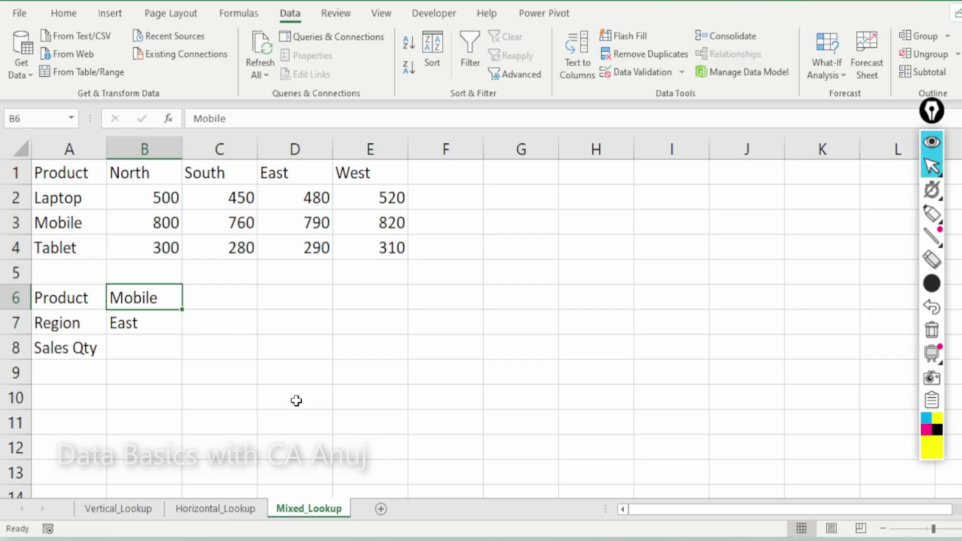
key("Down")
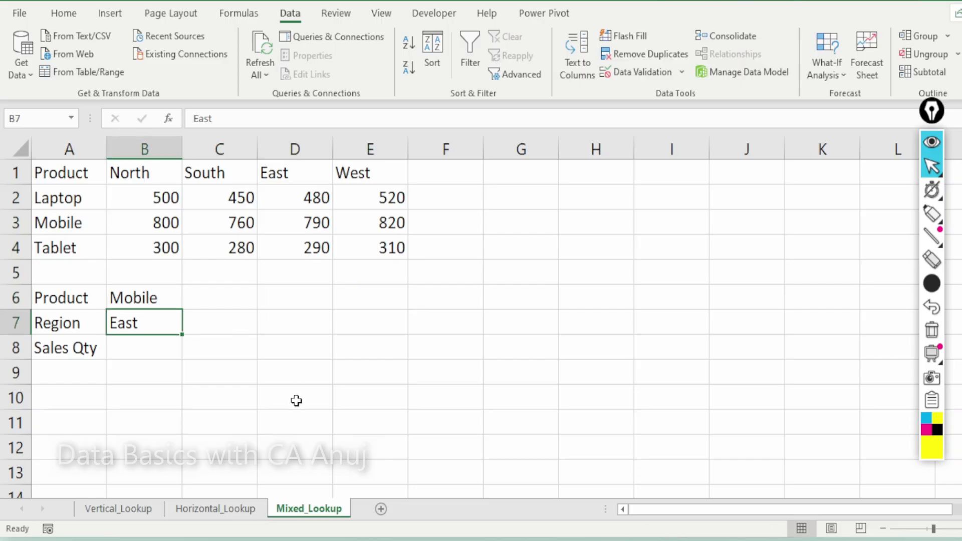
key("Up")
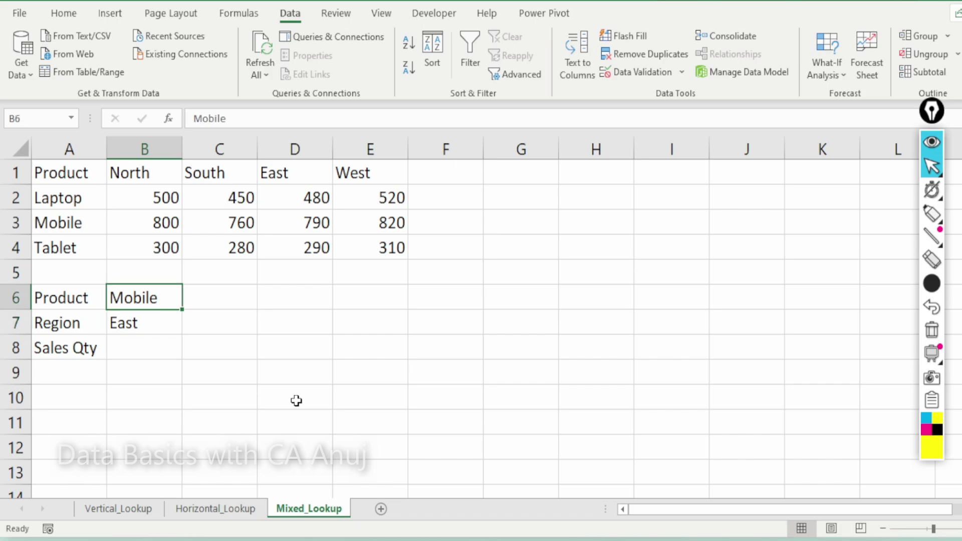
left_click(289, 433)
Step: Enter Laptop manually as the Product in B6
left_click(165, 291)
type("Lap")
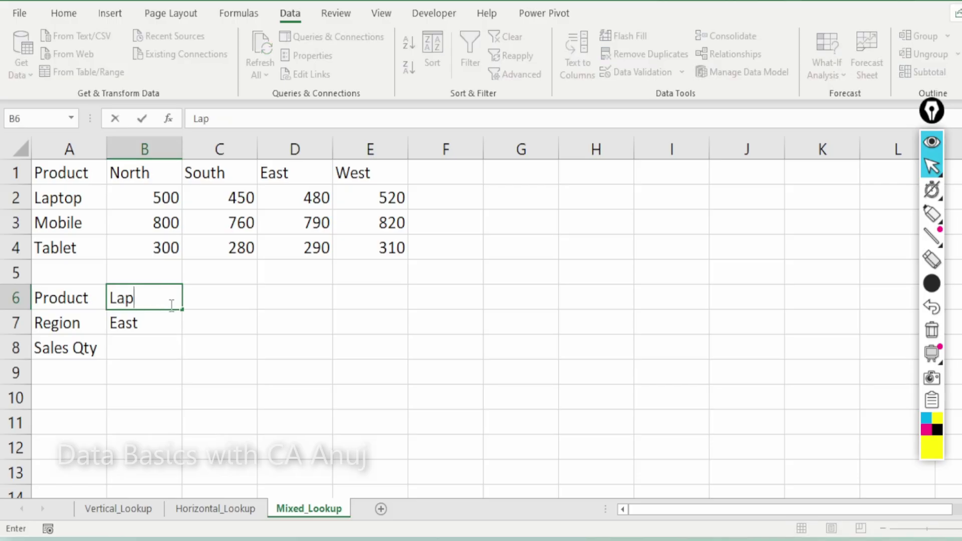
type("top")
key("Return")
double_click(170, 304)
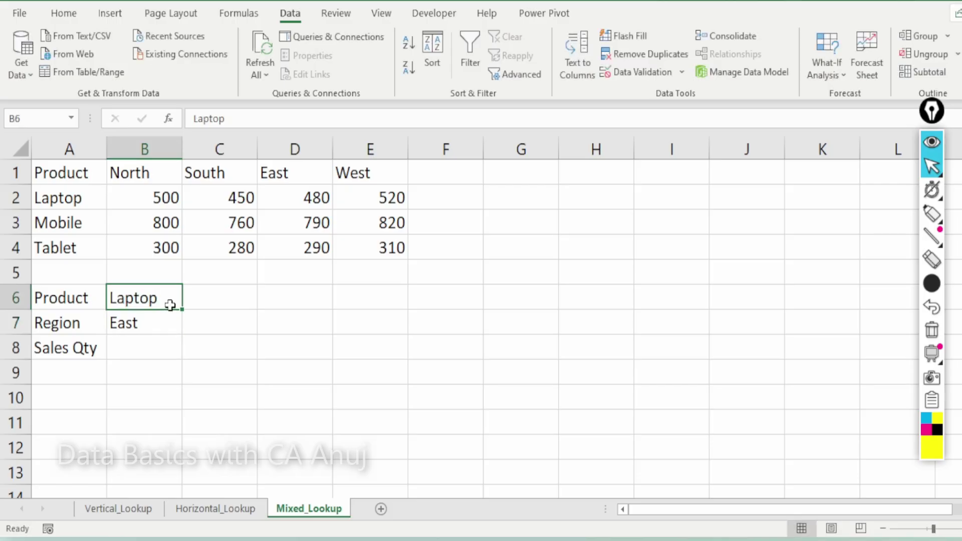
key("Return")
Step: Clear the Product in B6 and add List data validation to it, using product names A2:A4 as the source
left_click(170, 305)
key("Delete")
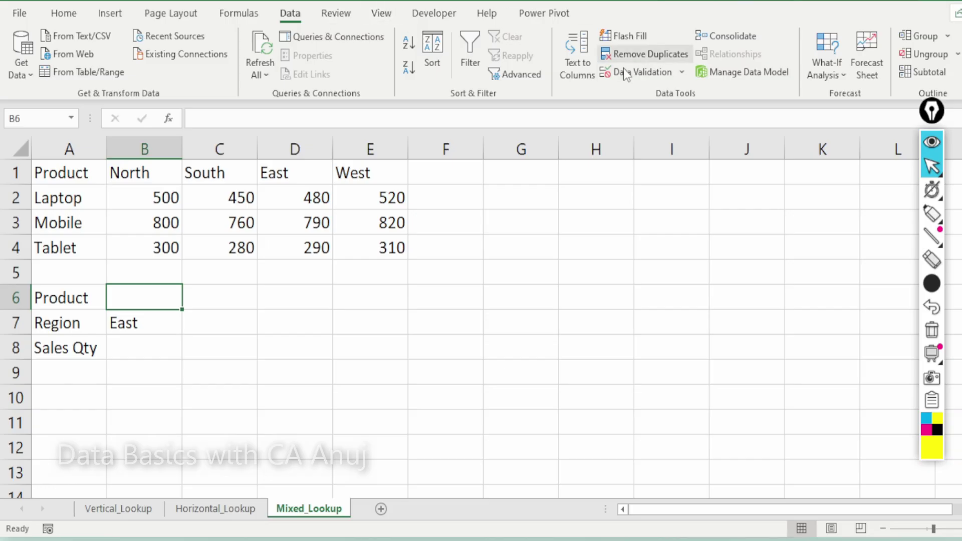
left_click(682, 74)
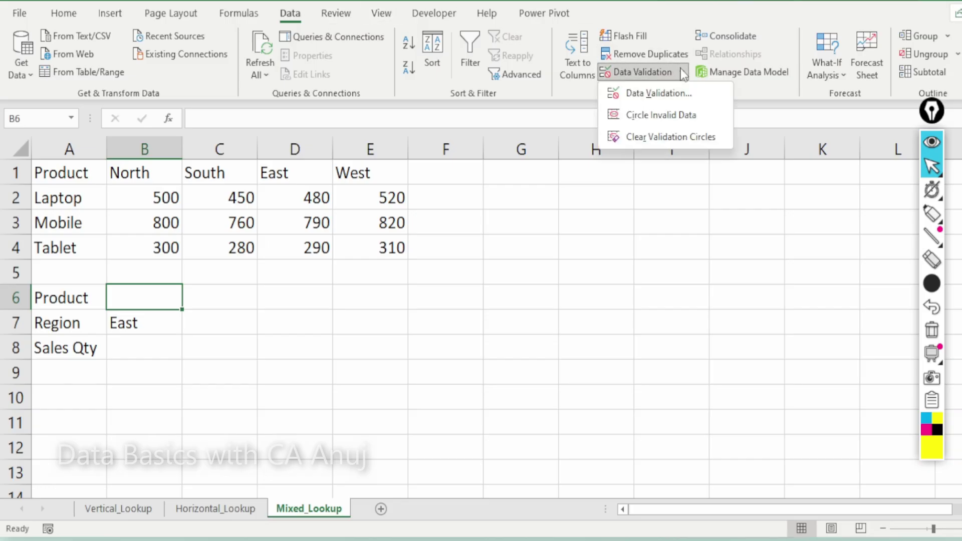
left_click(677, 95)
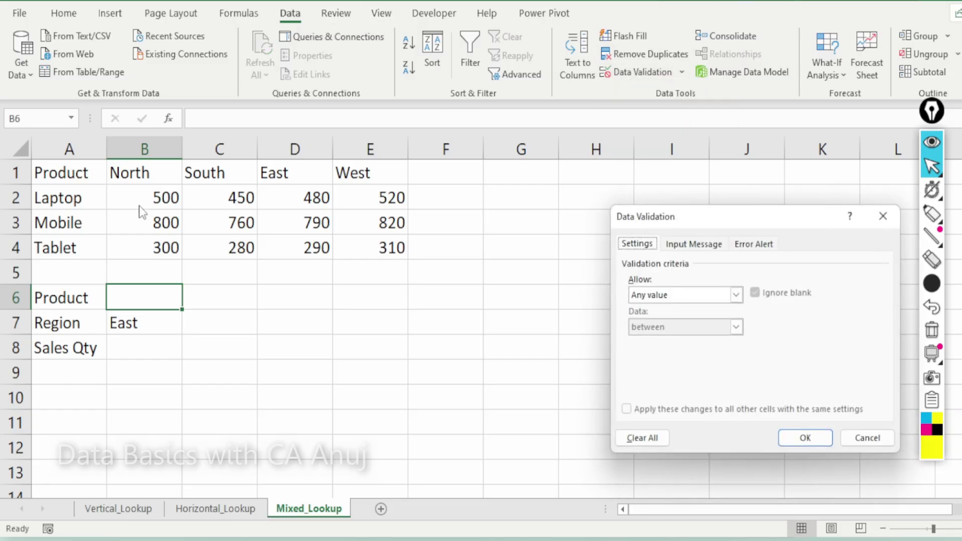
left_click(709, 297)
left_click(686, 342)
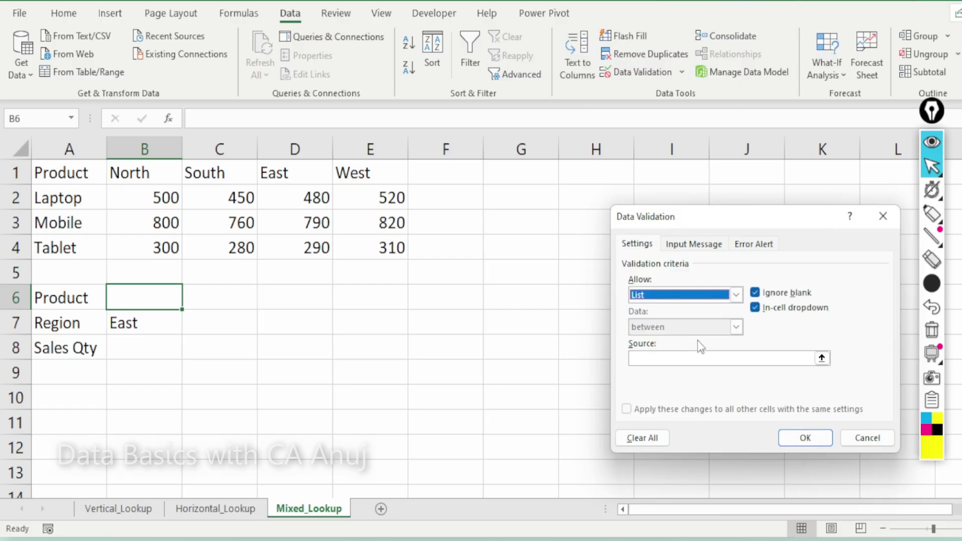
left_click(695, 357)
left_click_drag(51, 193, 58, 246)
key("Return")
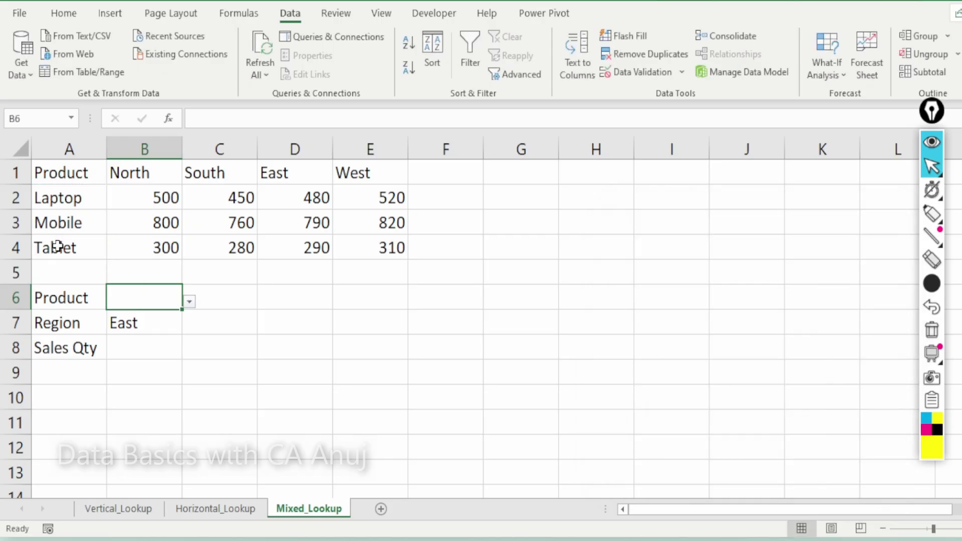
Step: Try Laptop and Mobile from the Product dropdown in B6, and set the Product to Tablet
left_click(193, 301)
left_click(160, 319)
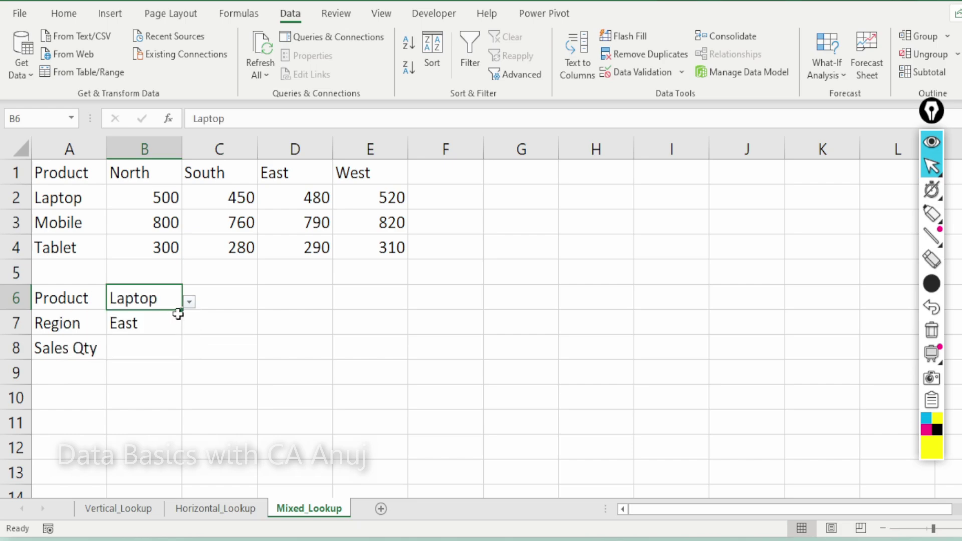
left_click(189, 302)
left_click(164, 335)
left_click(189, 302)
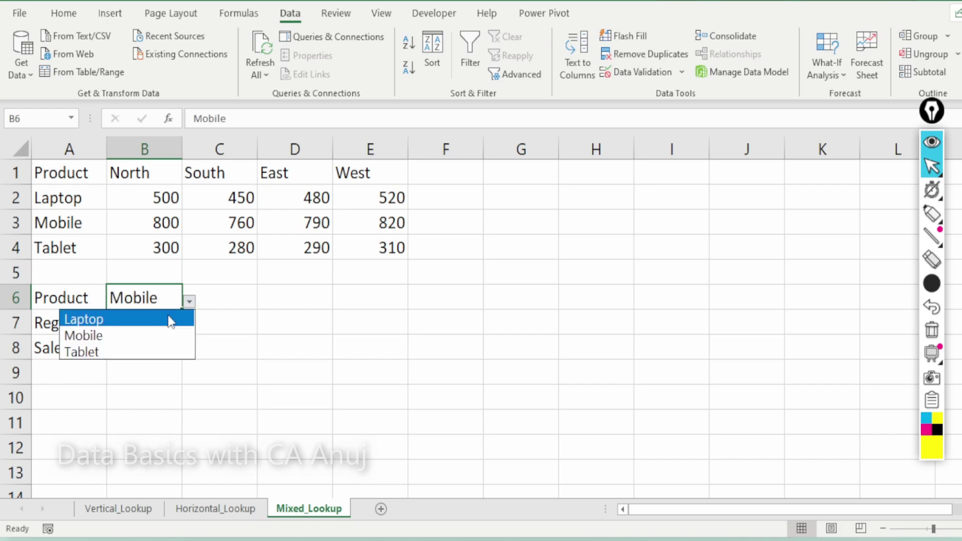
left_click(140, 349)
left_click(201, 300)
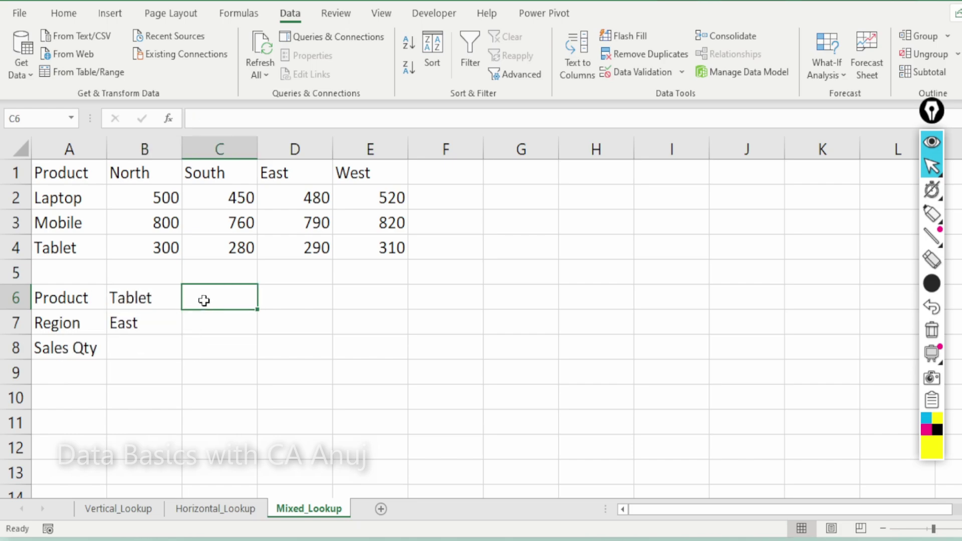
left_click(171, 299)
Step: Clear the Region in B7 and set its data validation to allow a List
left_click(147, 328)
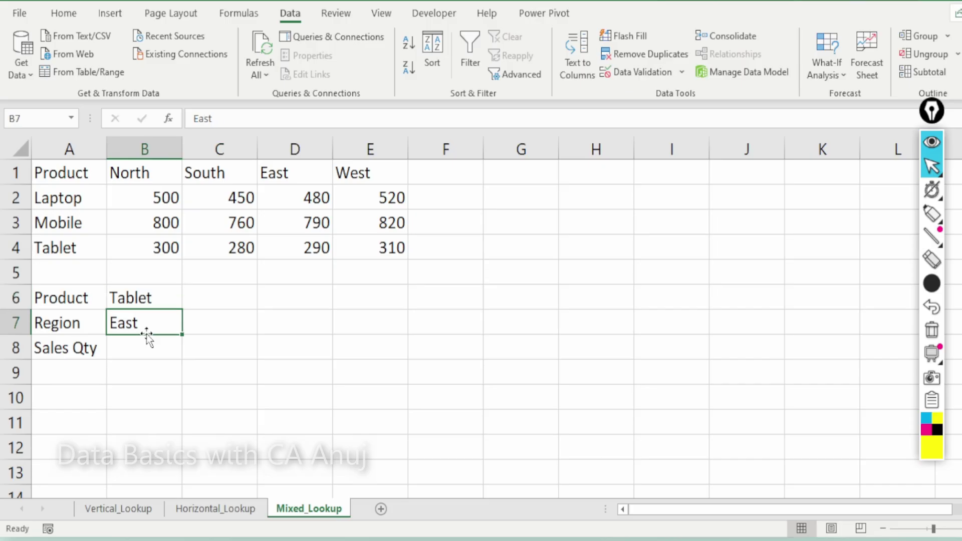
key("Delete")
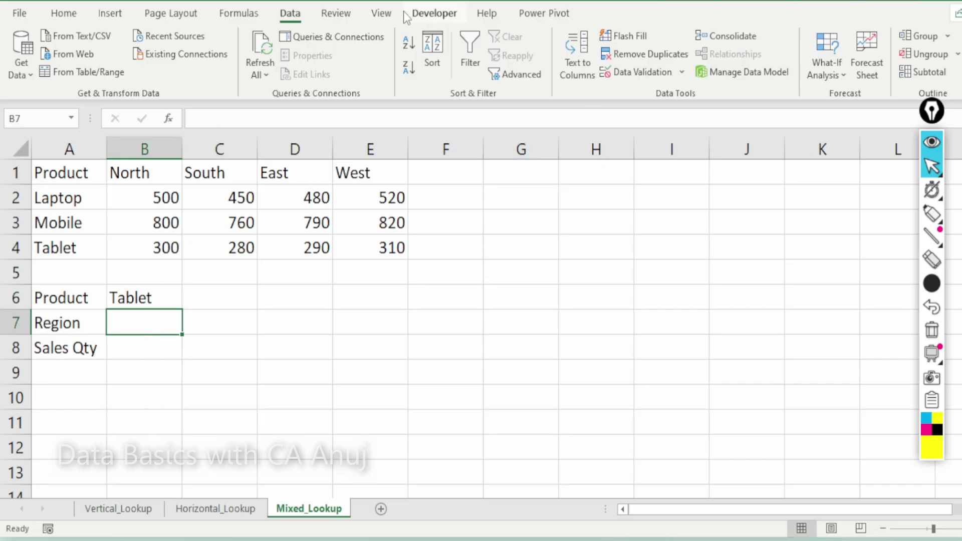
left_click(682, 74)
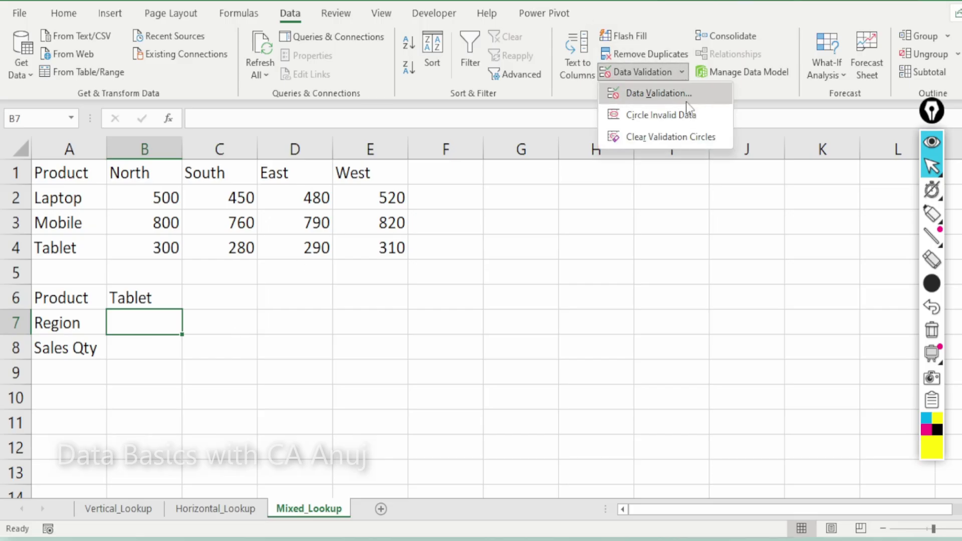
left_click(684, 96)
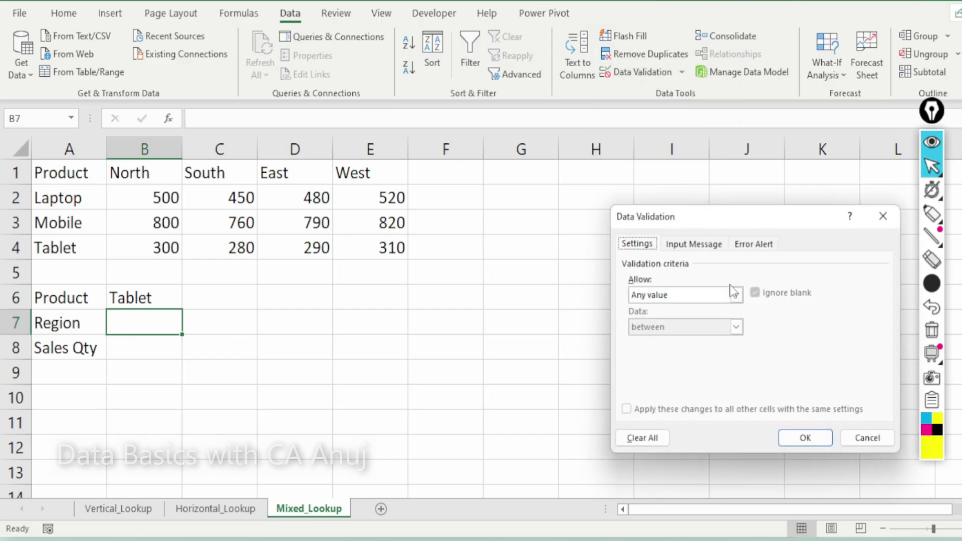
left_click(734, 294)
left_click(687, 346)
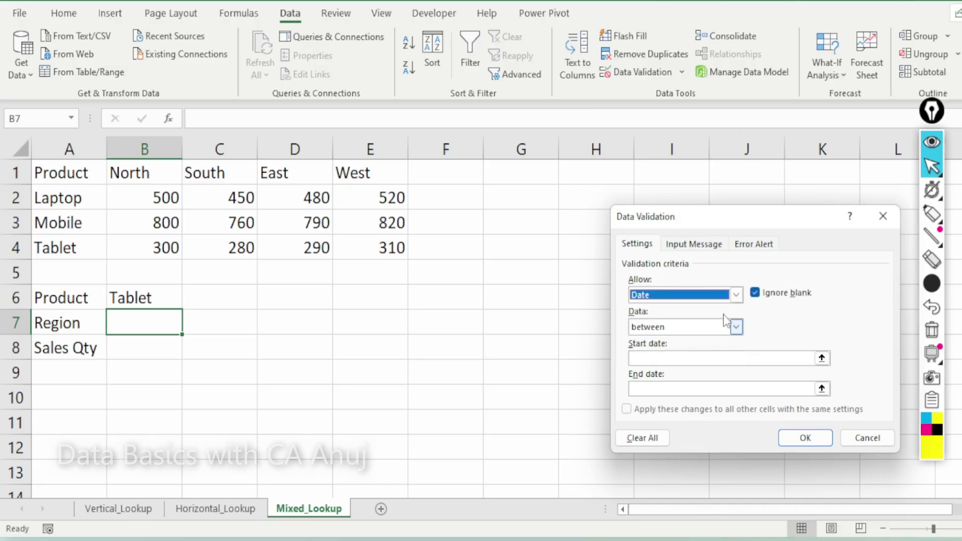
left_click(736, 294)
left_click(688, 343)
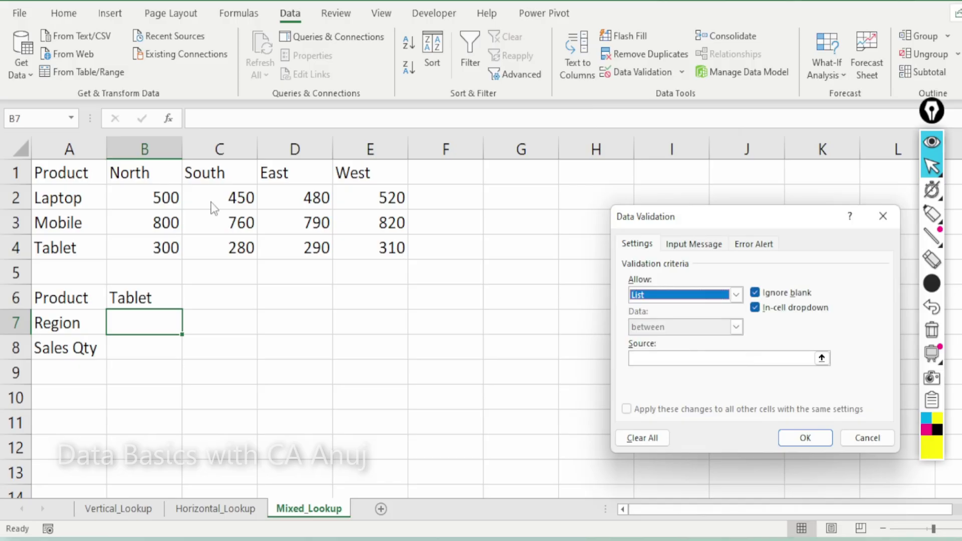
Step: Use region headers B1:E1 as the source of B7's validation list, and choose South as the Region
left_click(645, 359)
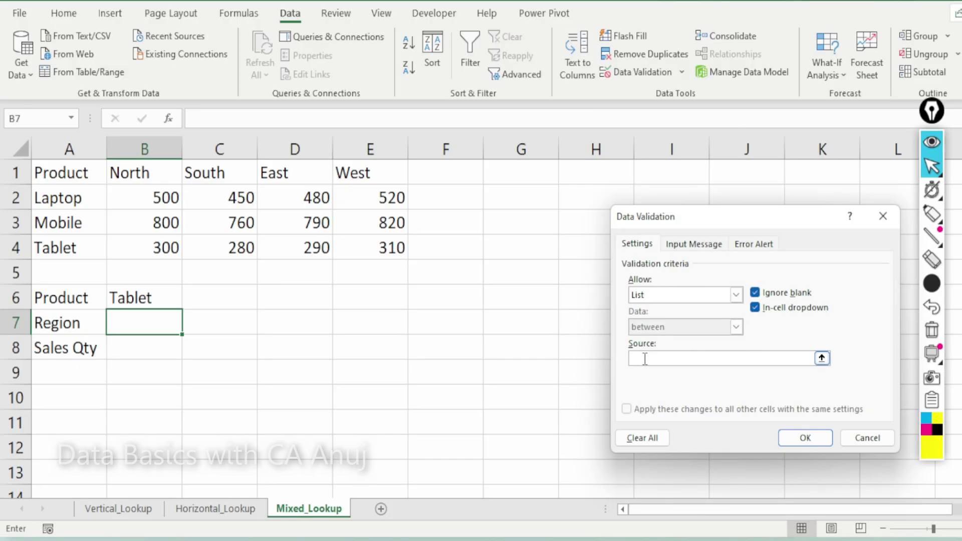
left_click(163, 172)
key("shift+Right")
key("shift+Right")
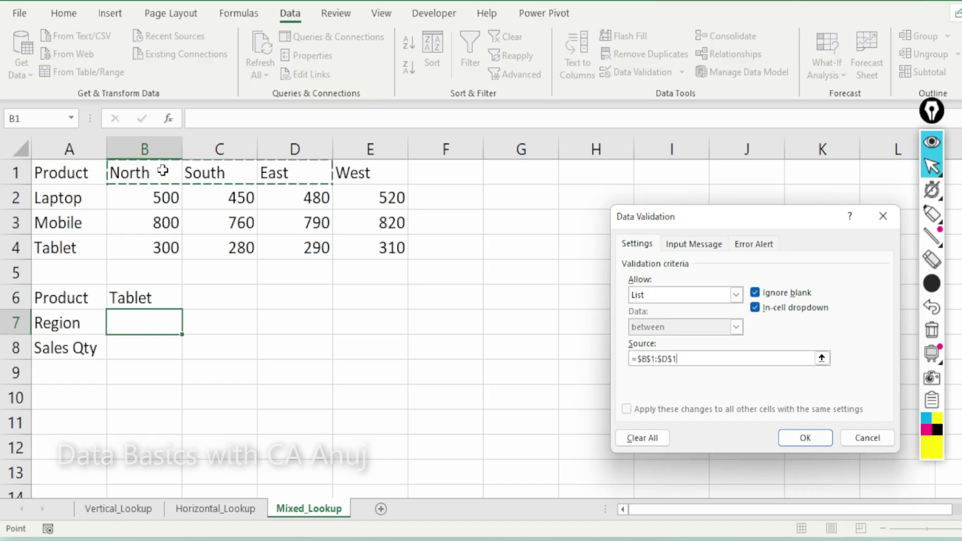
key("shift+Right")
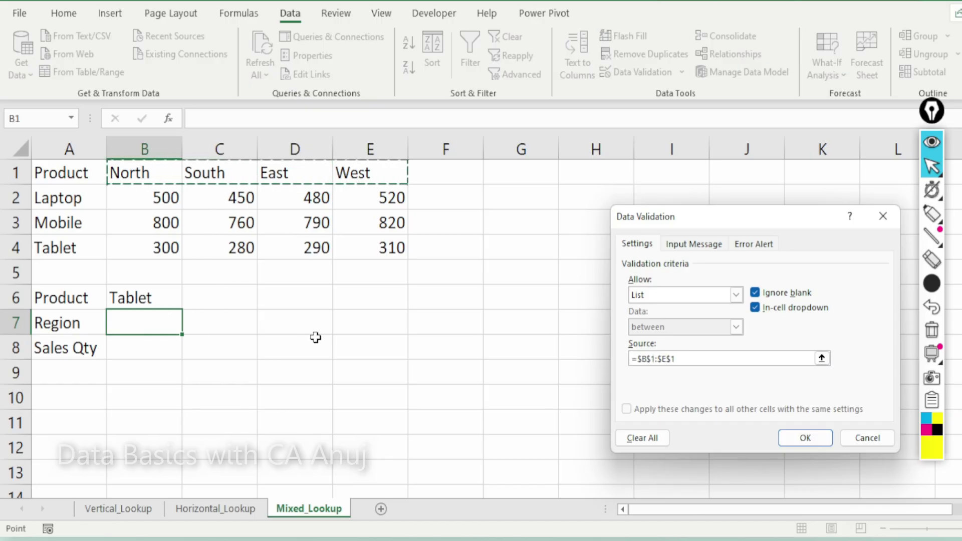
key("Return")
left_click(189, 327)
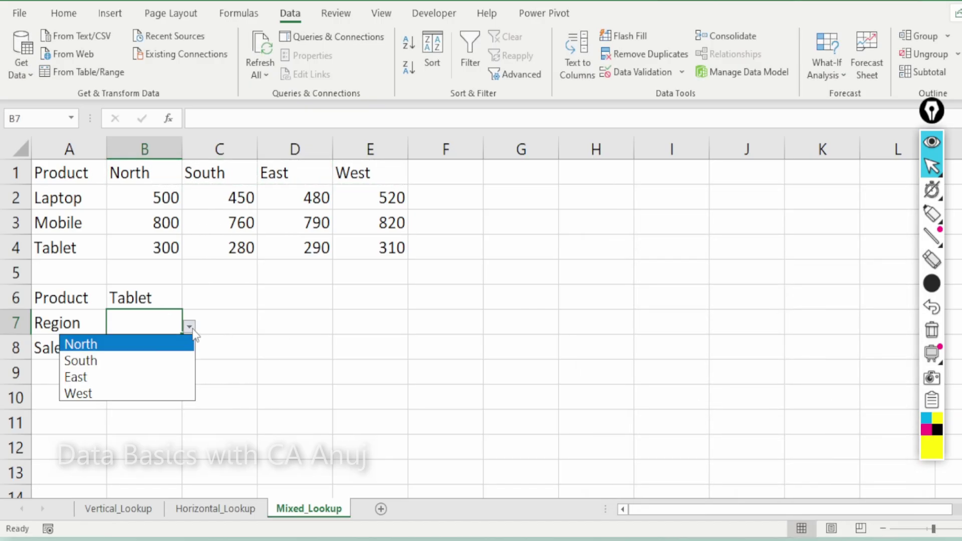
left_click(131, 360)
Step: Enter =INDEX(B2:E4,3,2) in B8 to return the Sales Qty for Tablet in South
left_click(159, 347)
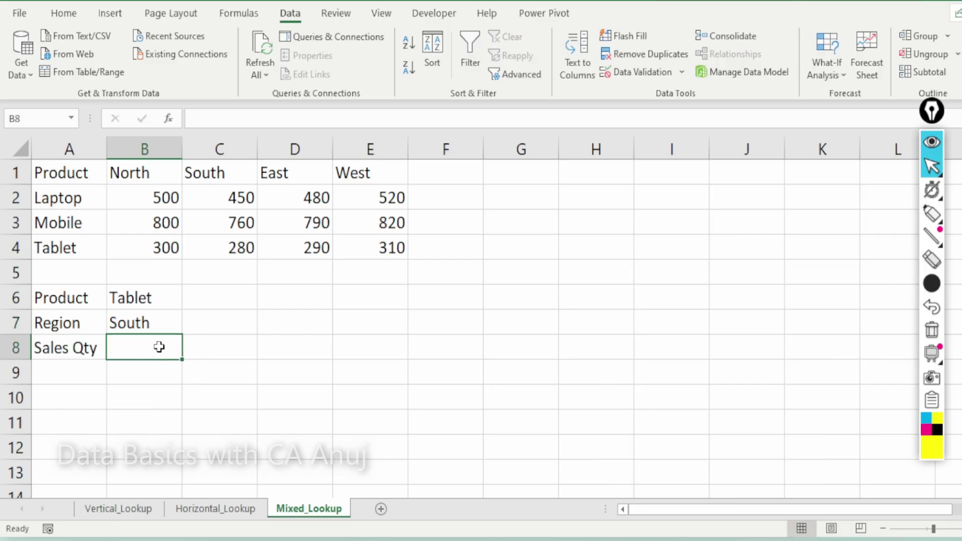
left_click_drag(164, 195, 386, 257)
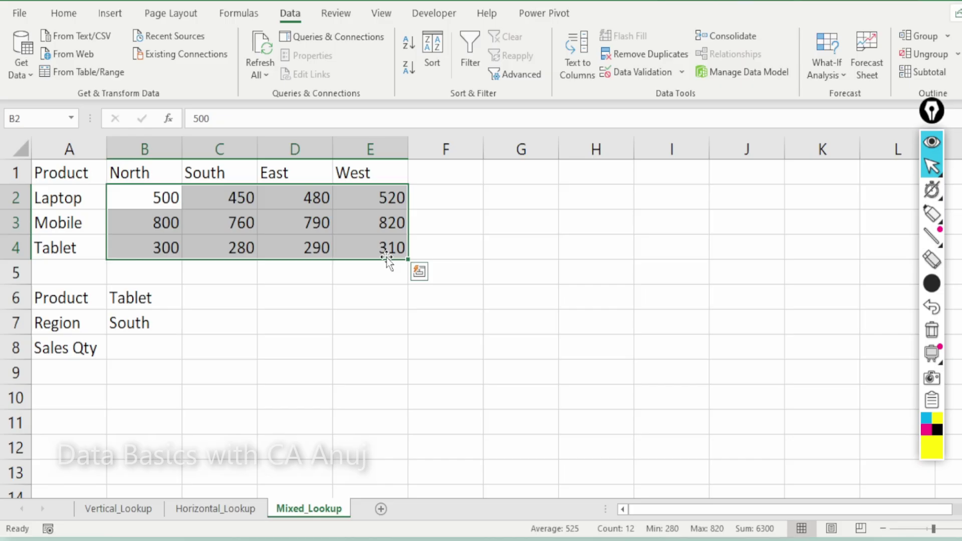
left_click(153, 342)
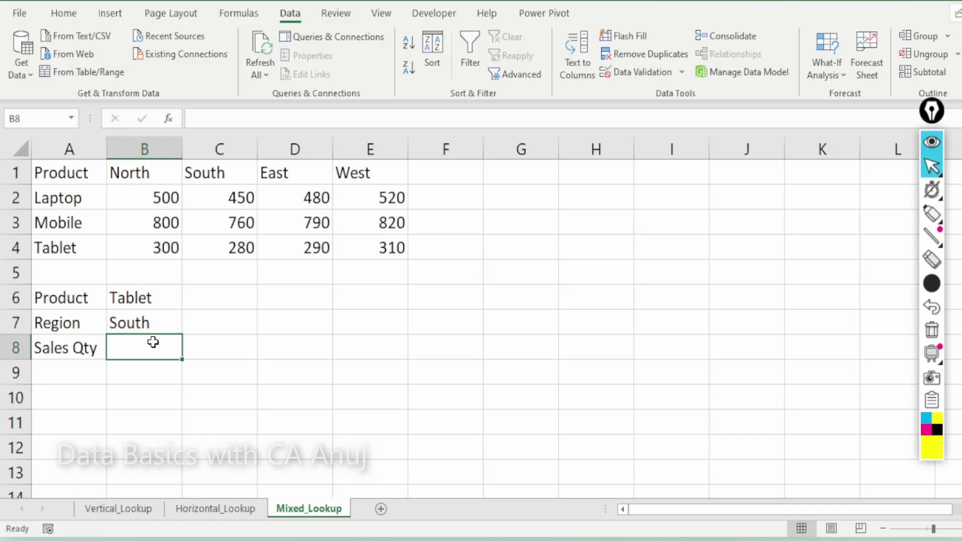
type("=index(")
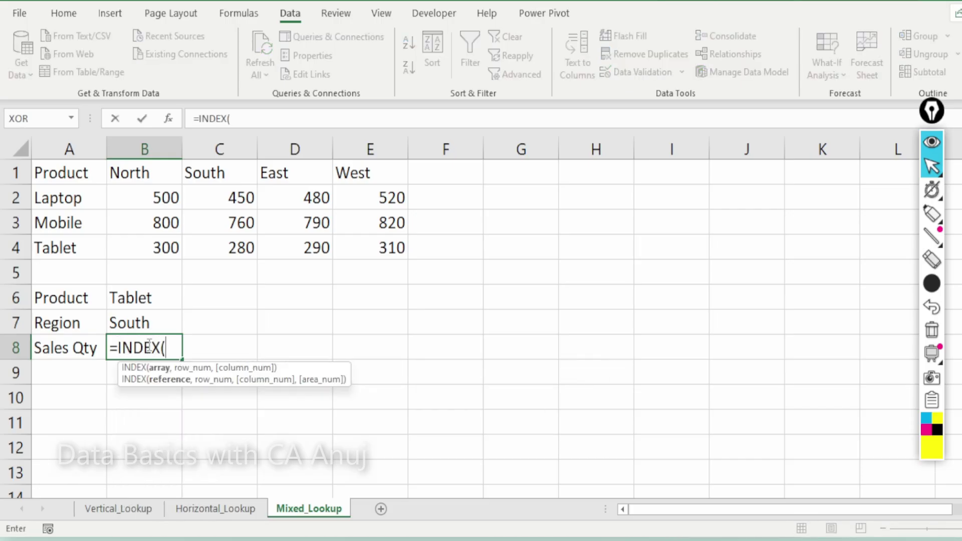
left_click_drag(166, 196, 391, 249)
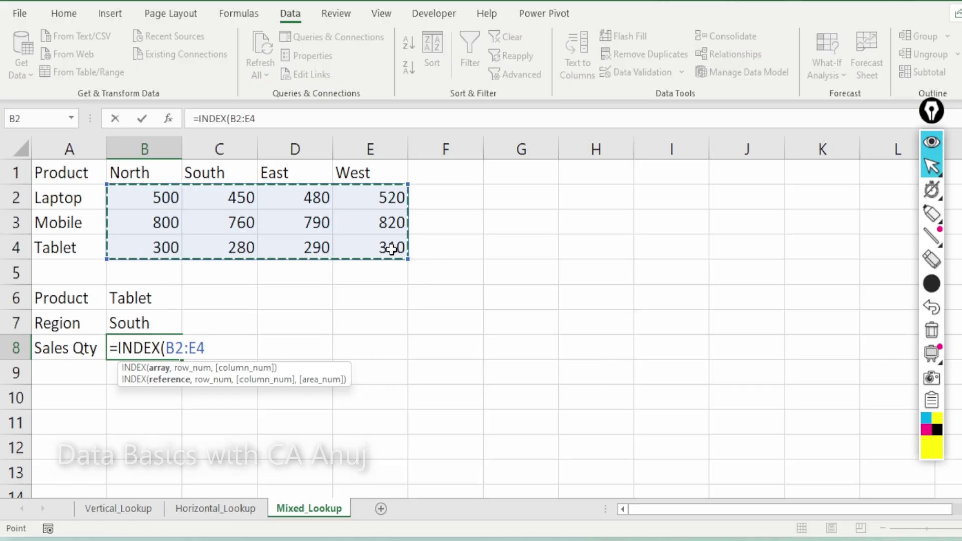
type(",")
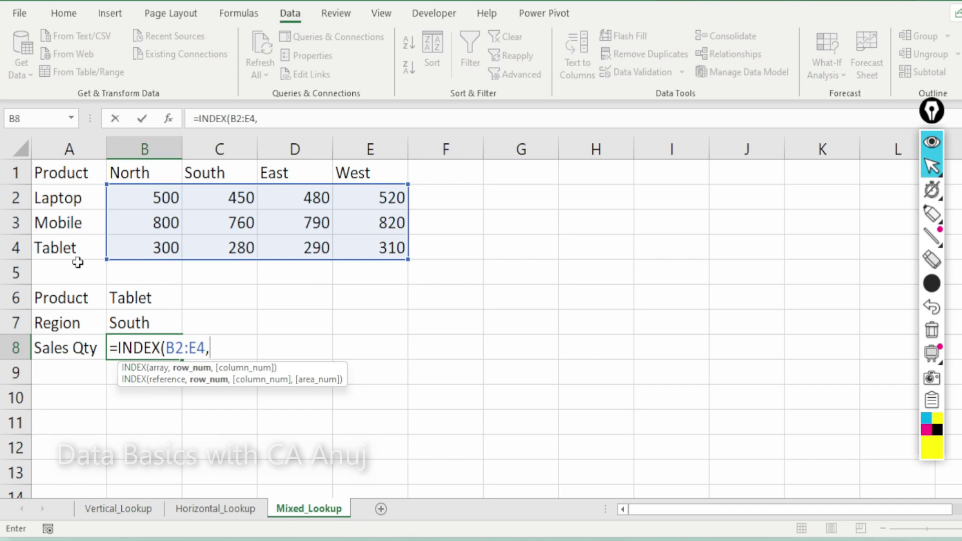
type("3,")
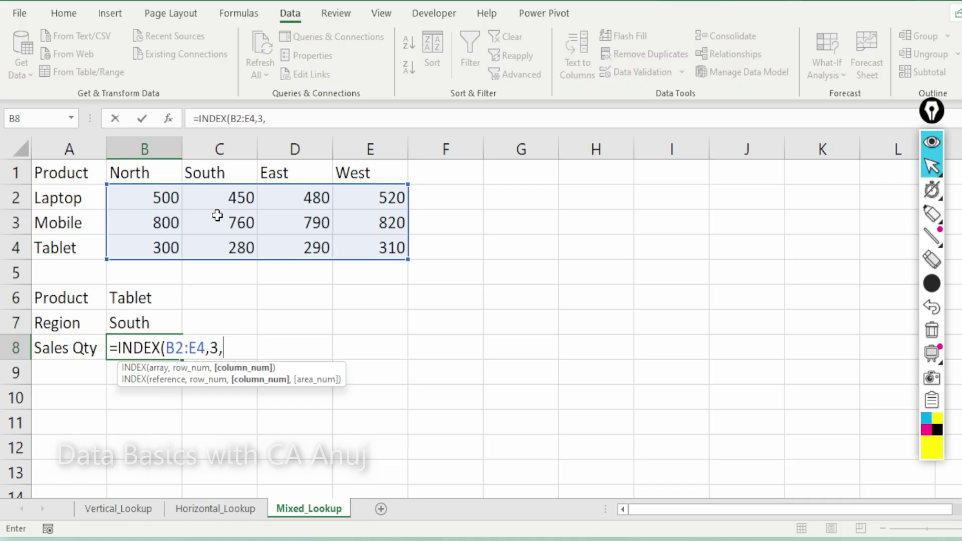
type("2)")
key("Return")
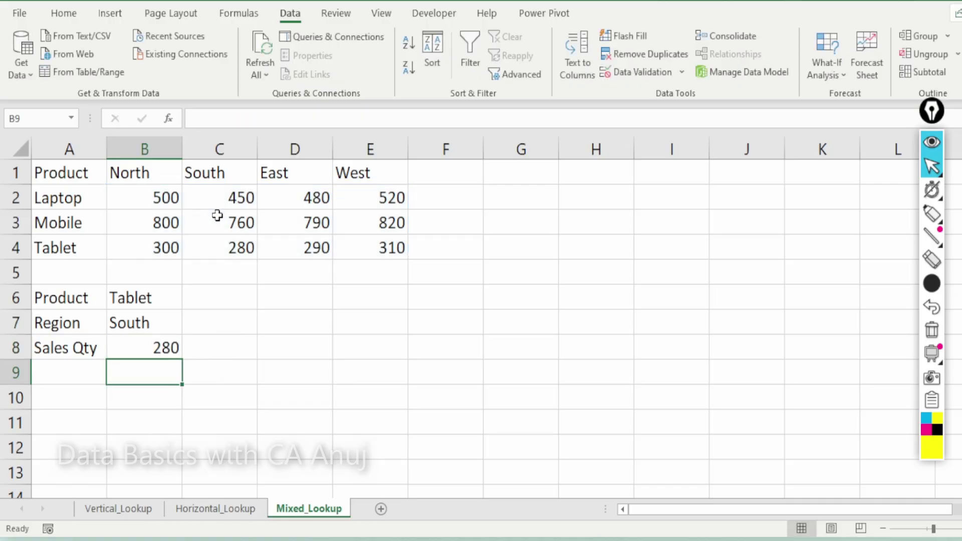
Step: Try North from the Region dropdown in B7, and set the Region back to South
key("Up")
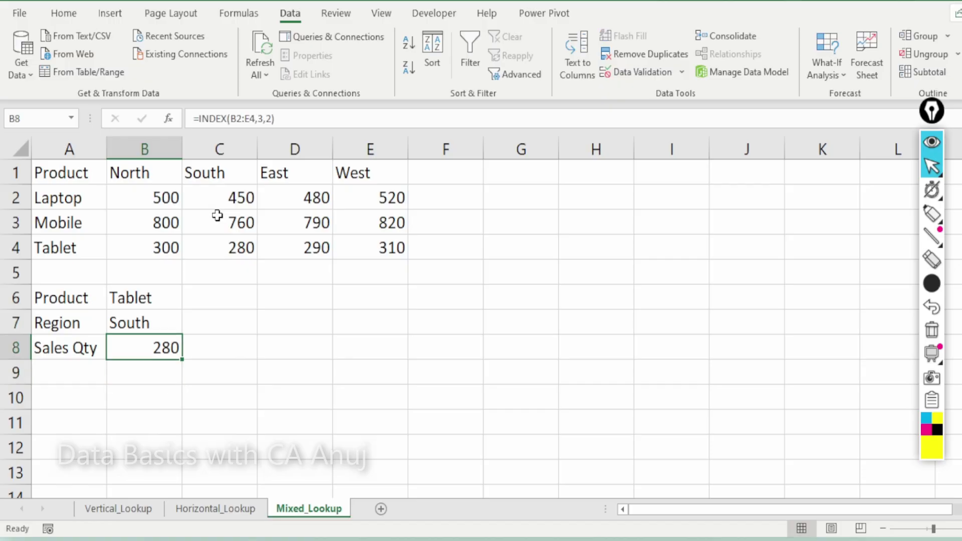
left_click(233, 247)
left_click(154, 297)
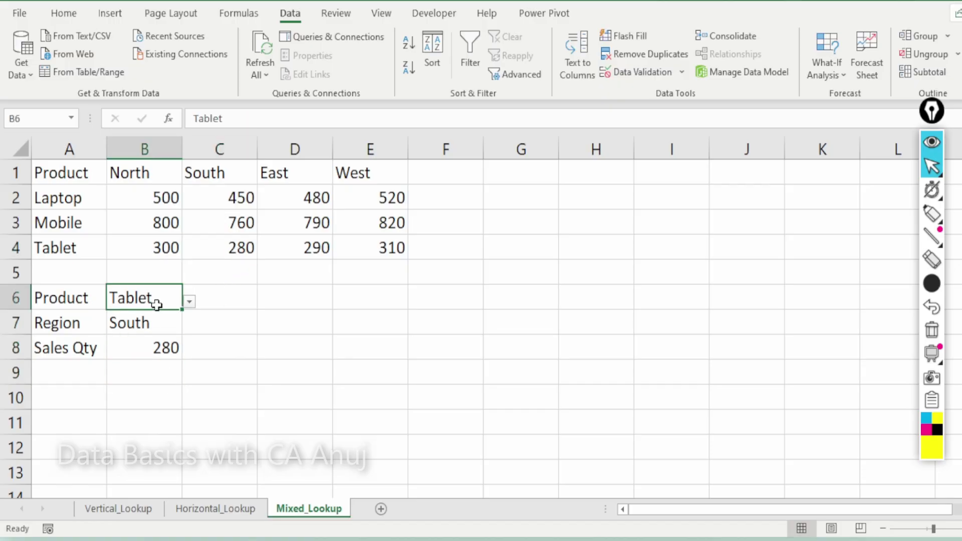
left_click(156, 322)
left_click(188, 326)
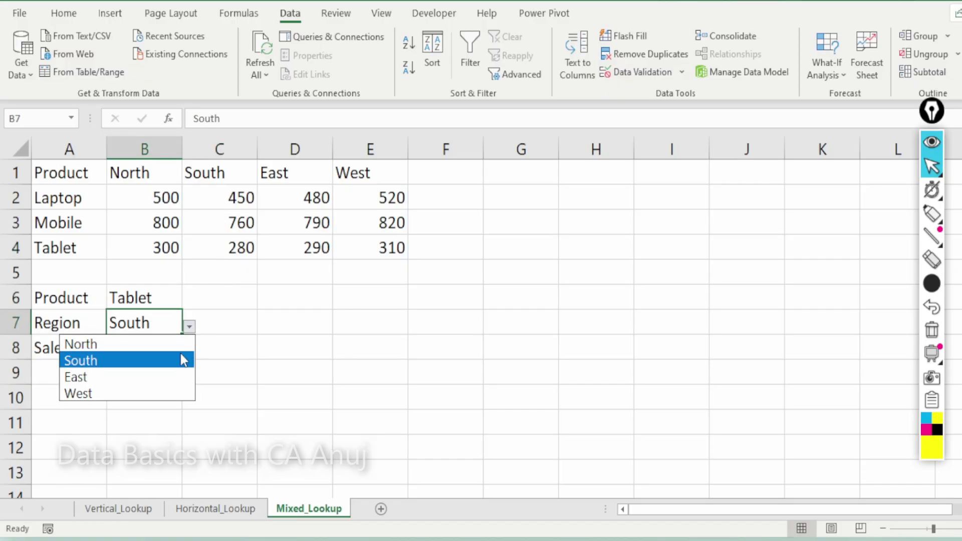
left_click(176, 352)
left_click(188, 326)
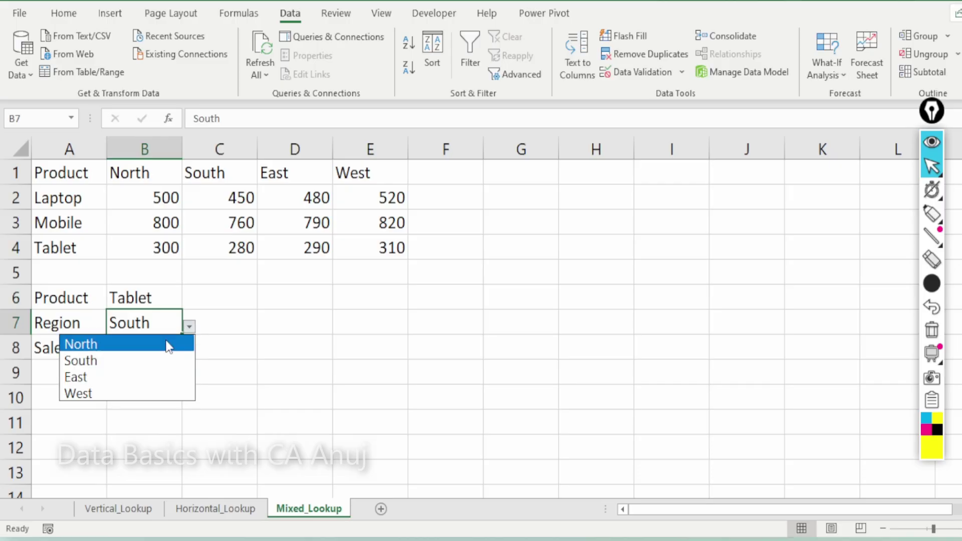
left_click(167, 344)
left_click(189, 326)
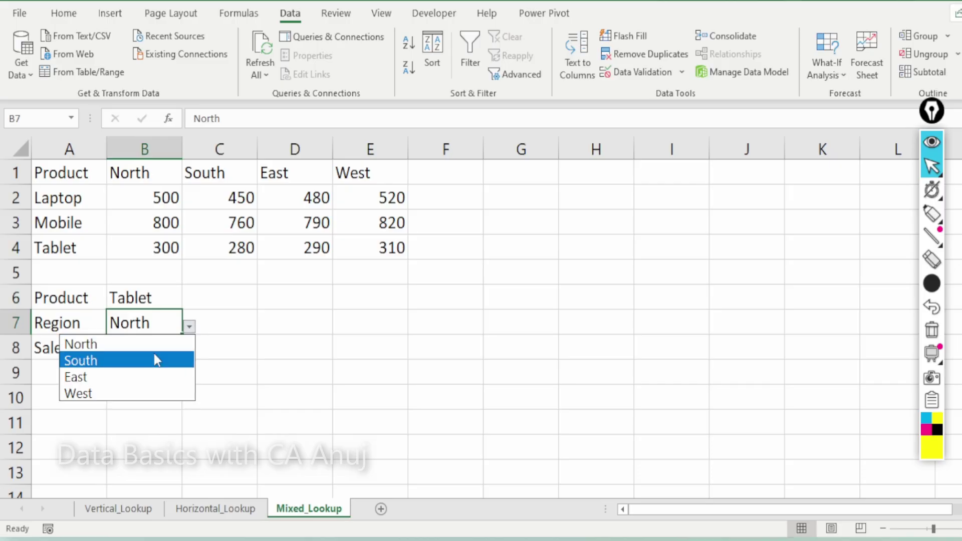
left_click(154, 353)
left_click(161, 353)
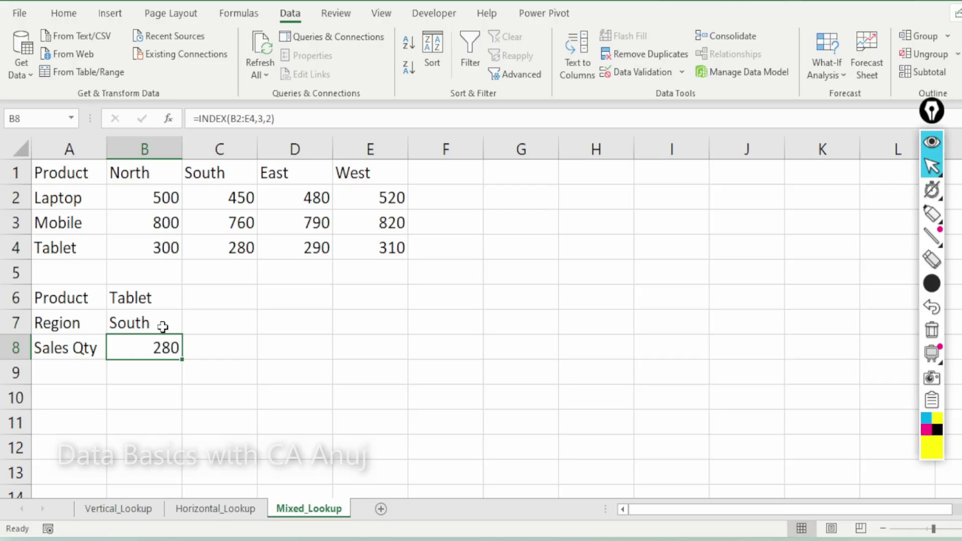
Step: Enter =MATCH(B6,A2:A4,0) in D7 to return the selected Product's position in the product list
key("Right")
key("Right")
key("Up")
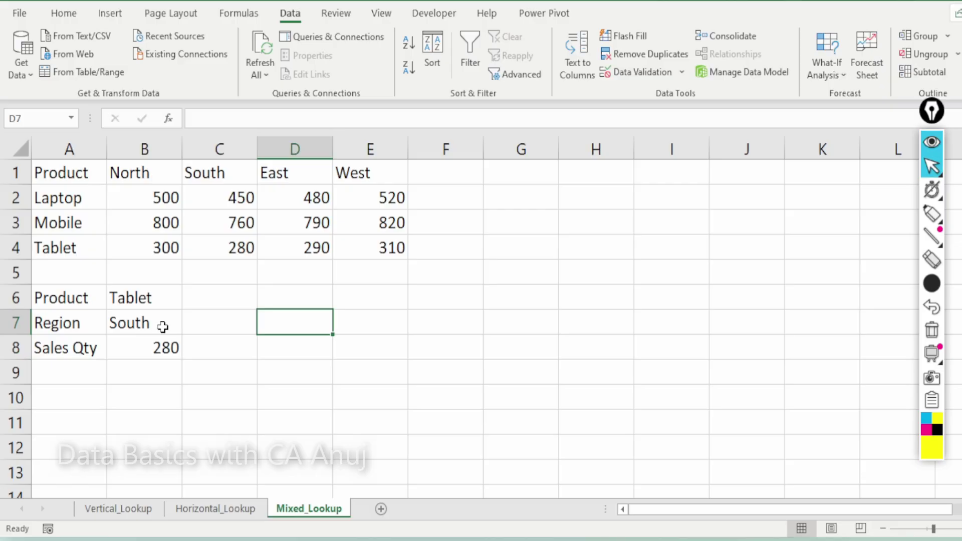
type("Mat")
key("Escape")
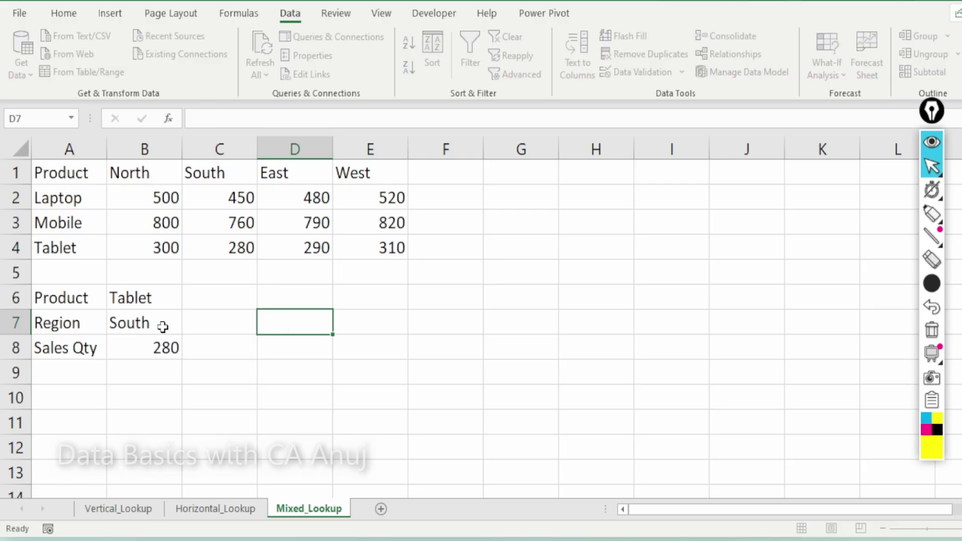
type("=Match")
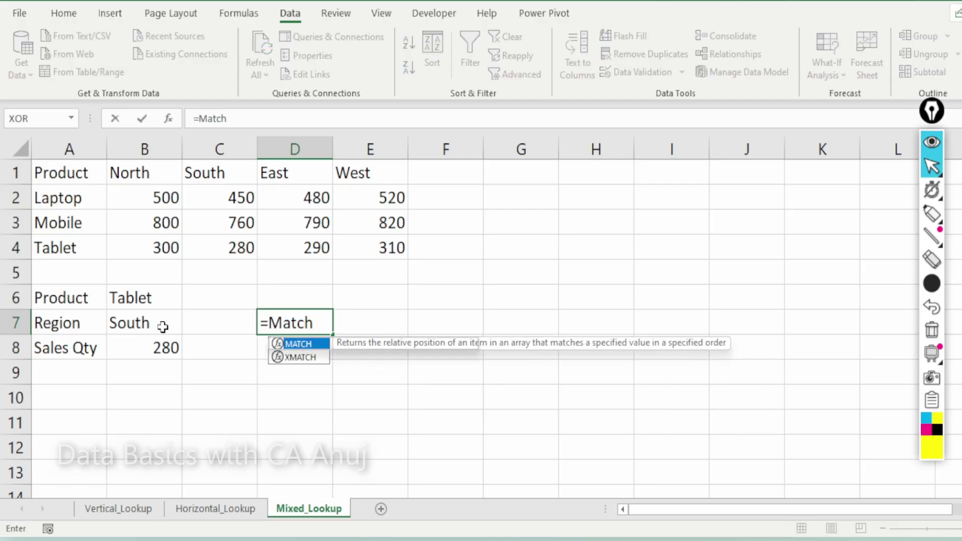
key("Tab")
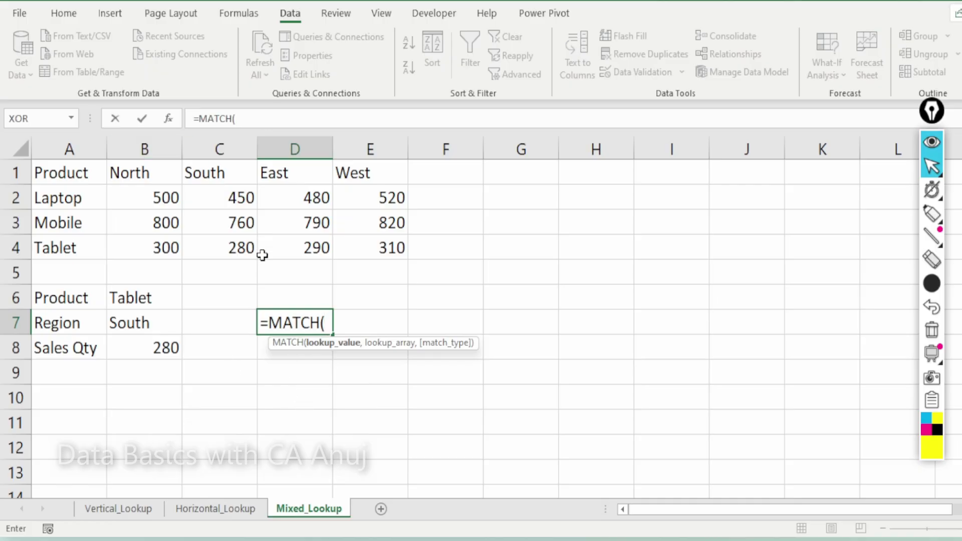
left_click(157, 302)
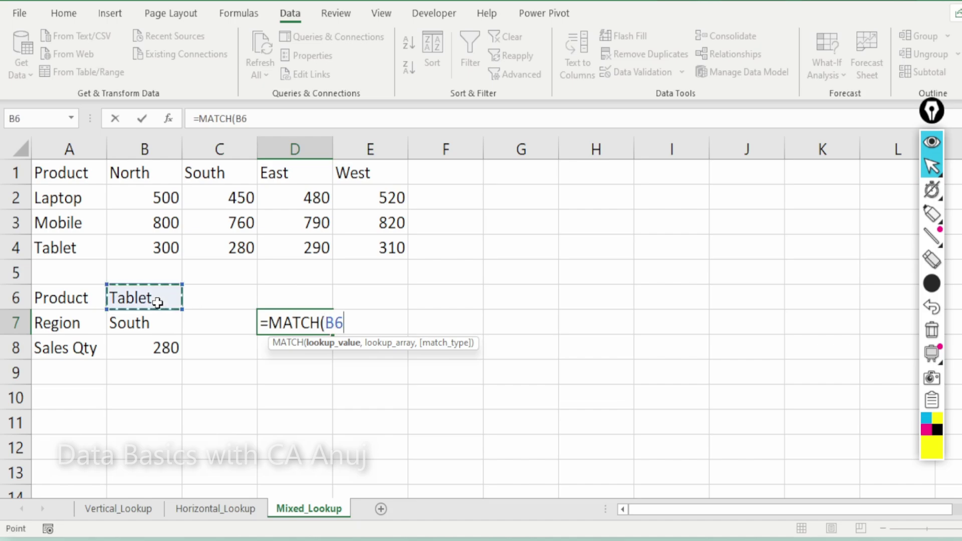
type(",")
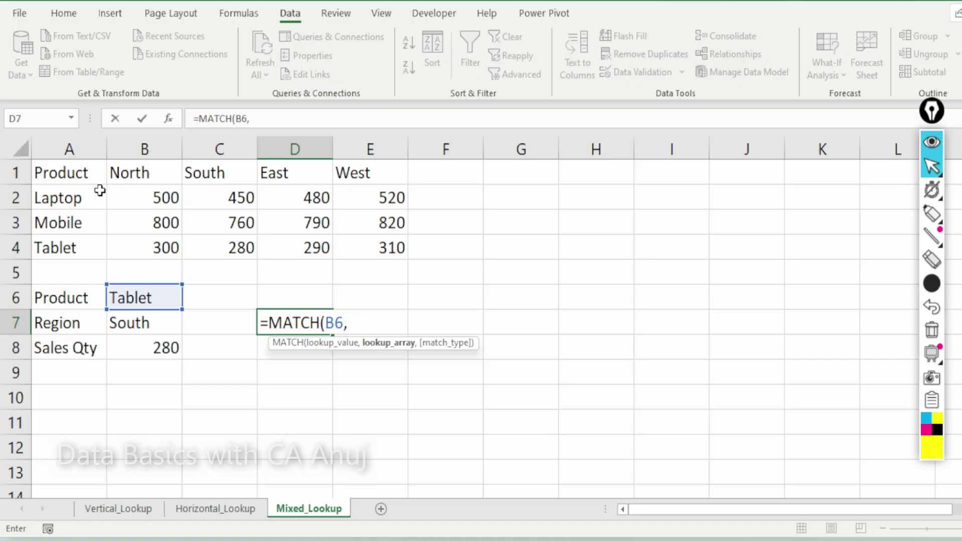
left_click(89, 195)
left_click_drag(90, 195, 89, 239)
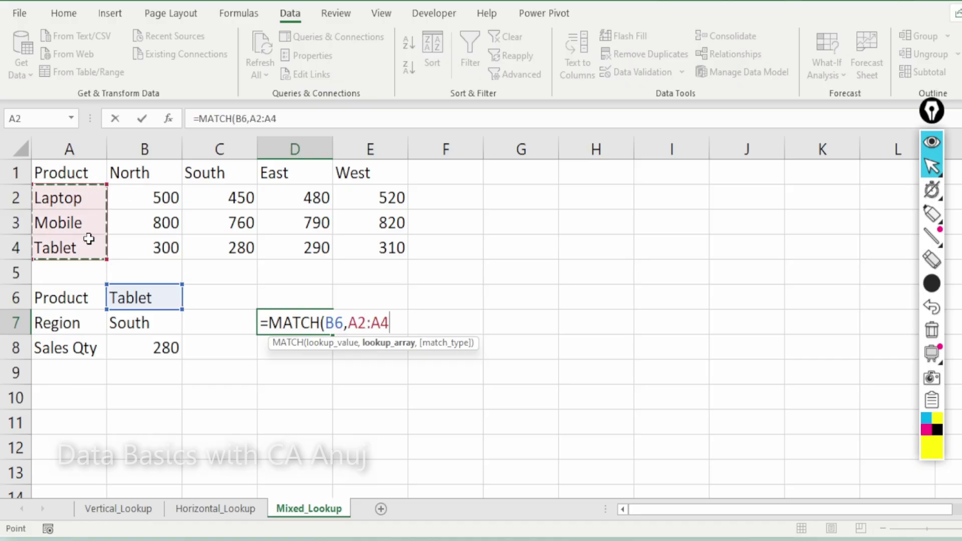
type(",")
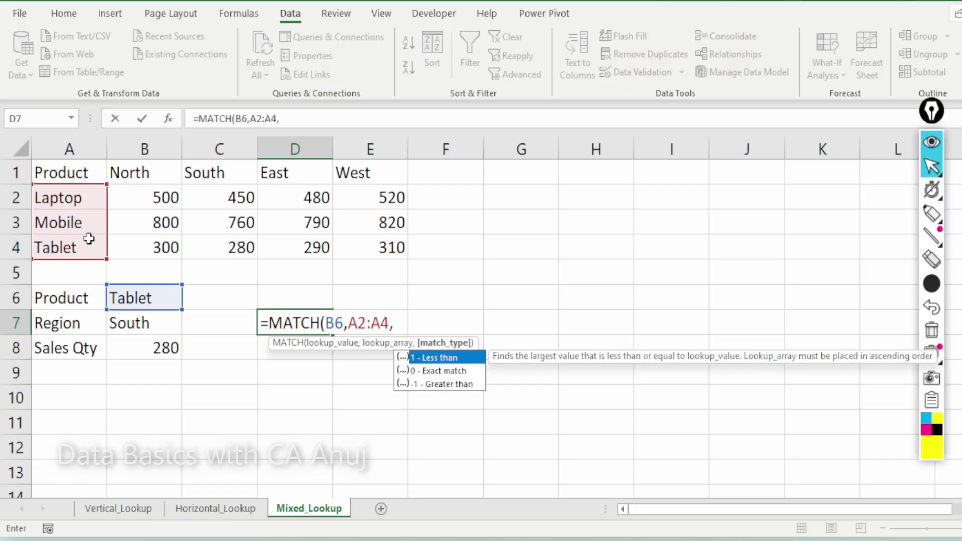
type(")")
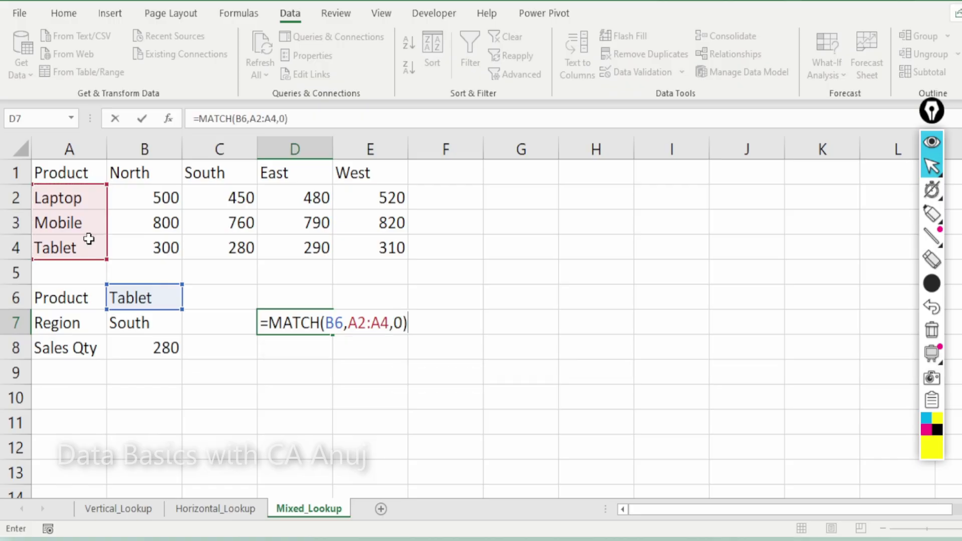
key("Return")
key("Up")
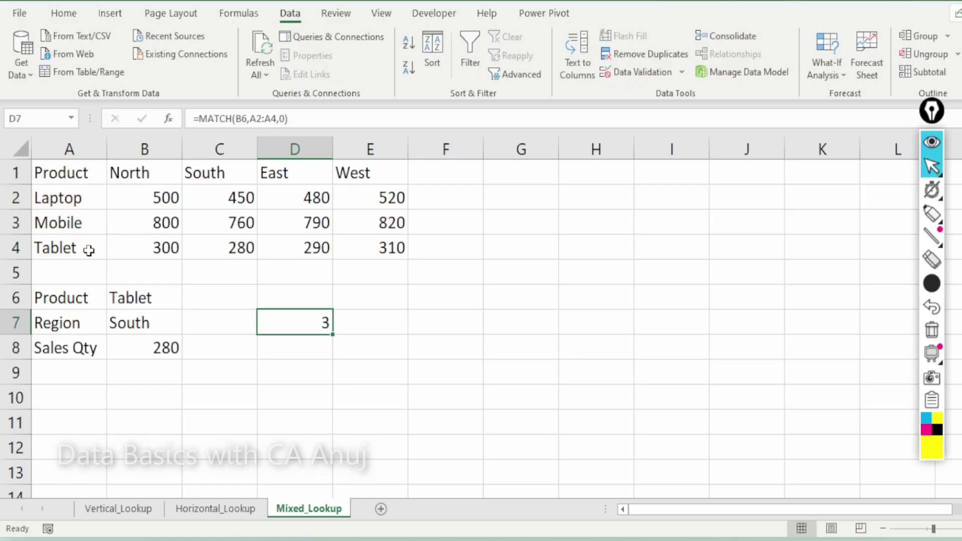
Step: Test the MATCH formula by choosing Laptop and Mobile as the Product in B6, and set it back to Tablet
left_click(134, 299)
left_click(189, 301)
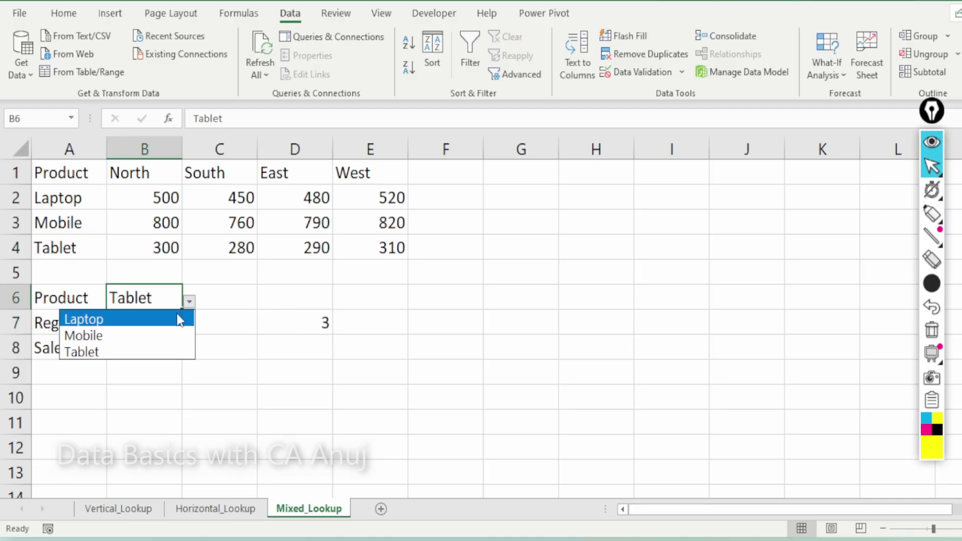
left_click(181, 317)
left_click(190, 301)
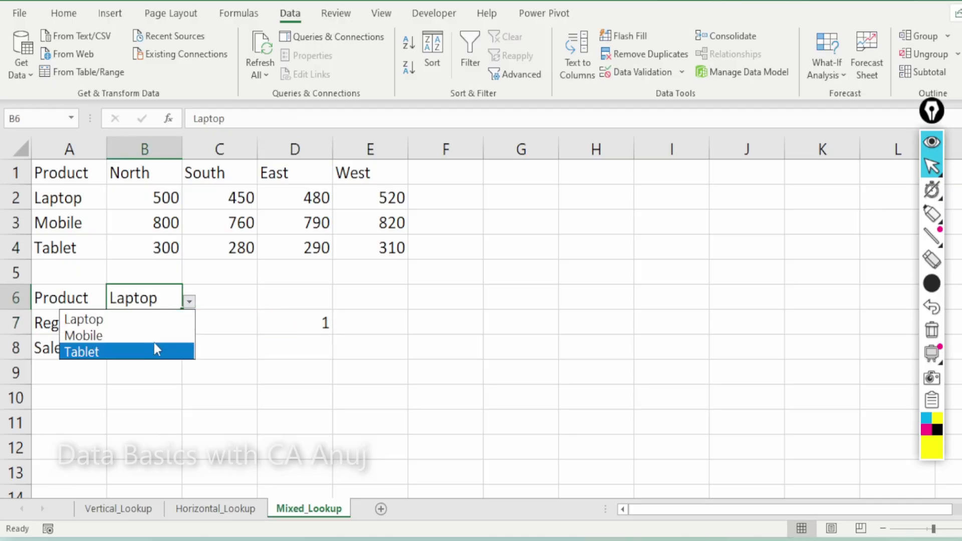
left_click(154, 332)
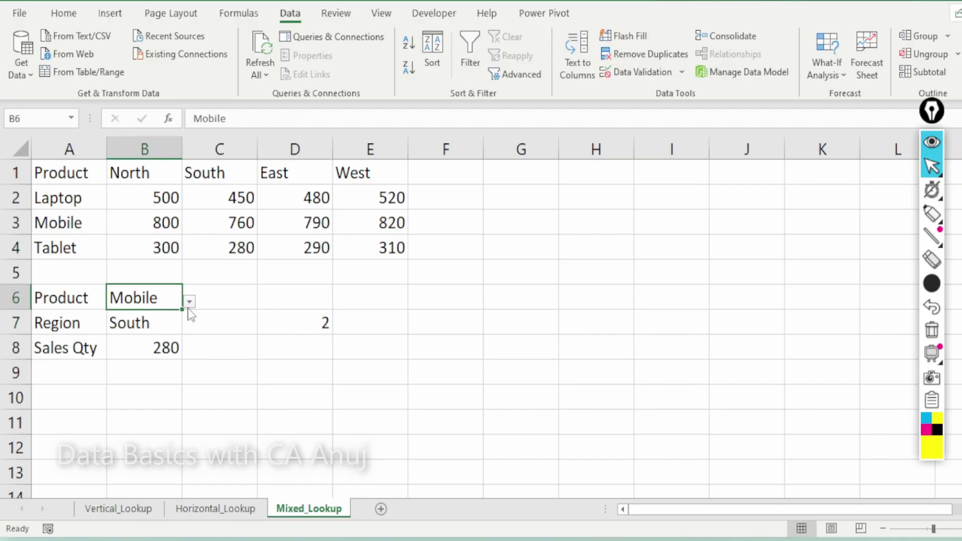
left_click(189, 301)
left_click(162, 318)
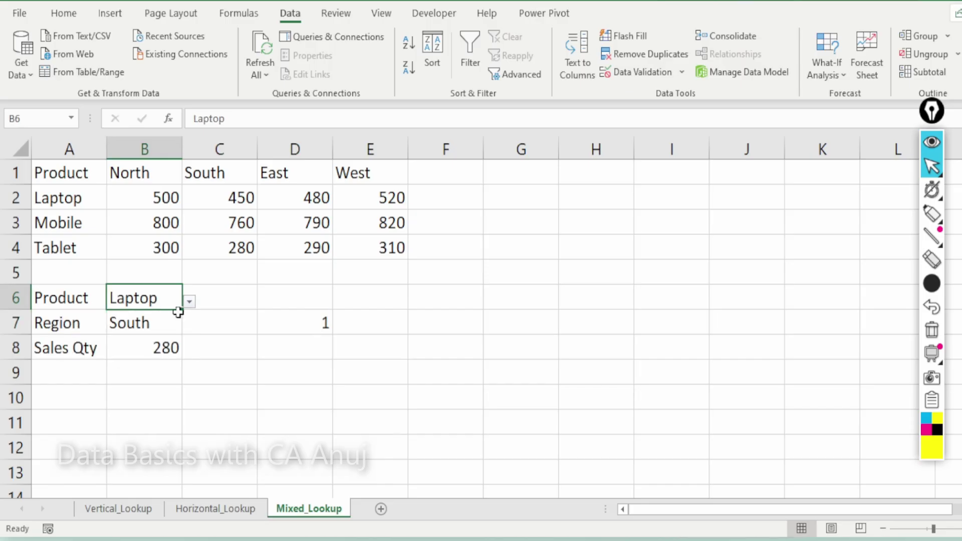
left_click(188, 302)
left_click(157, 349)
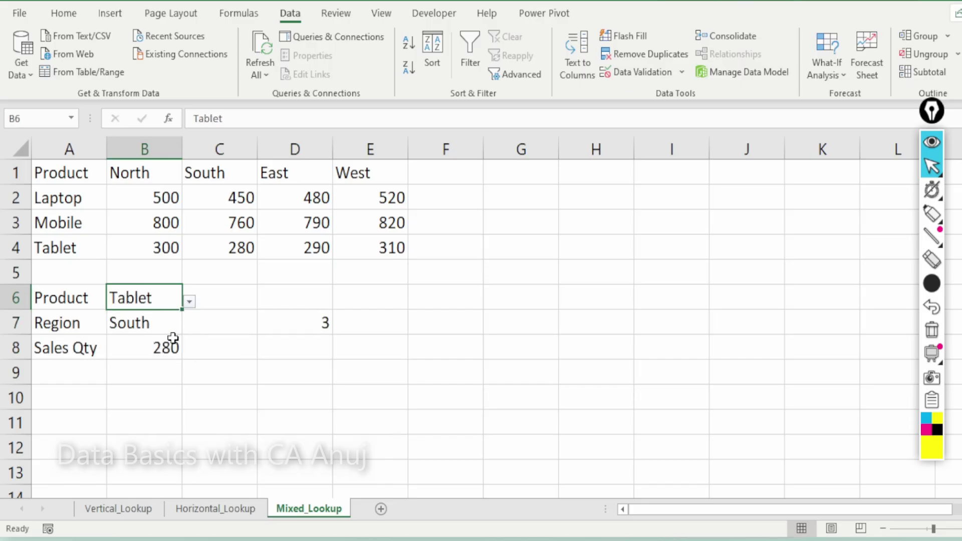
Step: Make the lookup array A2:A4 an absolute reference in D7's MATCH formula
left_click(294, 317)
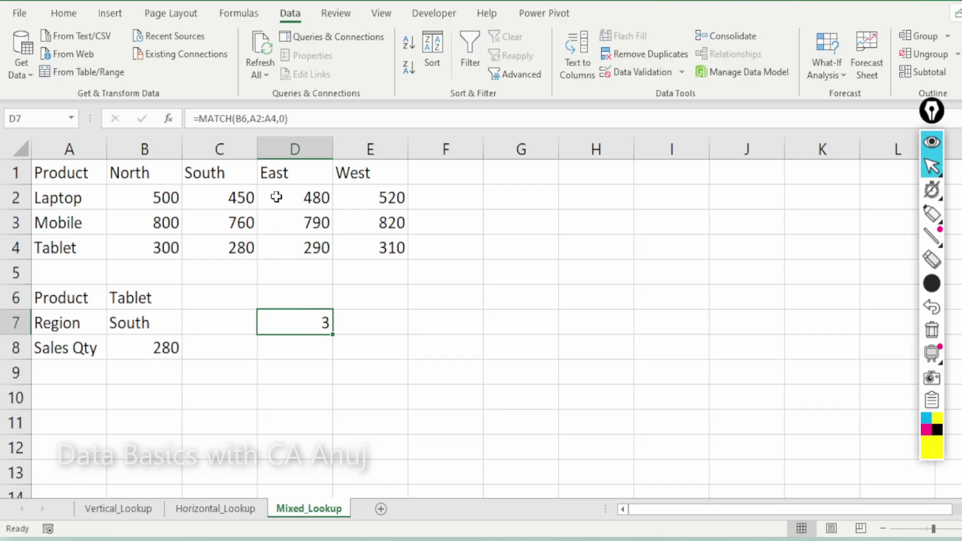
left_click_drag(276, 119, 252, 126)
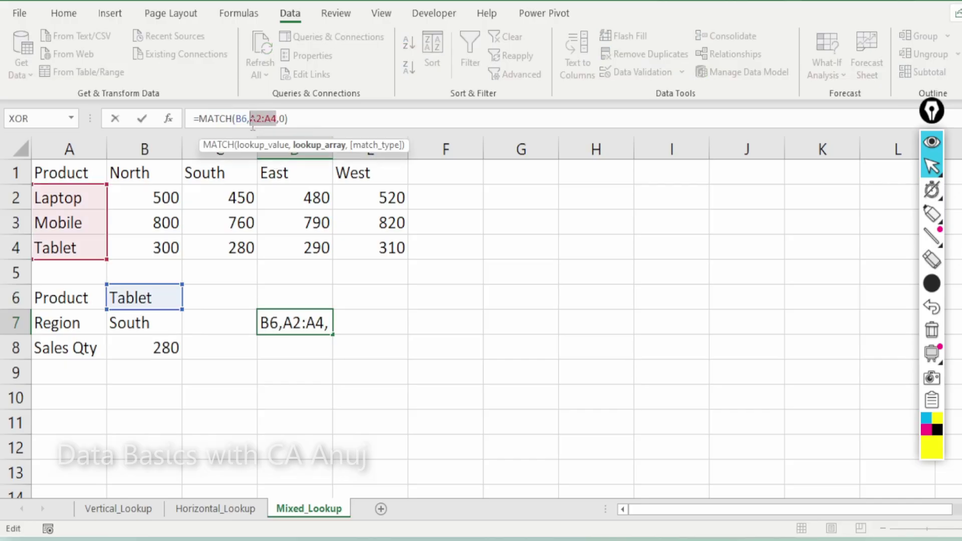
key("F4")
key("Return")
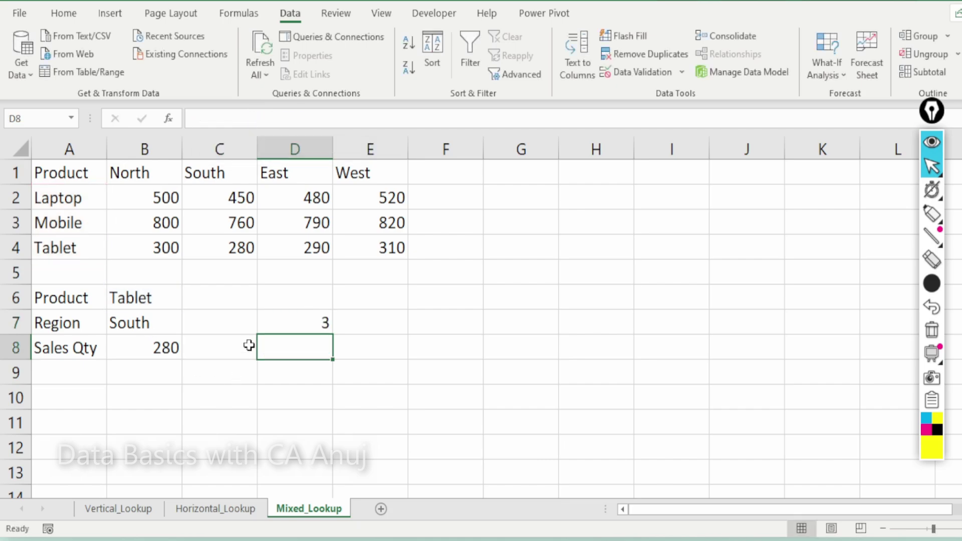
Step: Enter the labels Product in E7 and Region in E8, beside the MATCH result cells
left_click(381, 322)
type("Pr")
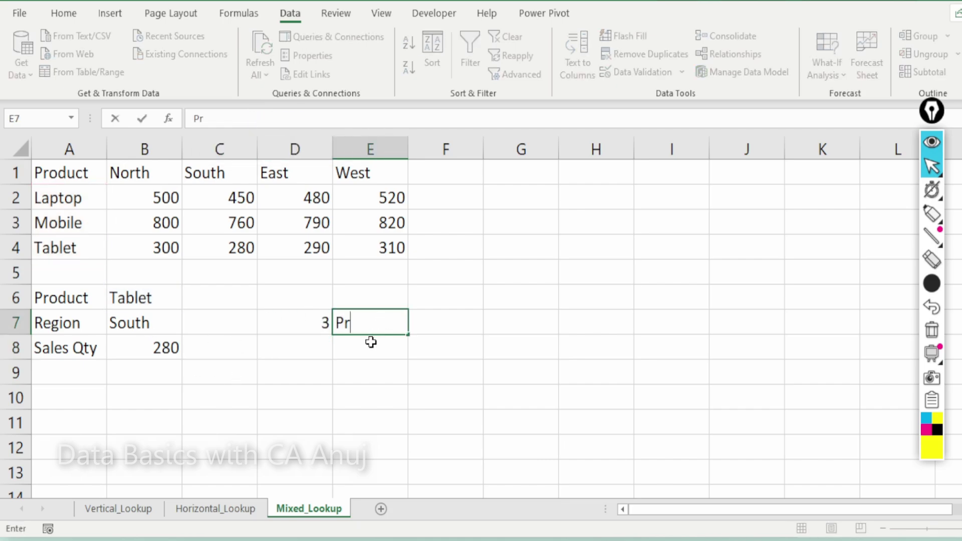
type("oduct")
key("Return")
type("Region")
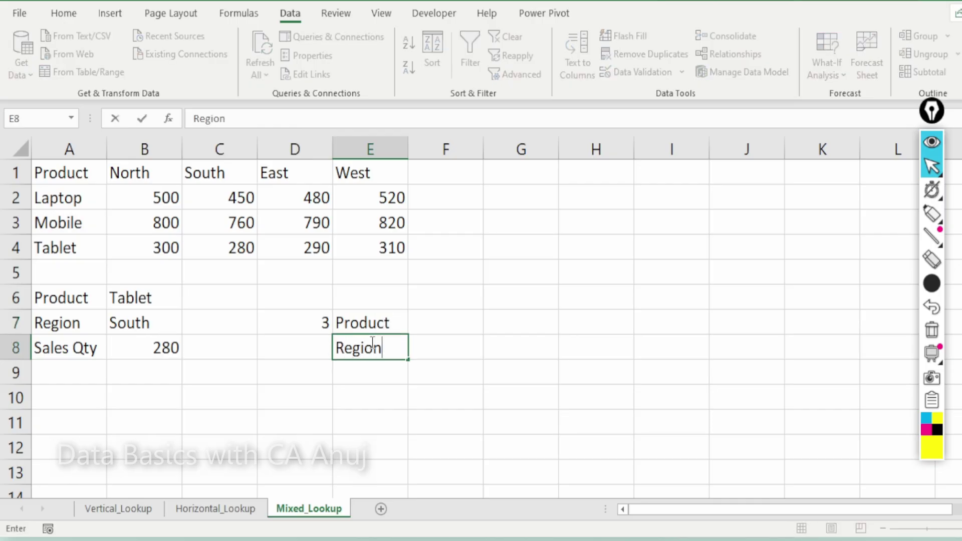
key("Return")
key("Up")
key("Up")
key("Down")
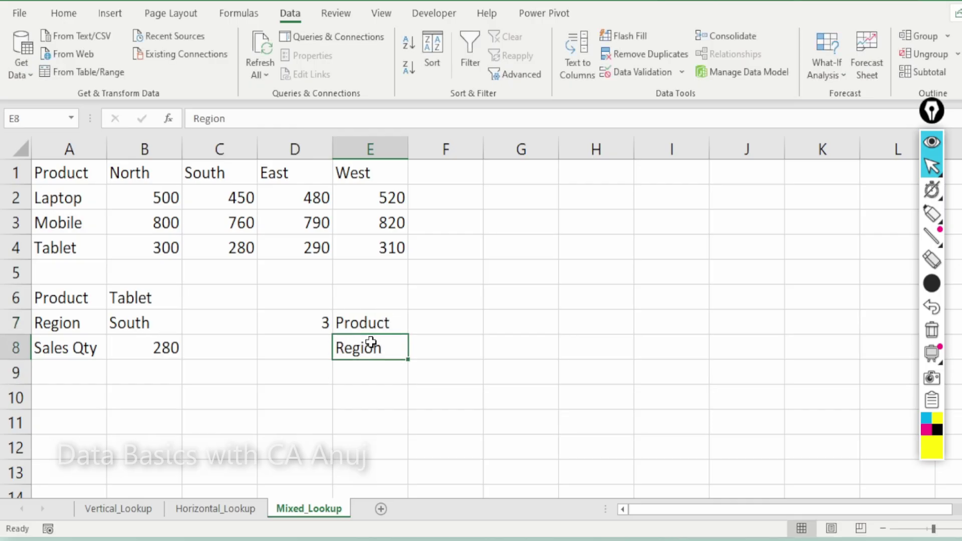
Step: Extend the labels in E7 and E8 to read Product GPS and Region GPS
key("Up")
key("F2")
type("GPS")
key("Return")
key("F2")
type("GPS")
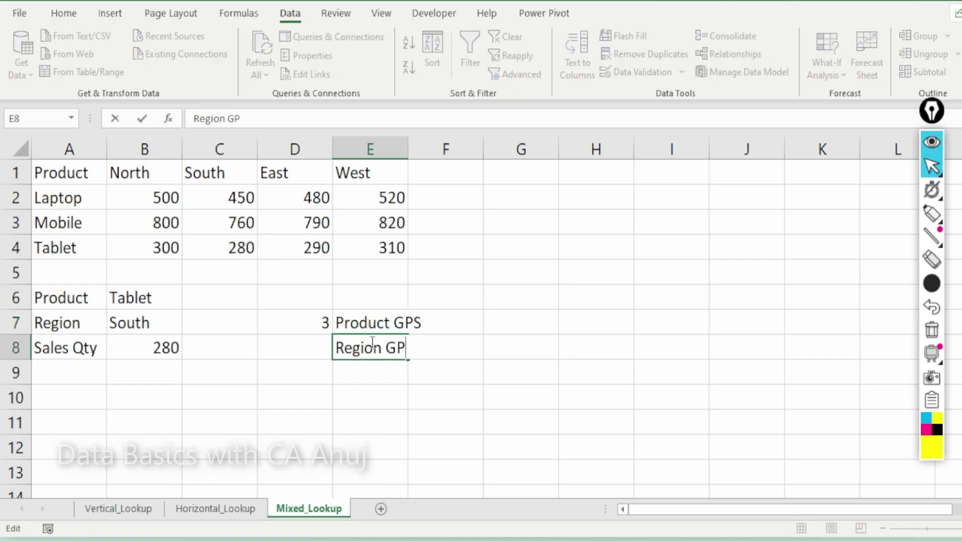
key("Return")
Step: Enter =MATCH(B7,B1:E1,0) in D8 to return the selected Region's position among the region headers
key("Up")
key("Left")
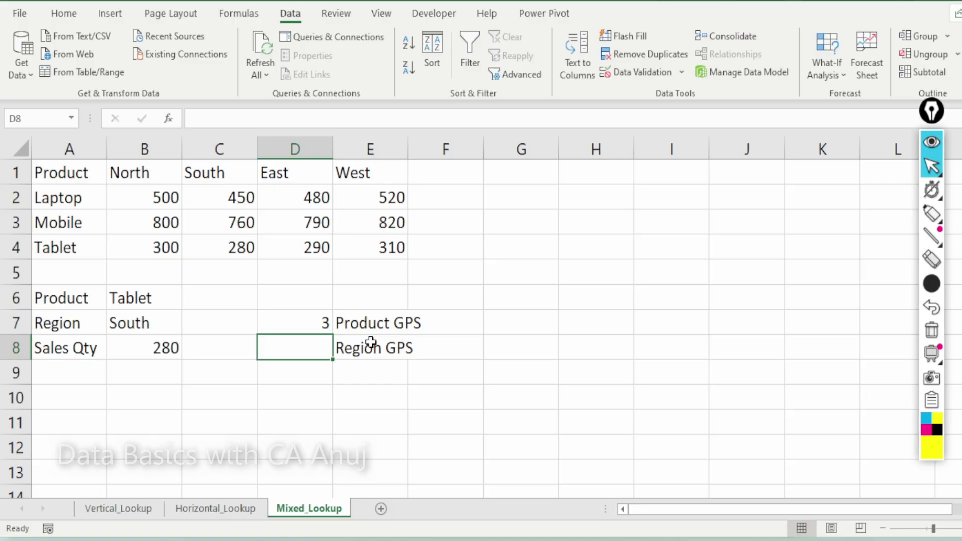
type("=match")
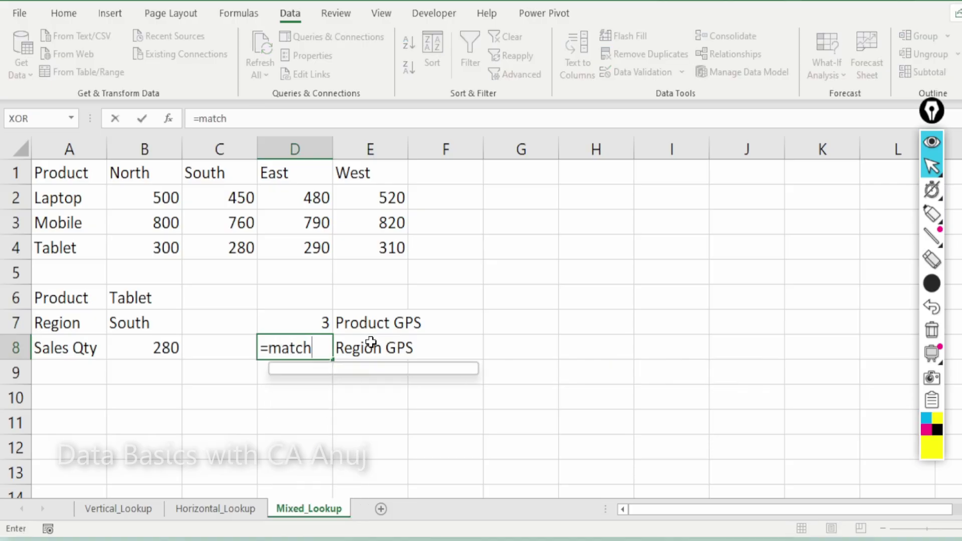
key("Tab")
left_click(113, 321)
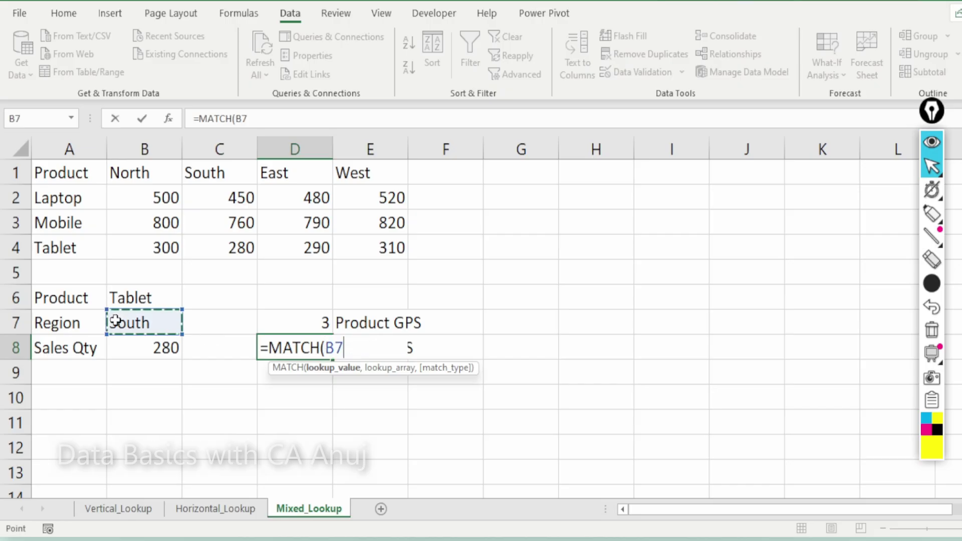
type(",")
left_click_drag(120, 173, 395, 178)
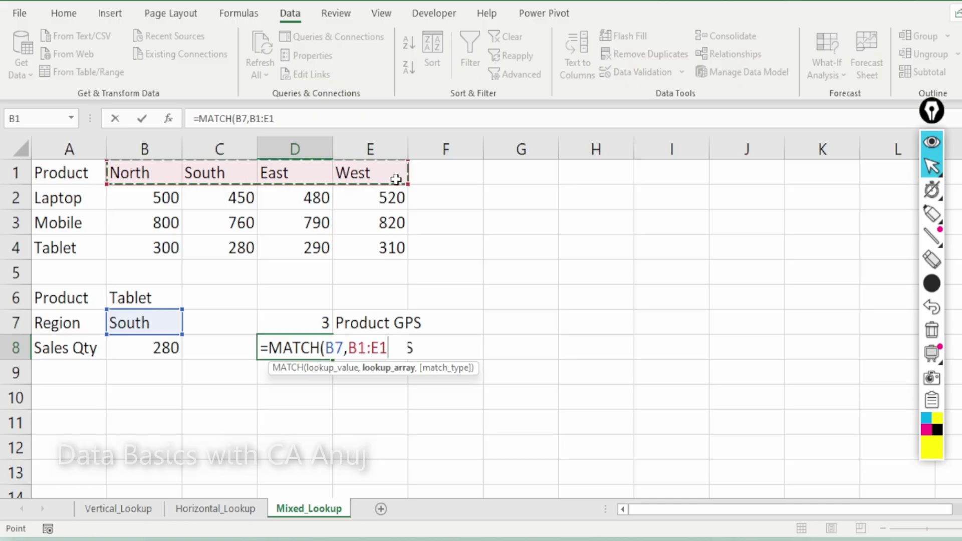
type(",0")
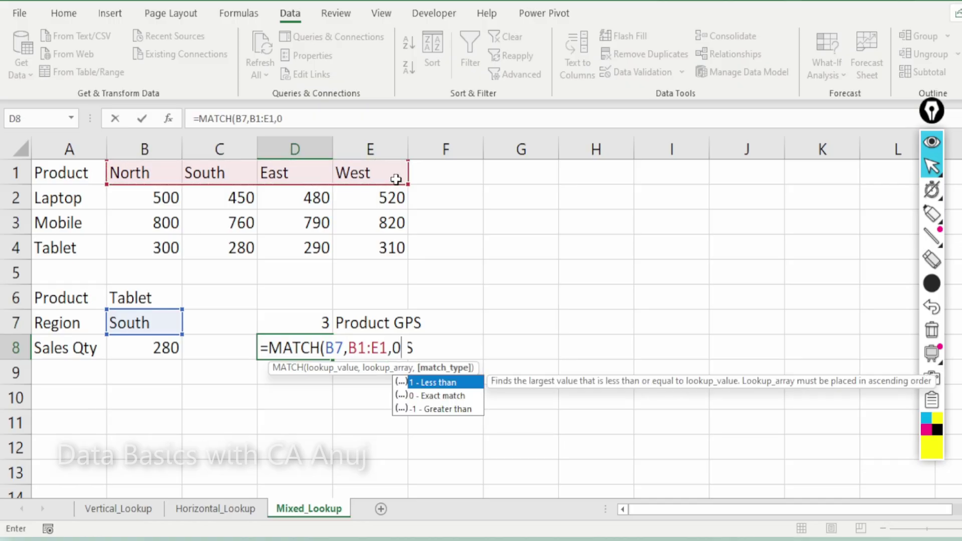
type(")")
key("Return")
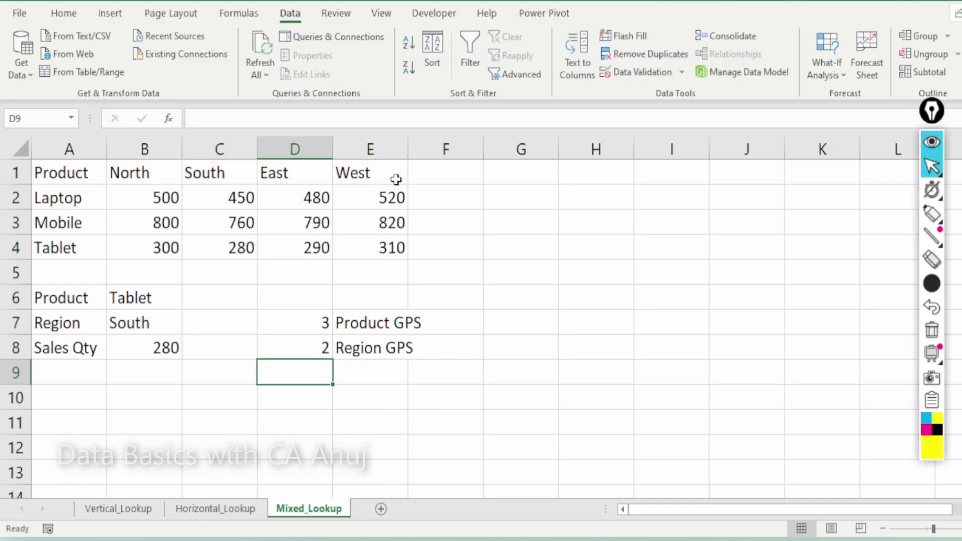
key("Up")
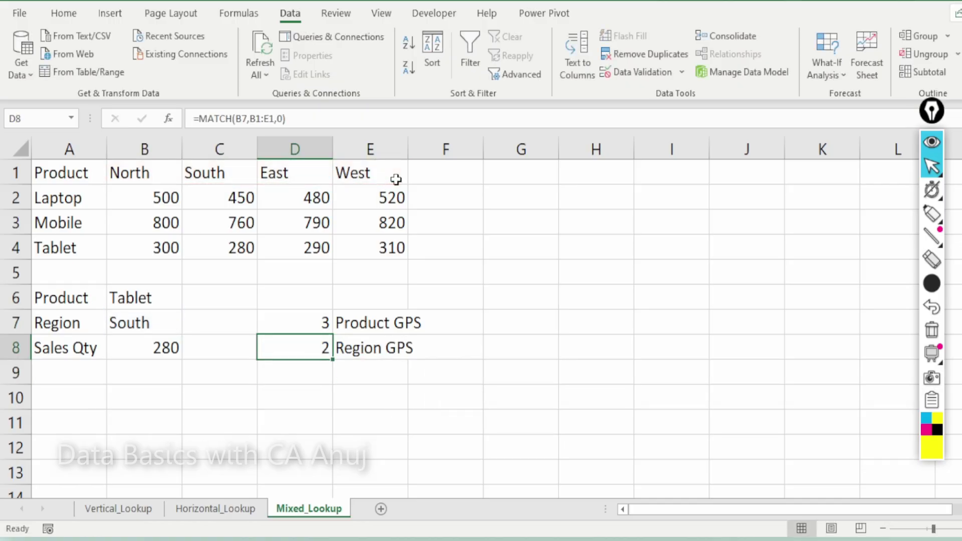
Step: Set the Region in B7 to North from its drop-down choices
left_click(125, 322)
left_click(189, 320)
left_click(159, 324)
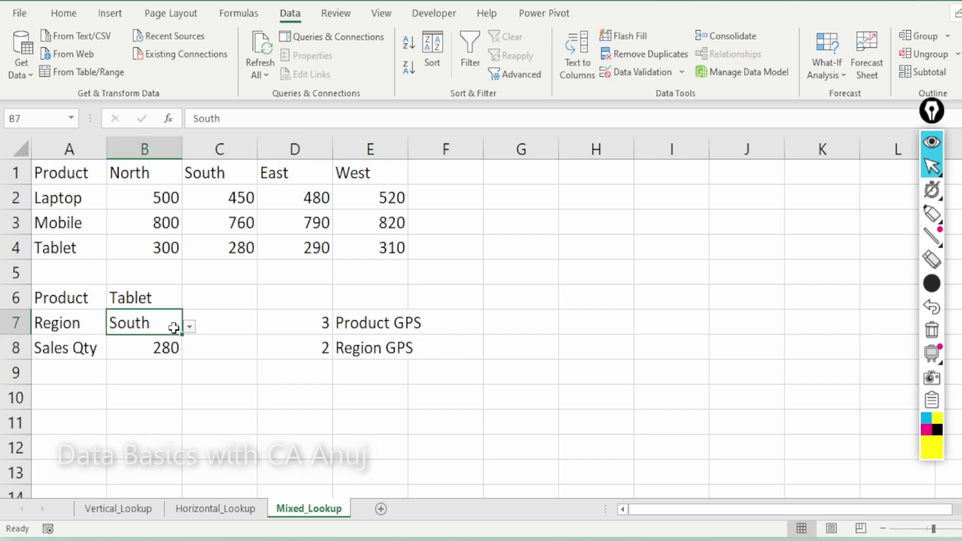
left_click(189, 326)
left_click(173, 342)
left_click(263, 370)
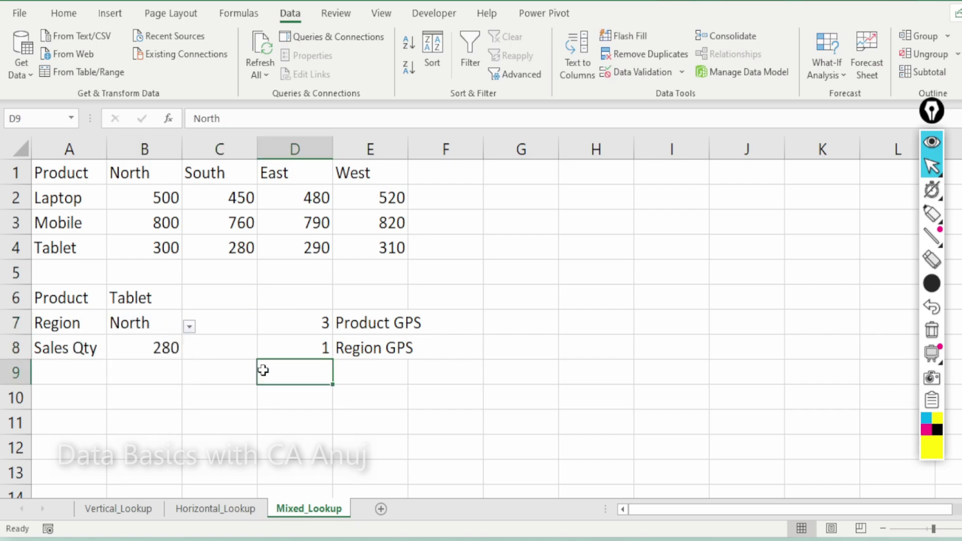
Step: Replace the fixed row number in B8's INDEX formula with D7's MATCH(B6,$A$2:$A$4,0)
left_click(153, 346)
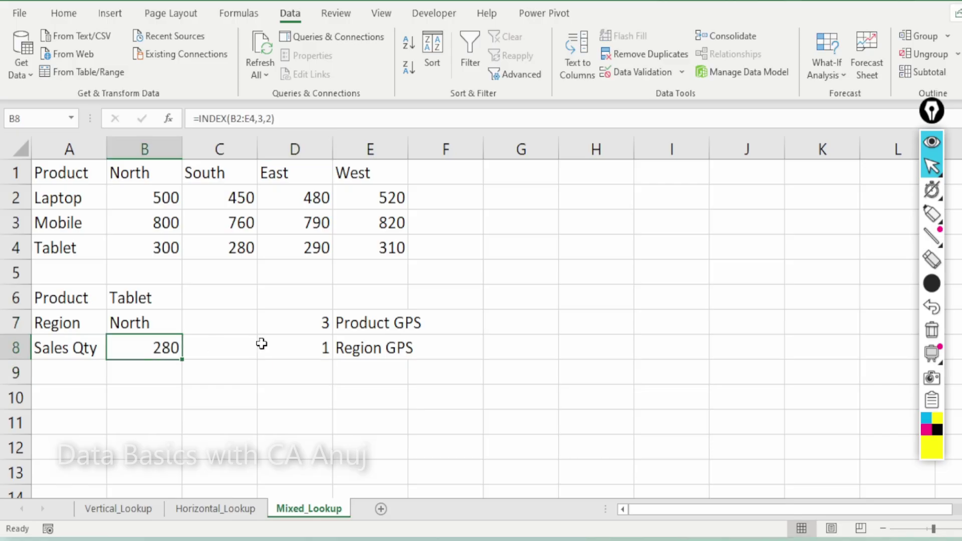
left_click(247, 126)
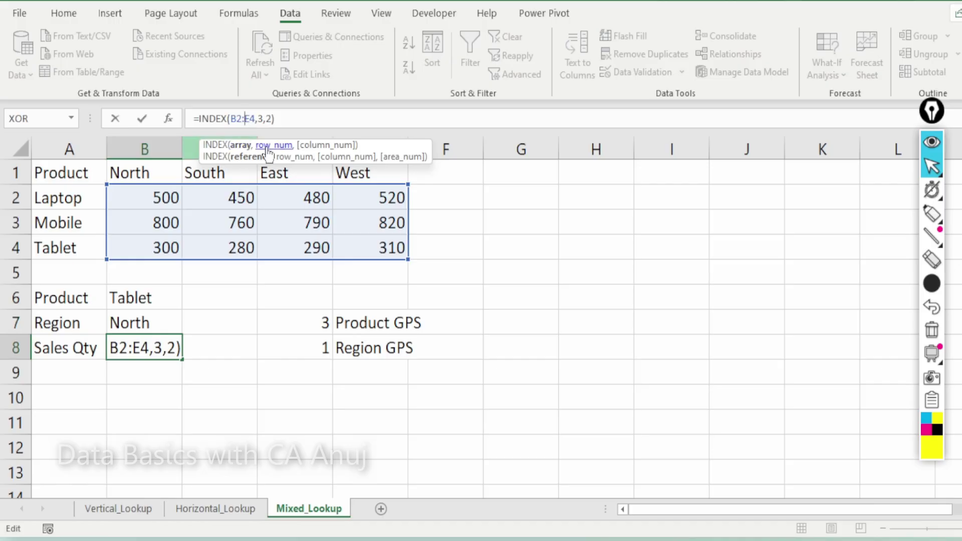
key("ctrl+Return")
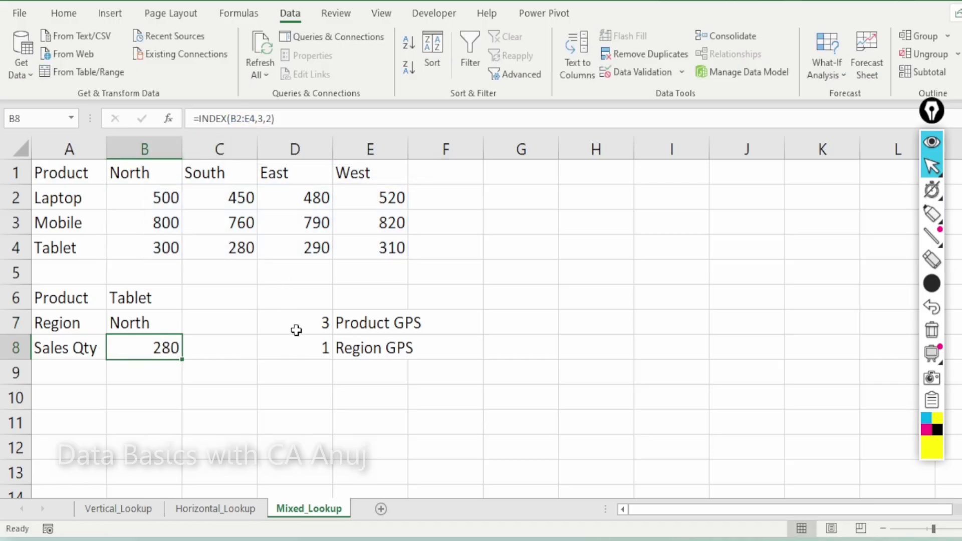
left_click(294, 328)
left_click_drag(317, 127, 207, 131)
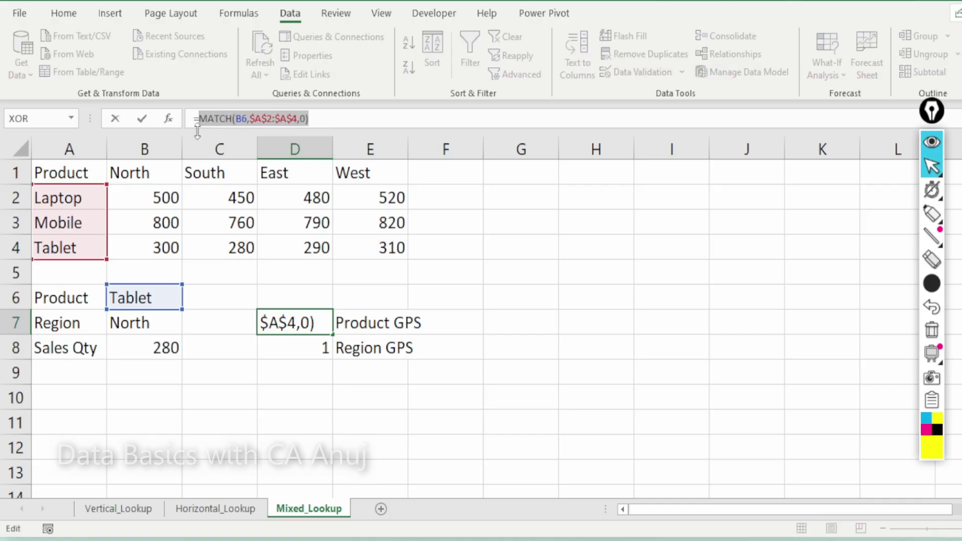
key("Escape")
left_click(171, 344)
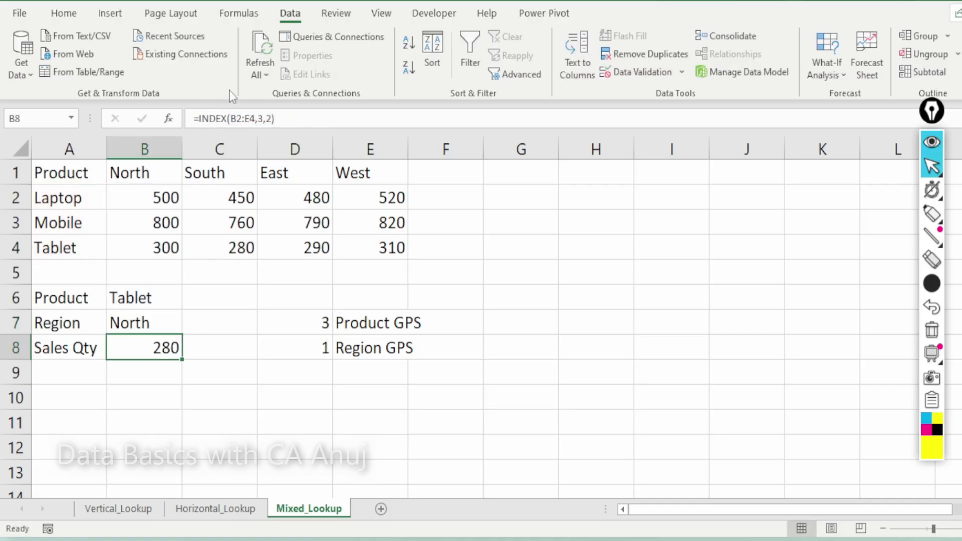
left_click(257, 119)
key("Delete")
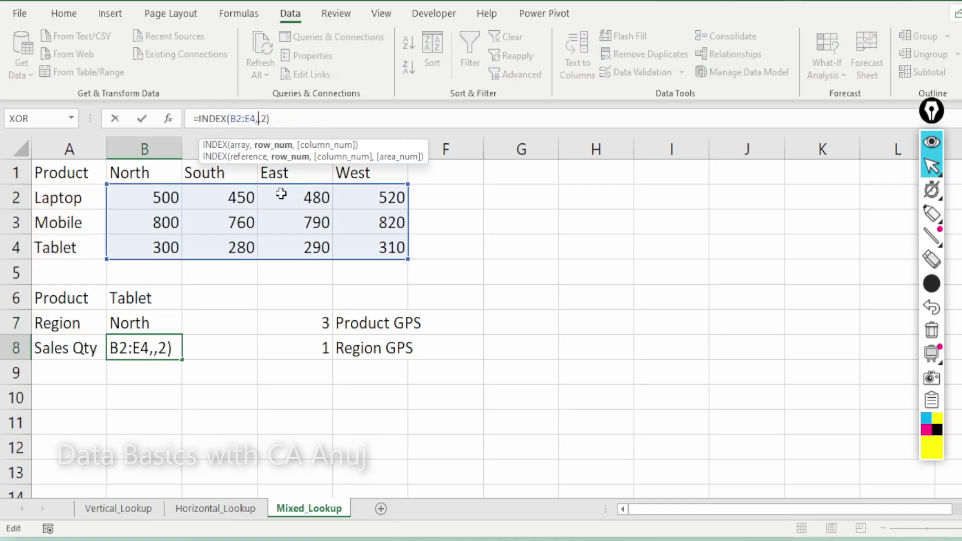
type("MATCH(B6,$A$2:$A$4,0)")
key("Return")
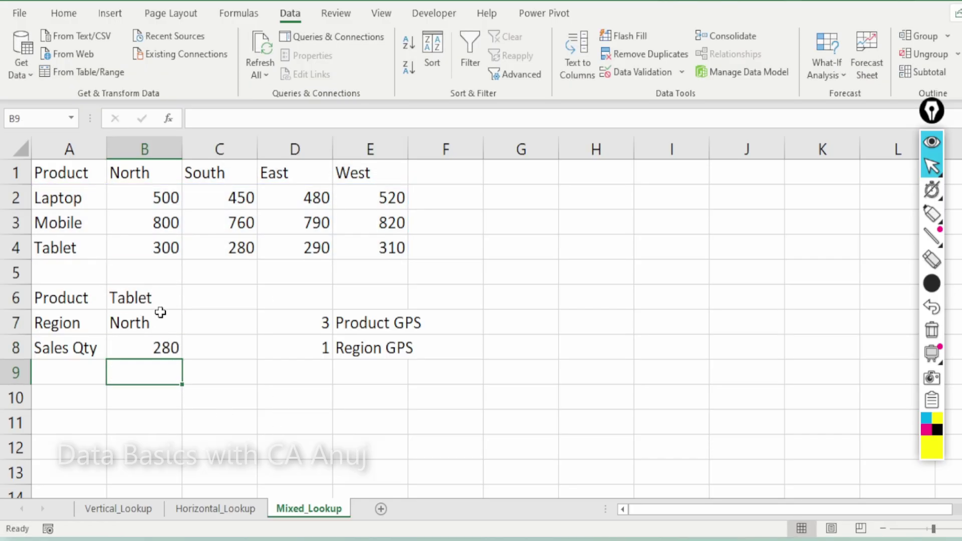
Step: Replace the fixed column number in B8's INDEX formula with D8's MATCH(B7,B1:E1,0)
left_click(312, 352)
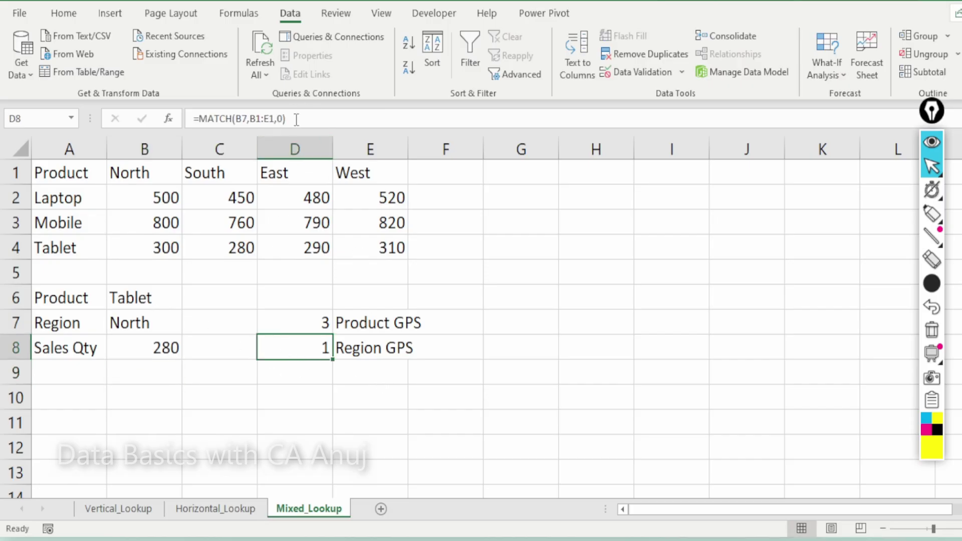
left_click_drag(286, 119, 199, 119)
key("ctrl+c")
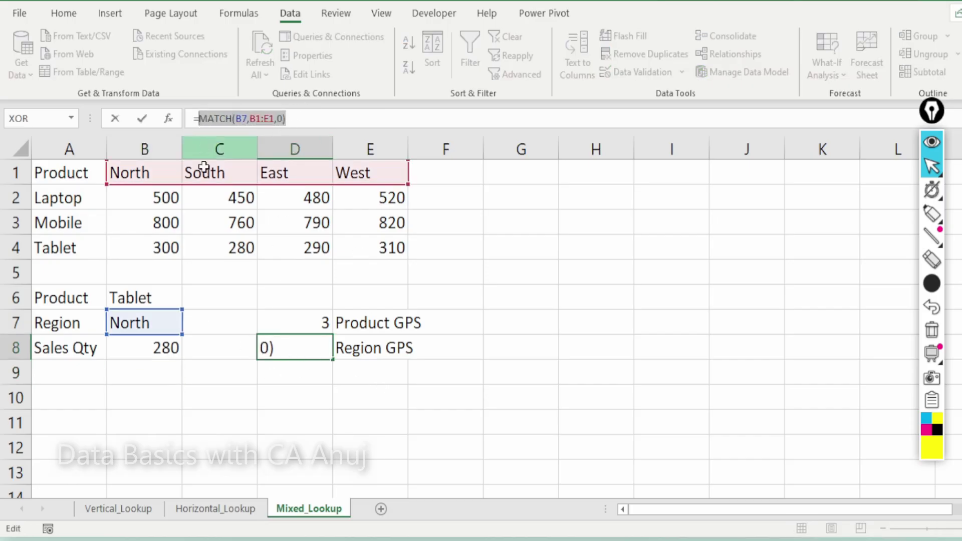
key("Escape")
left_click(163, 346)
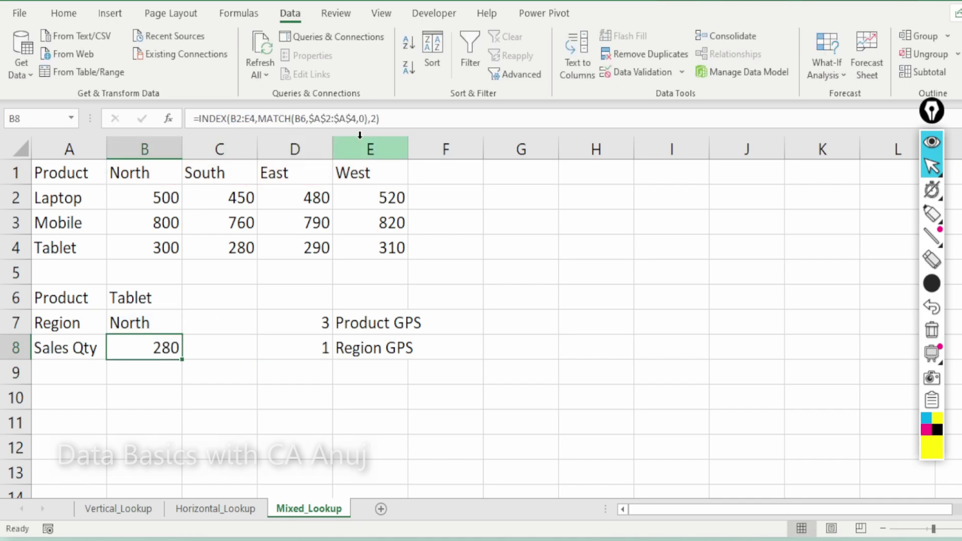
left_click(370, 118)
key("Delete")
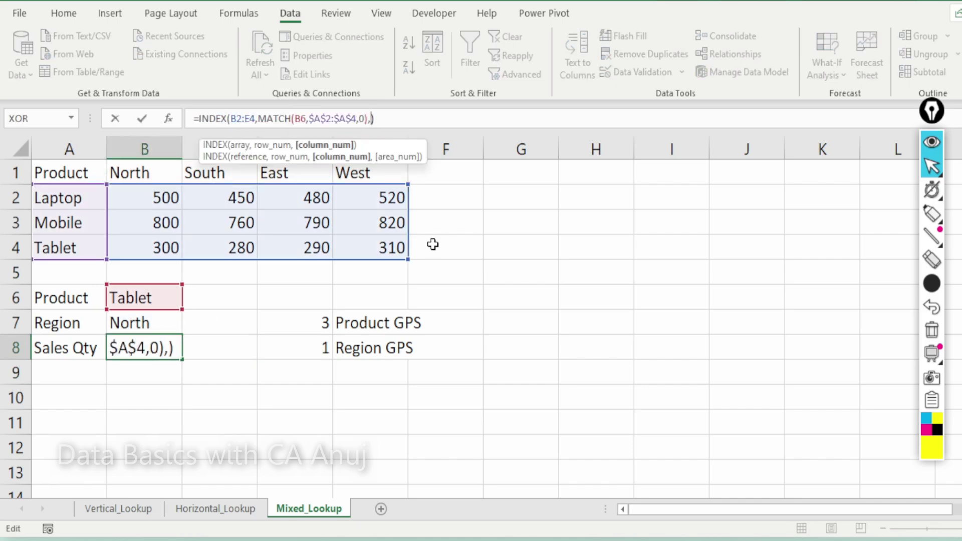
key("ctrl+v")
key("Return")
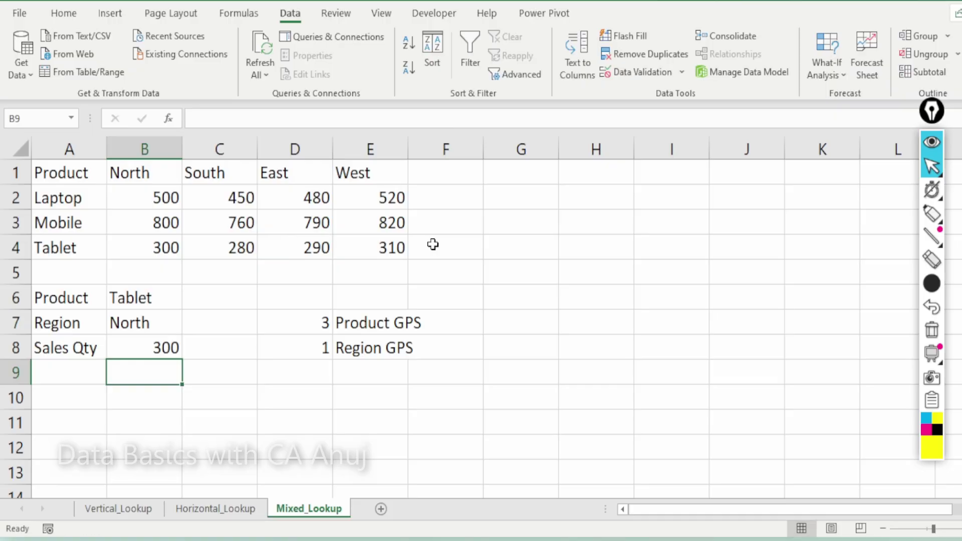
key("Up")
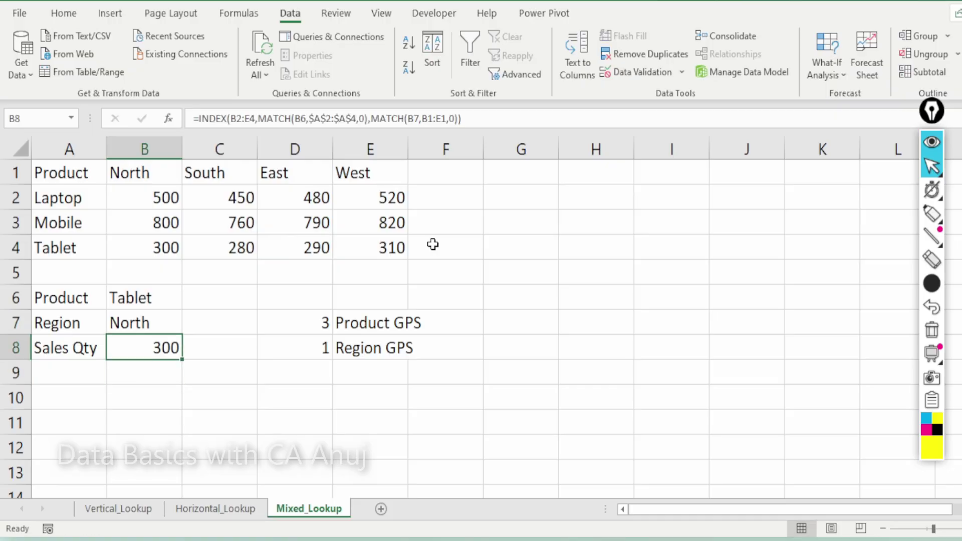
Step: Clear the helper MATCH results and their GPS labels from the range D6:F10
left_click_drag(304, 303, 425, 399)
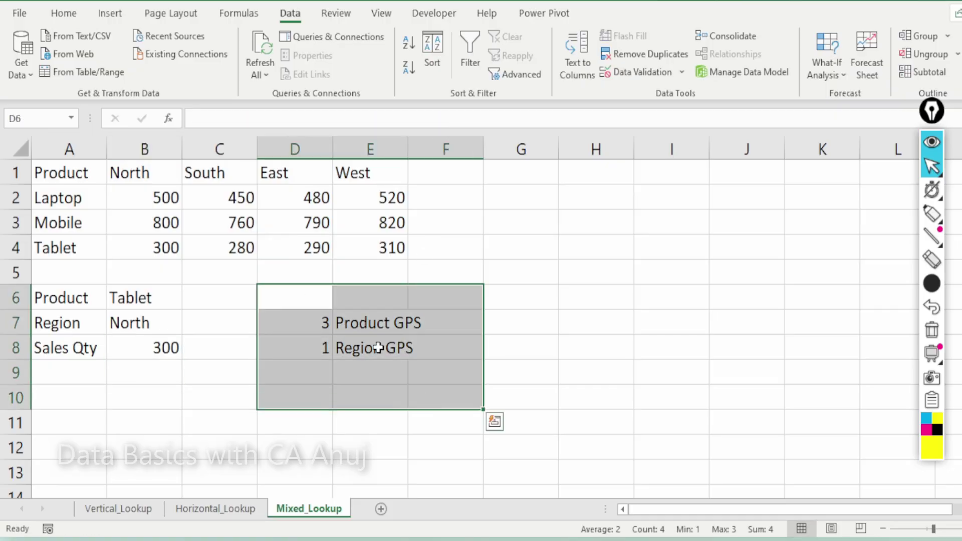
key("Delete")
Step: Test the Sales Qty lookup with Laptop as the Product in B6 and West as the Region in B7
left_click(150, 301)
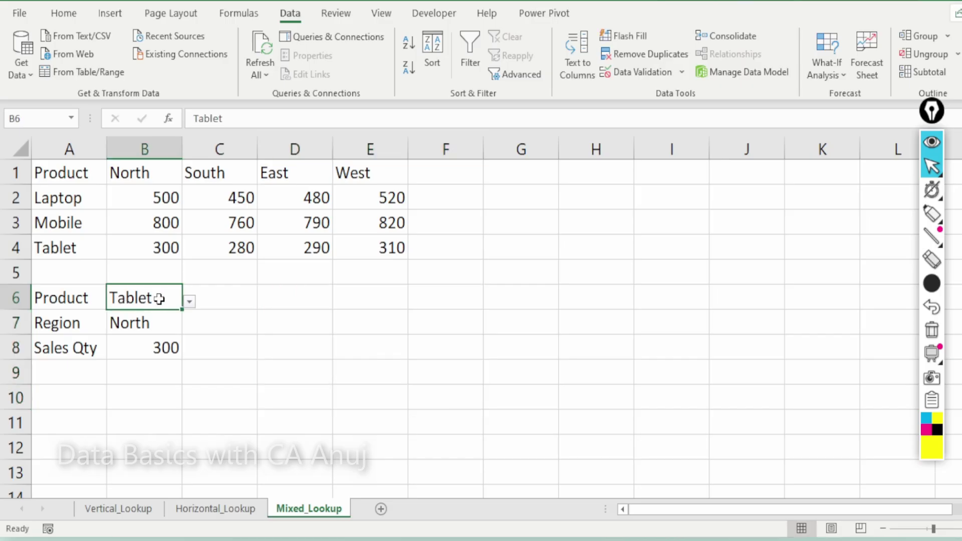
left_click(191, 300)
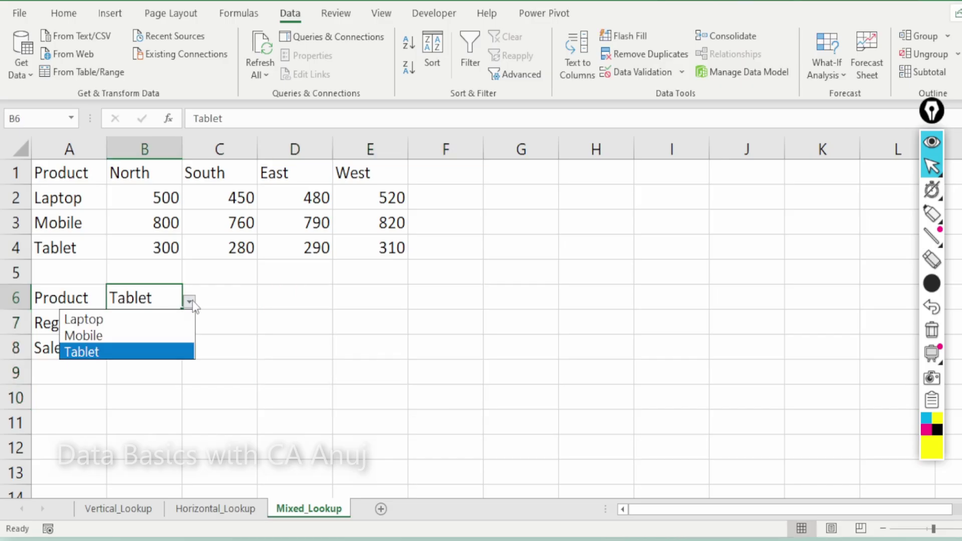
left_click(170, 321)
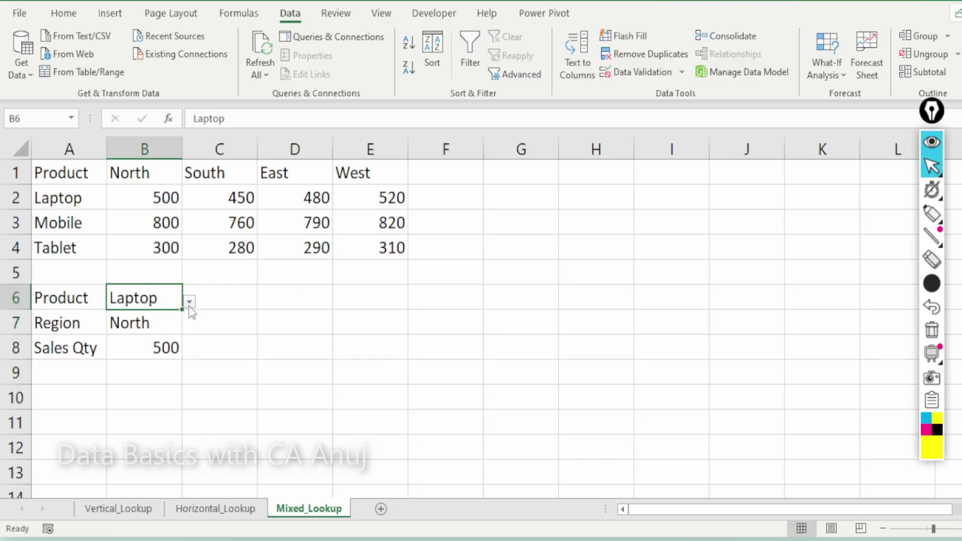
left_click(174, 324)
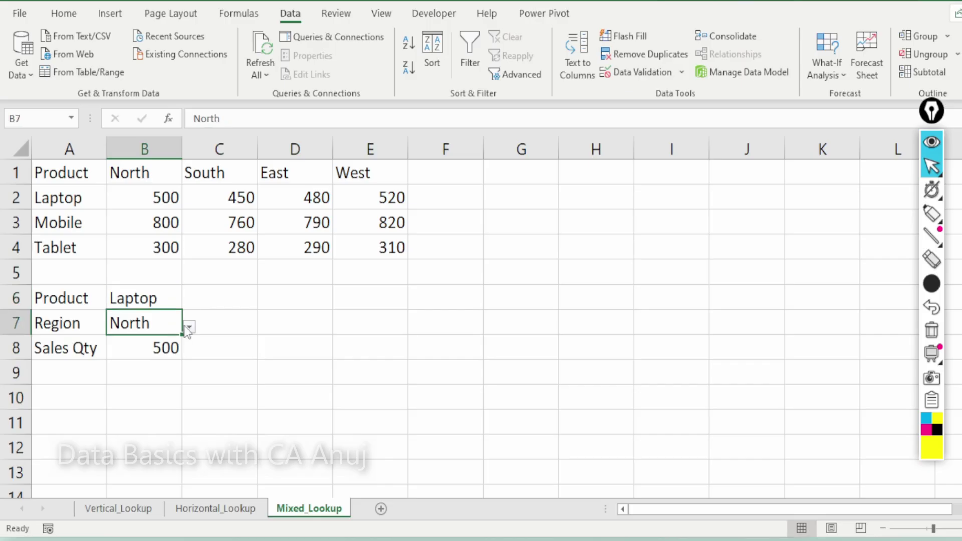
left_click(189, 327)
left_click(158, 352)
left_click(189, 327)
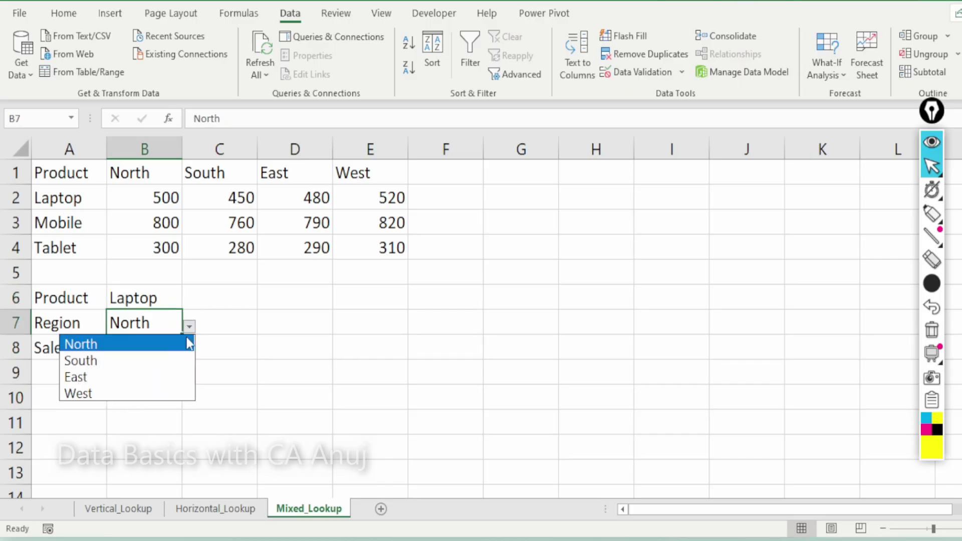
left_click(124, 391)
left_click(383, 202)
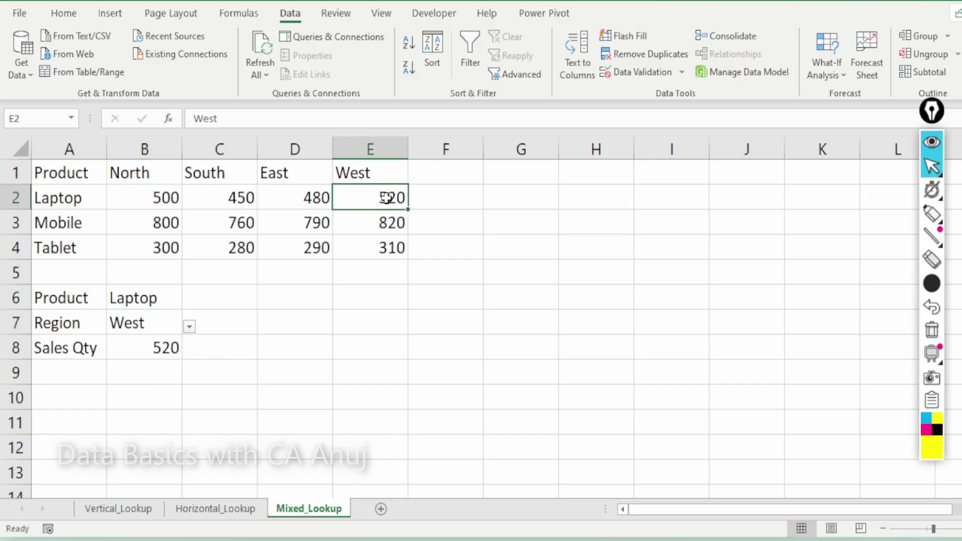
Step: Set the Region in B7 to South and the Product in B6 to Mobile, and compare Sales Qty with the table
left_click(158, 316)
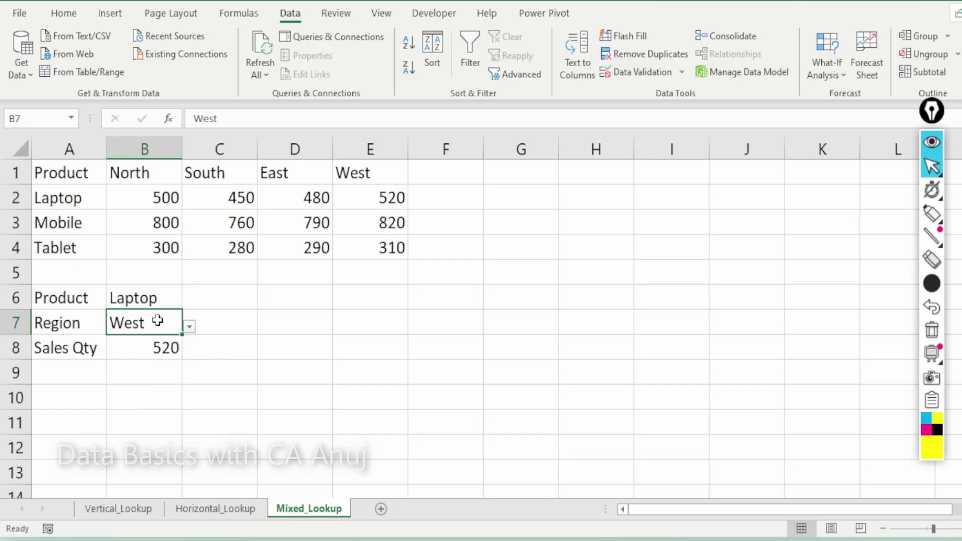
left_click(196, 329)
left_click(176, 322)
left_click(188, 326)
left_click(149, 365)
left_click(168, 302)
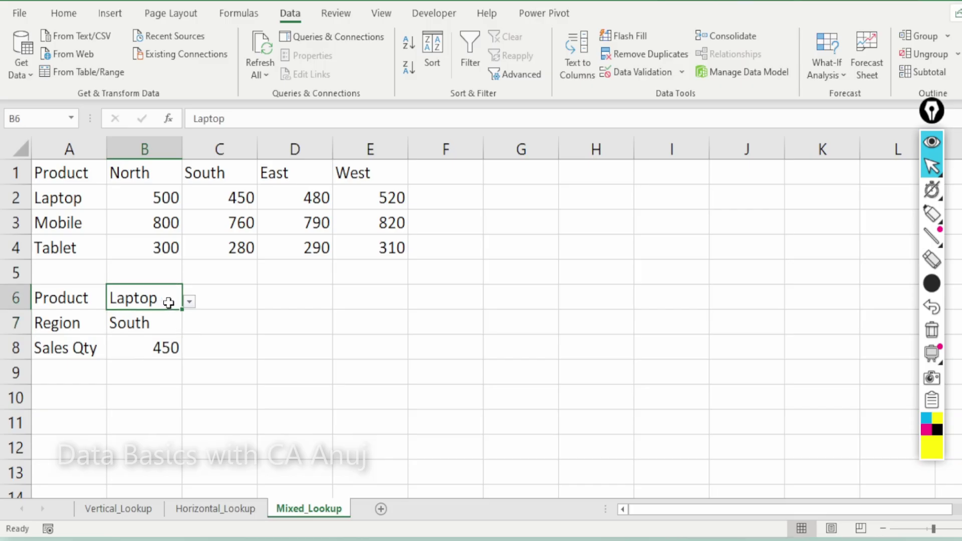
left_click(188, 303)
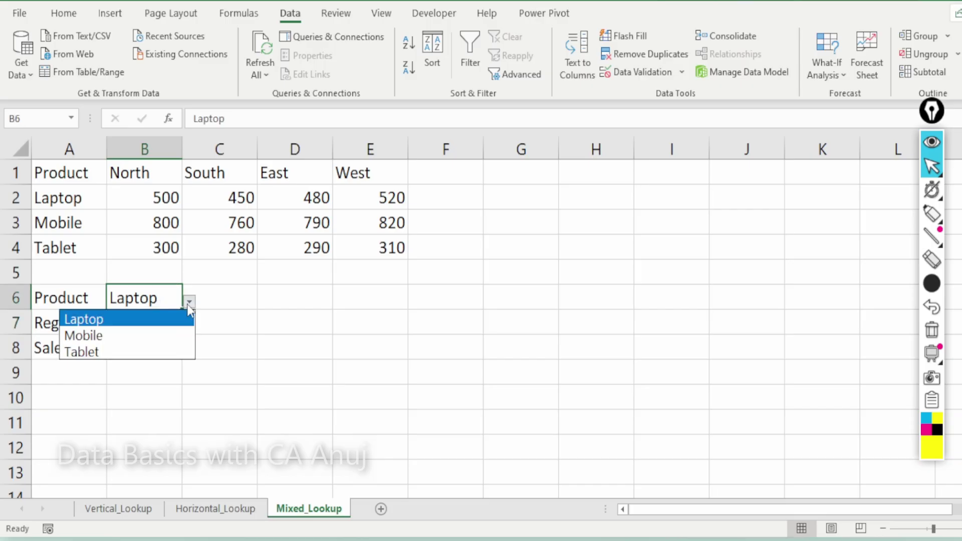
left_click(131, 336)
left_click(230, 221)
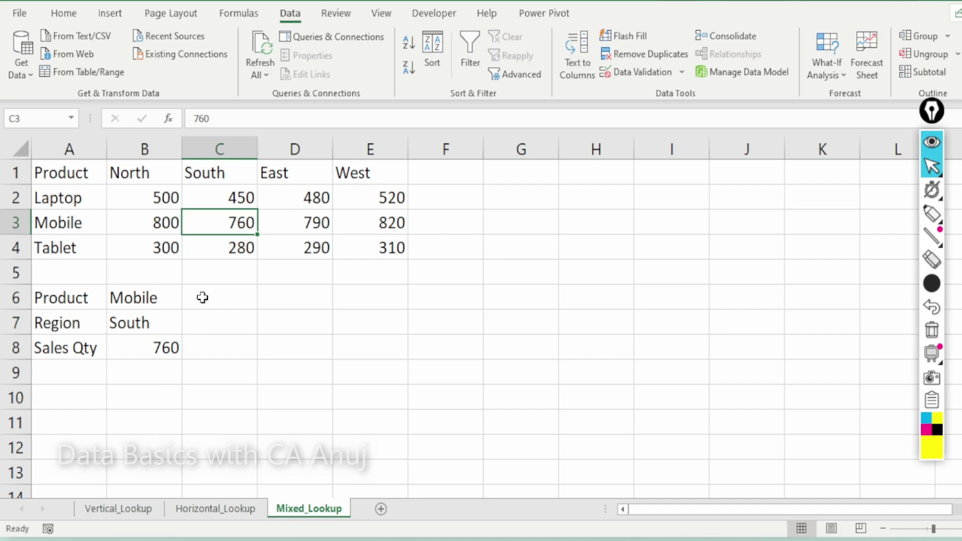
scroll(219, 279, "up", 3)
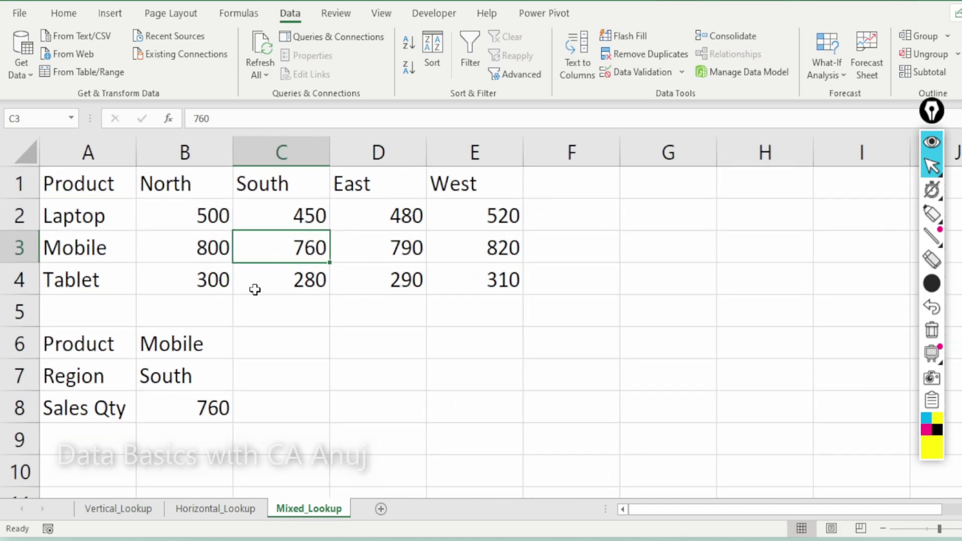